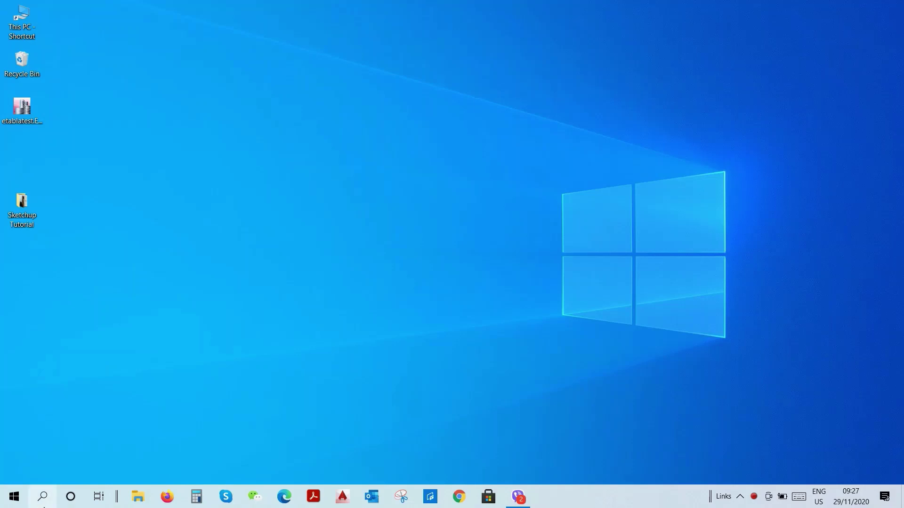
# Open SketchUp 2019 and start a new model from the Architectural Inches template
pyautogui.click(42, 497)
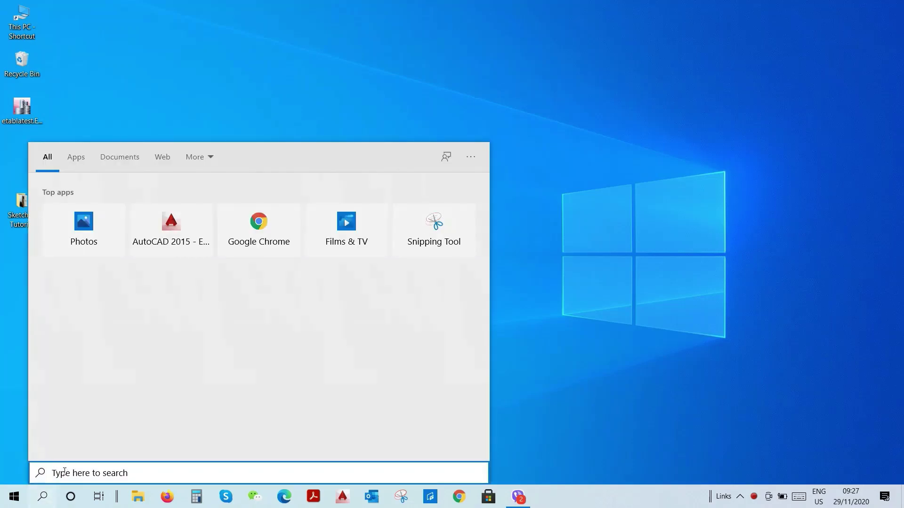
pyautogui.write('s')
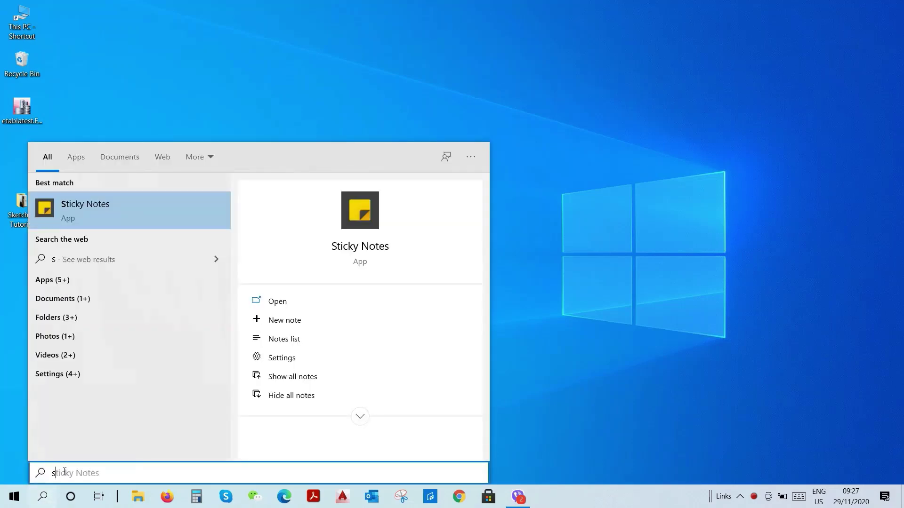
pyautogui.write('ke')
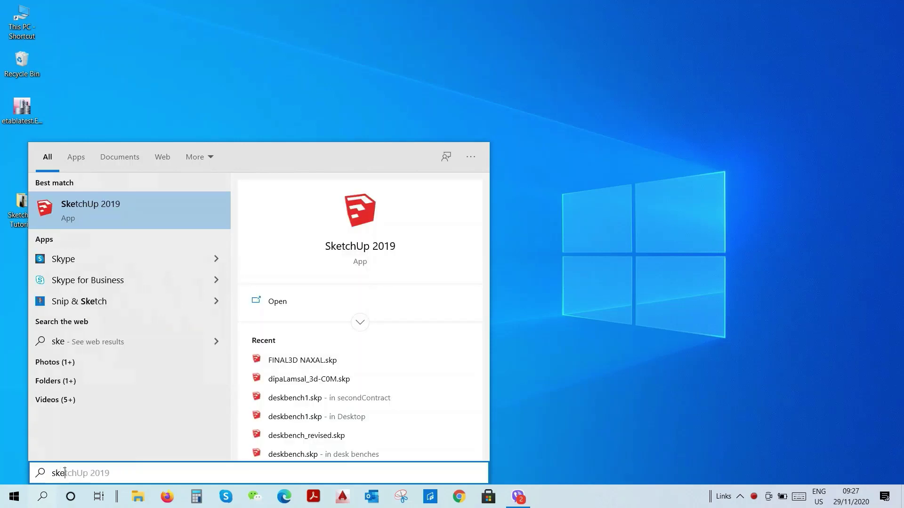
pyautogui.click(86, 210)
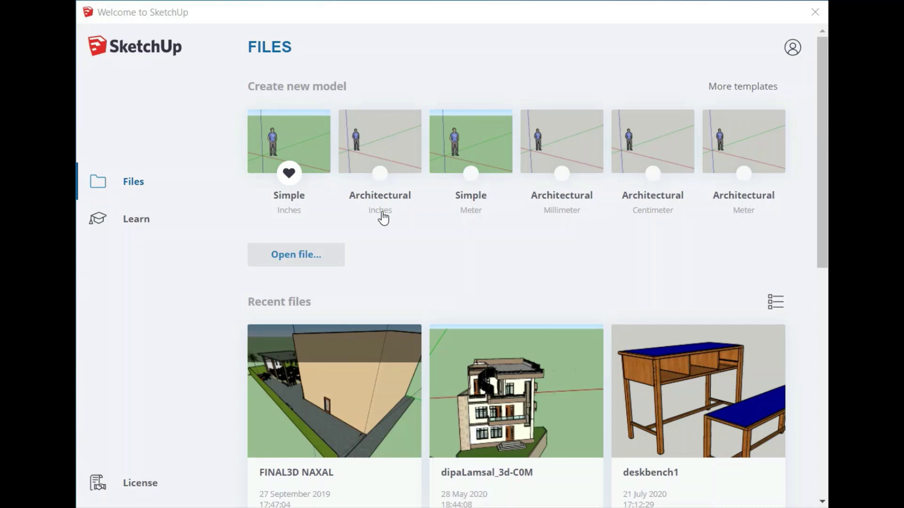
pyautogui.click(382, 208)
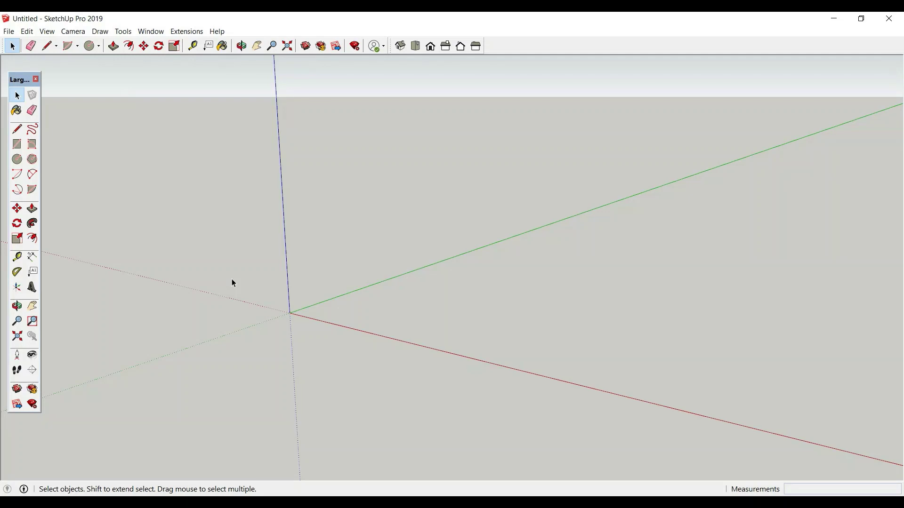
# Draw a 30' by 20' rectangle on the ground plane near the origin
pyautogui.click(18, 145)
pyautogui.click(351, 309)
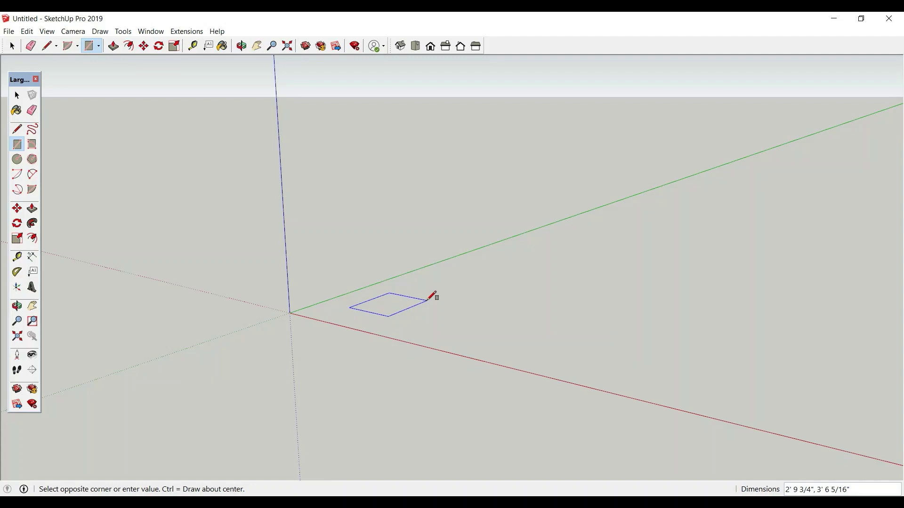
pyautogui.write("30',20")
pyautogui.press('Return')
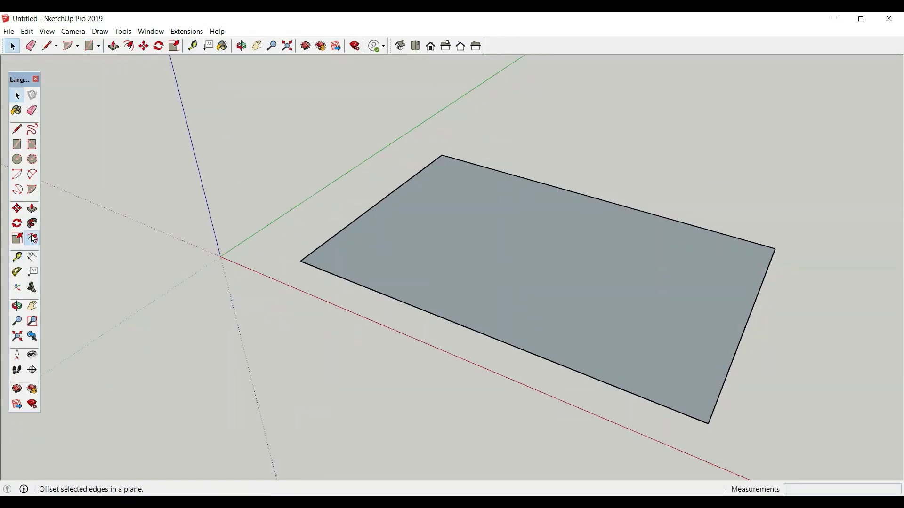
# Offset the rectangle's outline 9" inward and delete the inner face, leaving a wall footprint
pyautogui.click(33, 239)
pyautogui.click(338, 237)
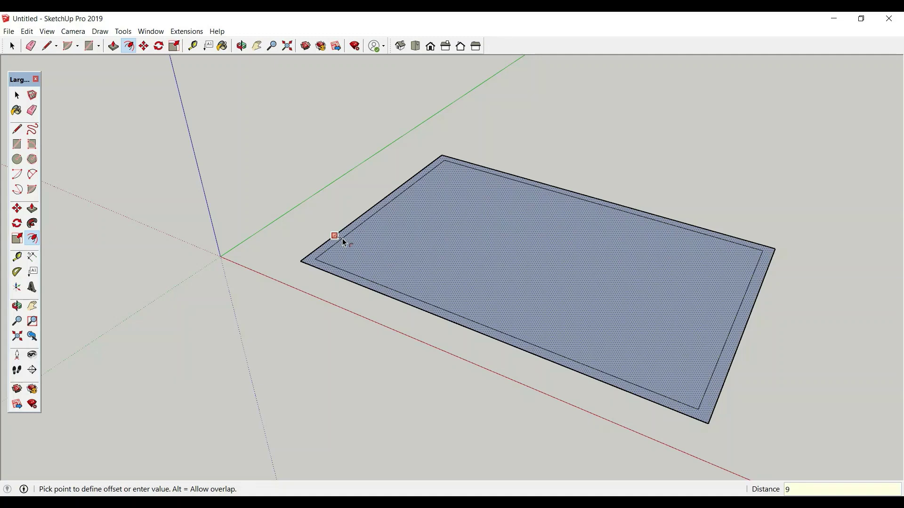
pyautogui.click(343, 239)
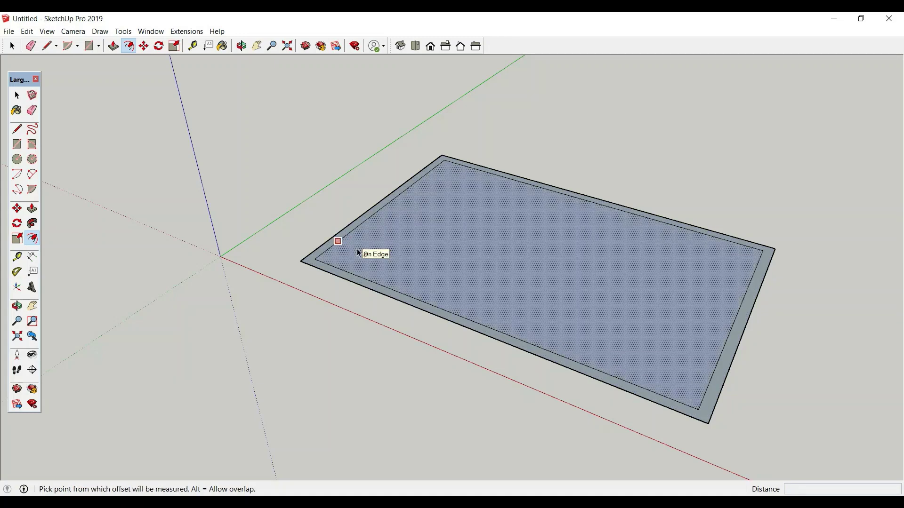
pyautogui.moveTo(243, 241); pyautogui.dragTo(559, 289, button='middle')
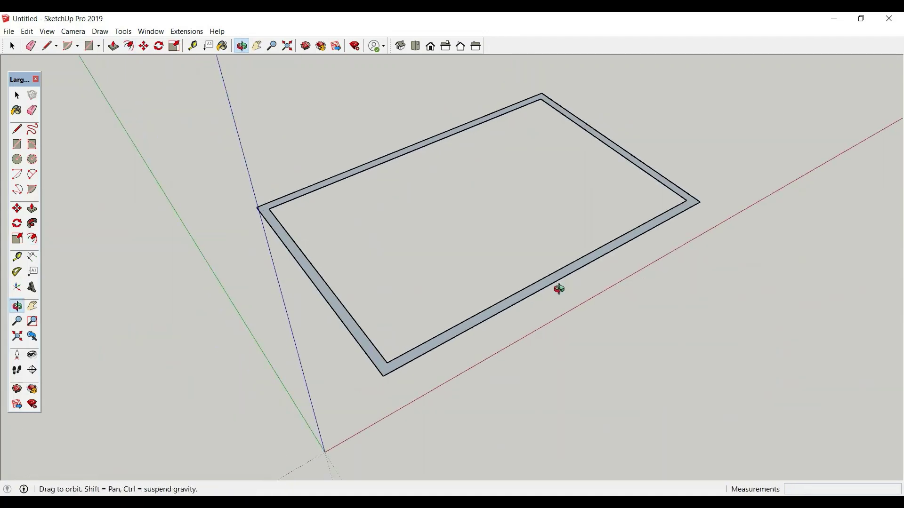
# Push/Pull the ring-shaped wall footprint upward by 10'
pyautogui.moveTo(306, 369); pyautogui.dragTo(355, 363, button='middle')
pyautogui.click(35, 210)
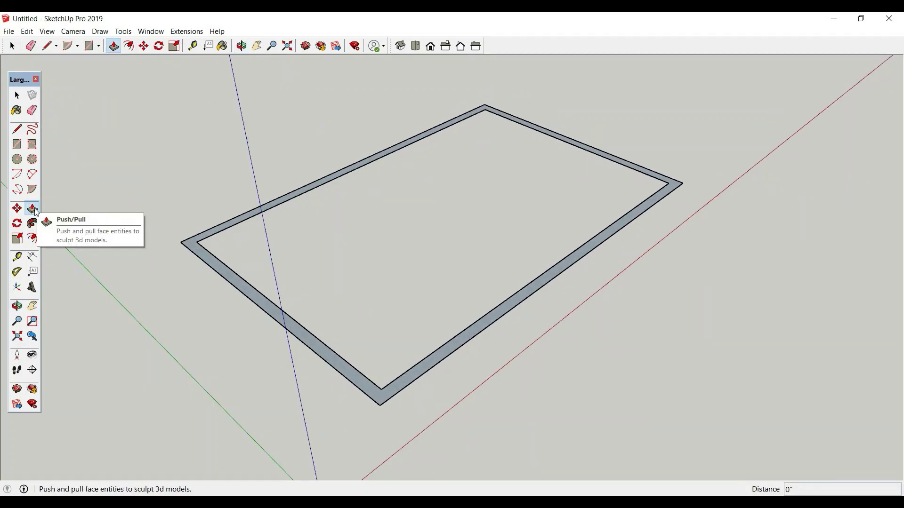
pyautogui.click(392, 391)
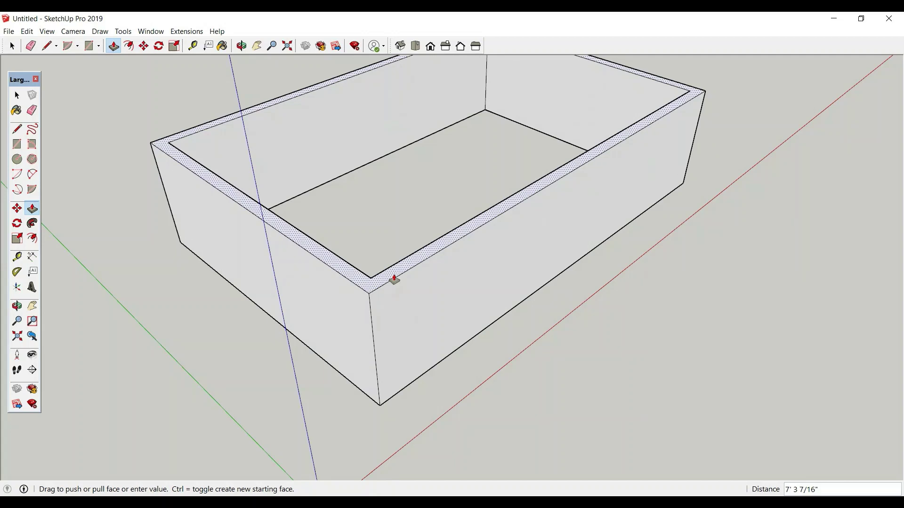
pyautogui.write('10')
# Select all connected faces and edges of the walls and make them a group
pyautogui.click(400, 208)
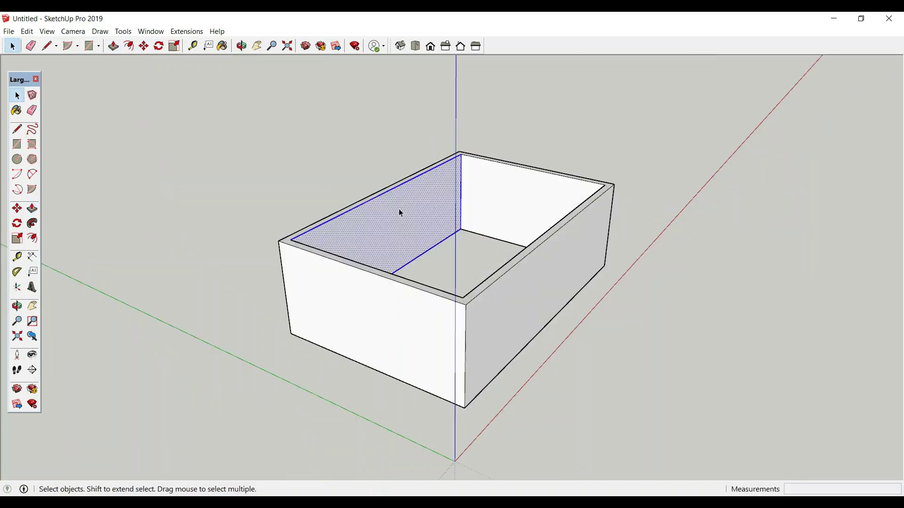
pyautogui.doubleClick(399, 209)
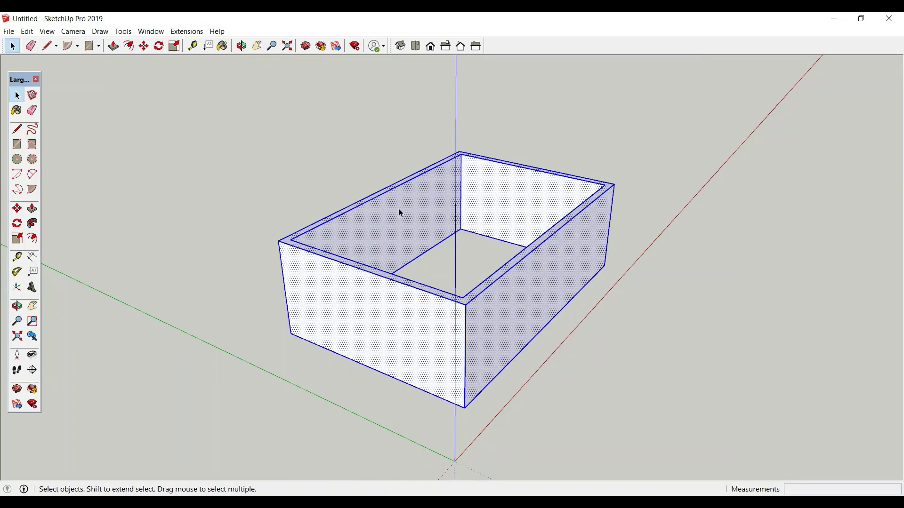
pyautogui.rightClick(399, 209)
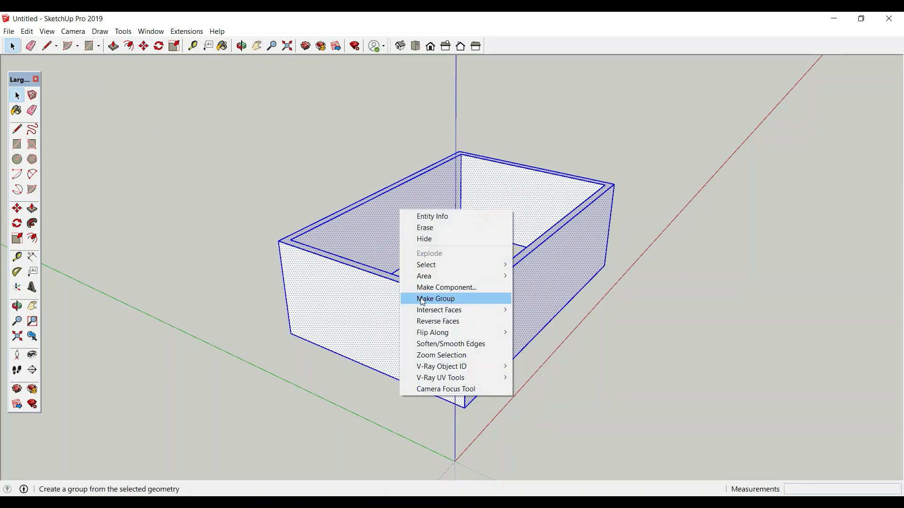
pyautogui.click(423, 300)
pyautogui.click(281, 150)
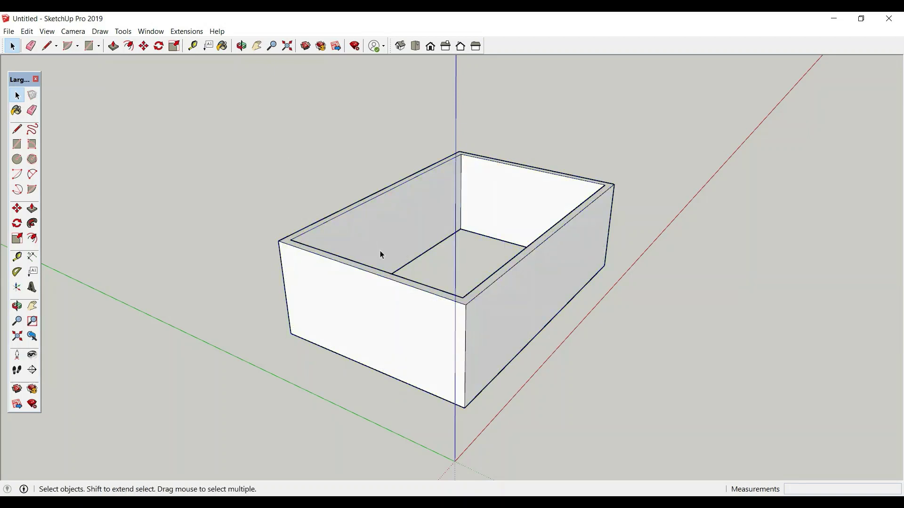
pyautogui.click(333, 289)
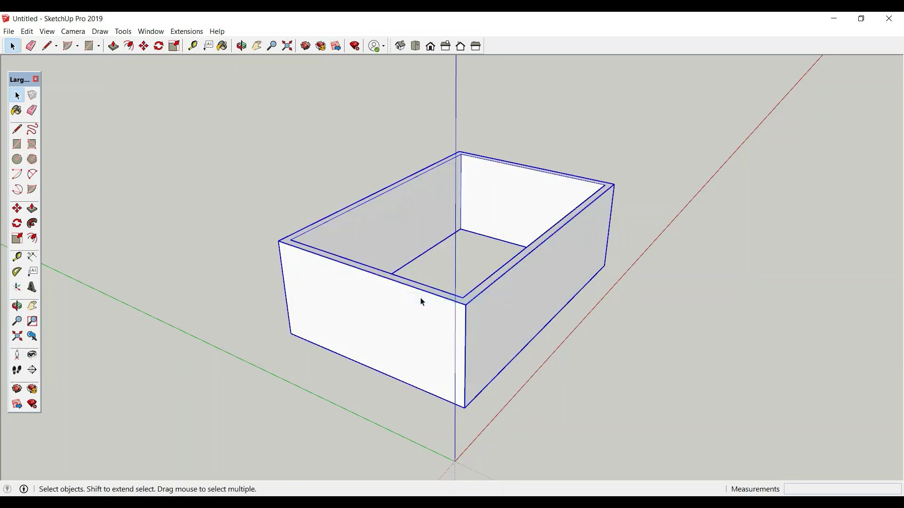
pyautogui.click(289, 161)
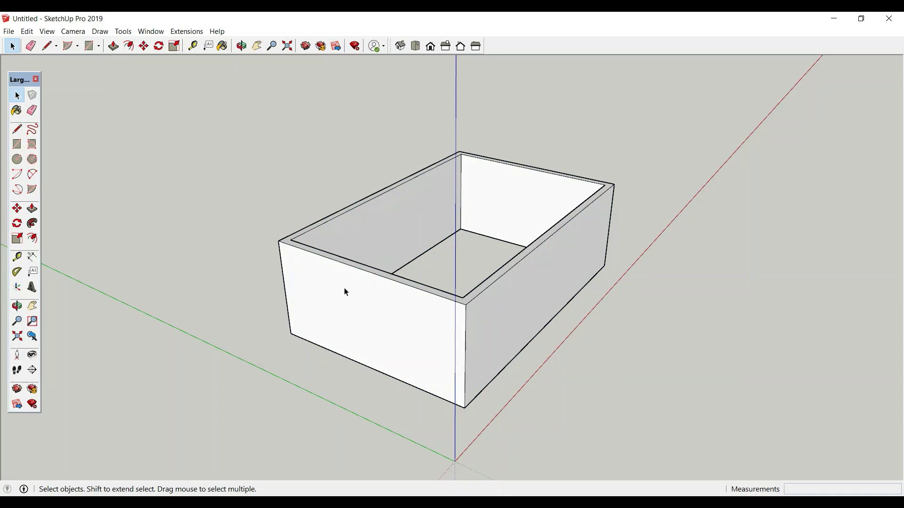
# Draw a 5' vertical line up the blue axis from the midpoint of the short wall's top outer edge
pyautogui.press('l')
pyautogui.moveTo(346, 292); pyautogui.dragTo(370, 309, button='middle')
pyautogui.click(367, 309)
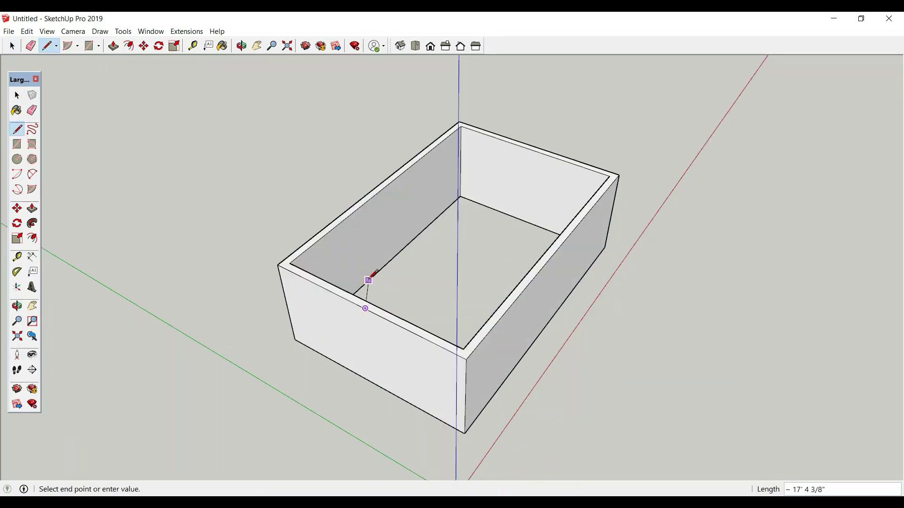
pyautogui.press('Up')
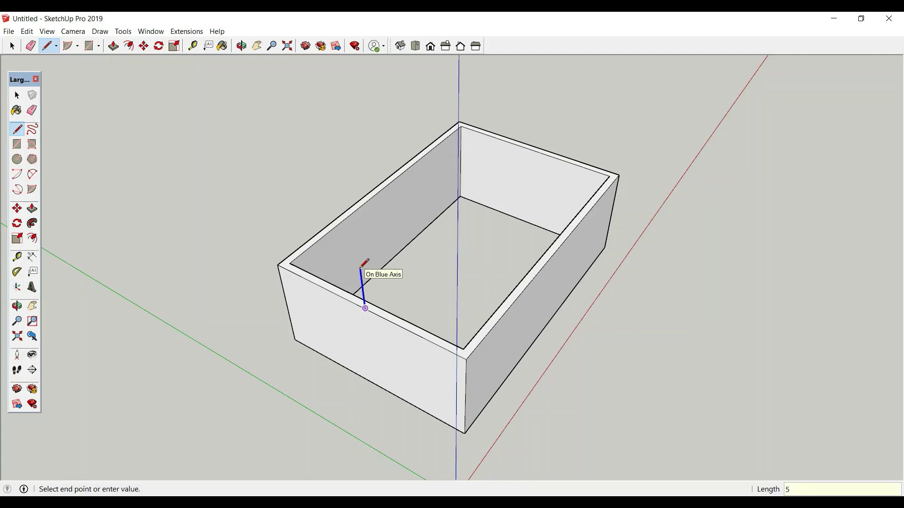
pyautogui.click(361, 266)
# Draw a 2' overhang line outward from the short wall's top corner along the green axis and join its end to the vertical line's top
pyautogui.click(278, 265)
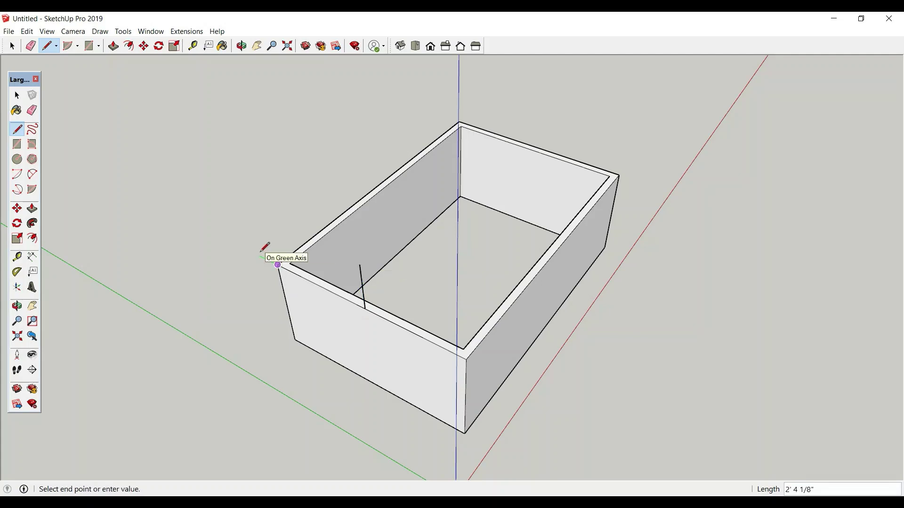
pyautogui.write("2'")
pyautogui.press('Return')
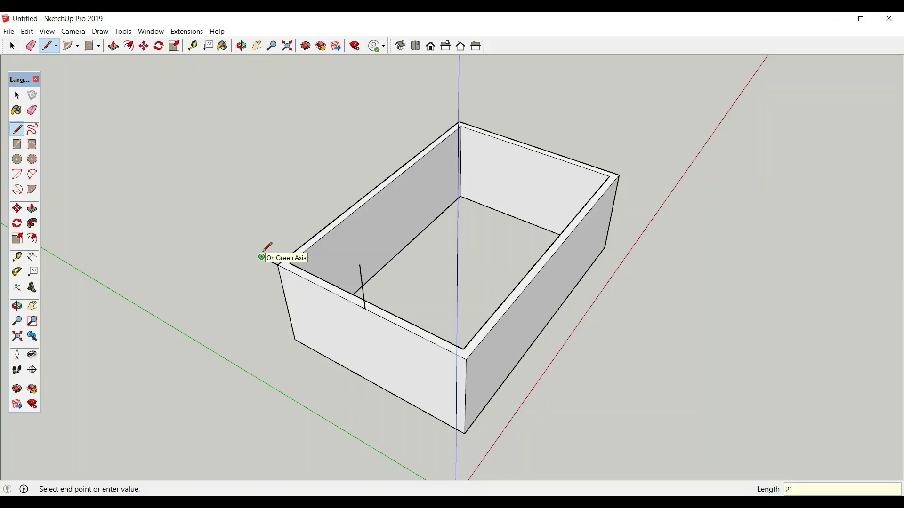
pyautogui.click(360, 264)
# Push/Pull the triangular gable face along the full length of the long walls to form half the roof
pyautogui.scroll(5, 367, 298)
pyautogui.scroll(-4, 440, 281)
pyautogui.moveTo(440, 280); pyautogui.dragTo(135, 191, button='middle')
pyautogui.click(113, 46)
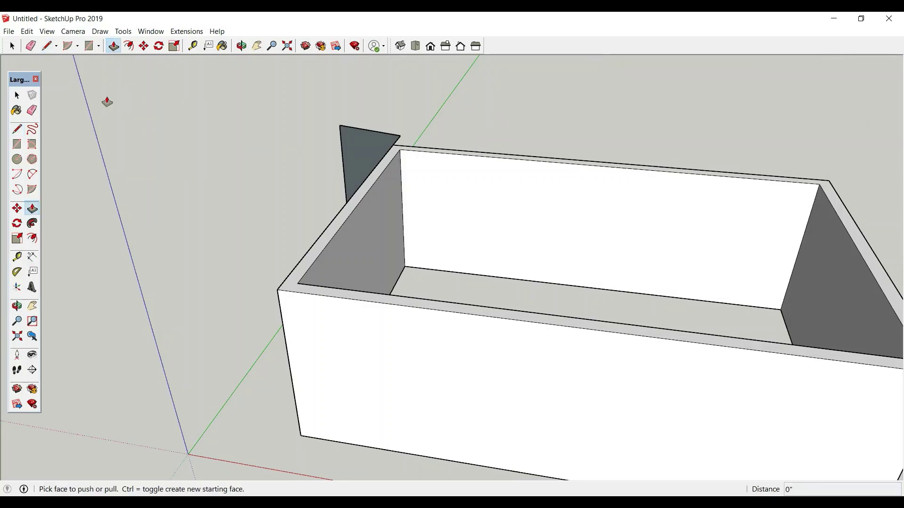
pyautogui.scroll(-1, 107, 102)
pyautogui.moveTo(309, 169); pyautogui.dragTo(639, 244)
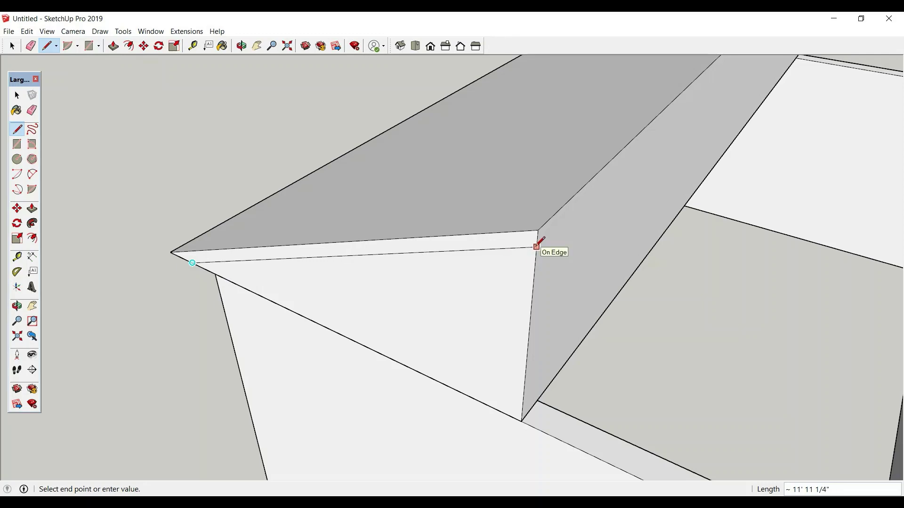
# Draw a line across the roof's triangular end face, just below the sloping edge, to outline a thin roof strip
pyautogui.click(536, 247)
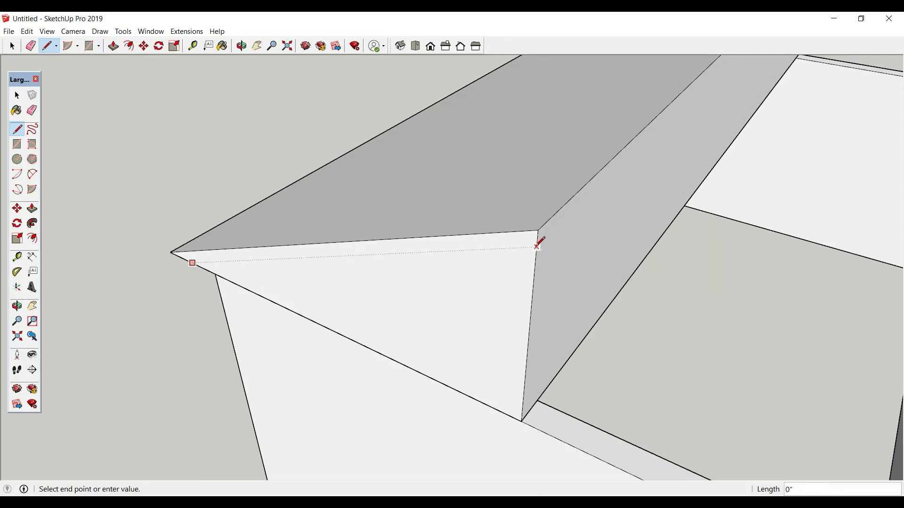
pyautogui.click(192, 263)
pyautogui.click(537, 243)
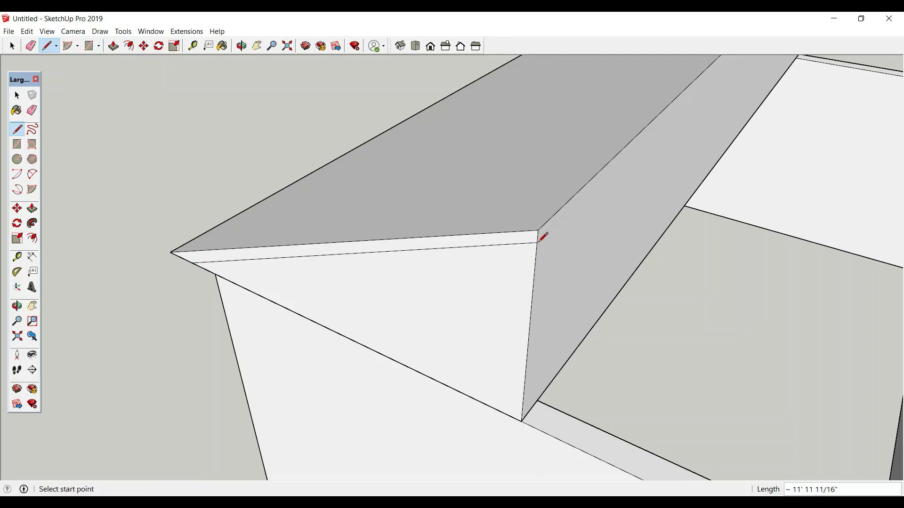
# Push/Pull the thin sloping strip on the gable end outward by 1' as a roof overhang
pyautogui.click(114, 46)
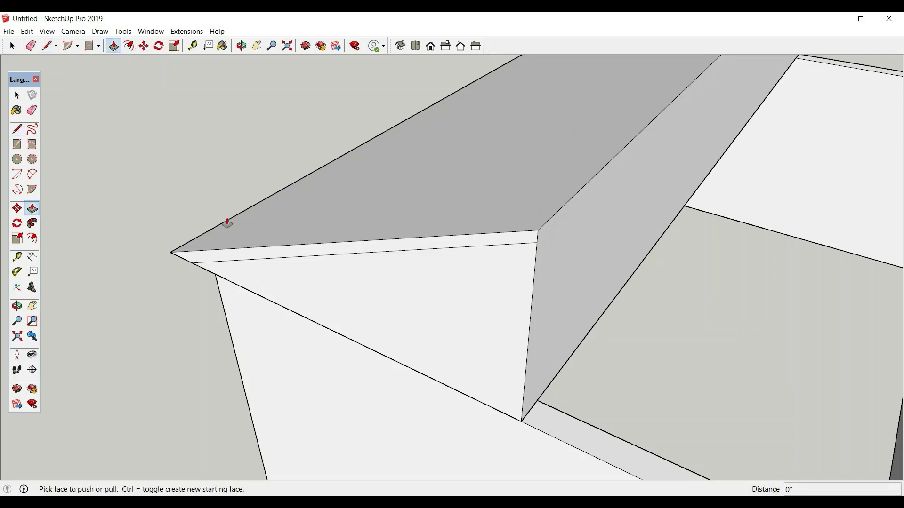
pyautogui.click(262, 256)
pyautogui.write('1')
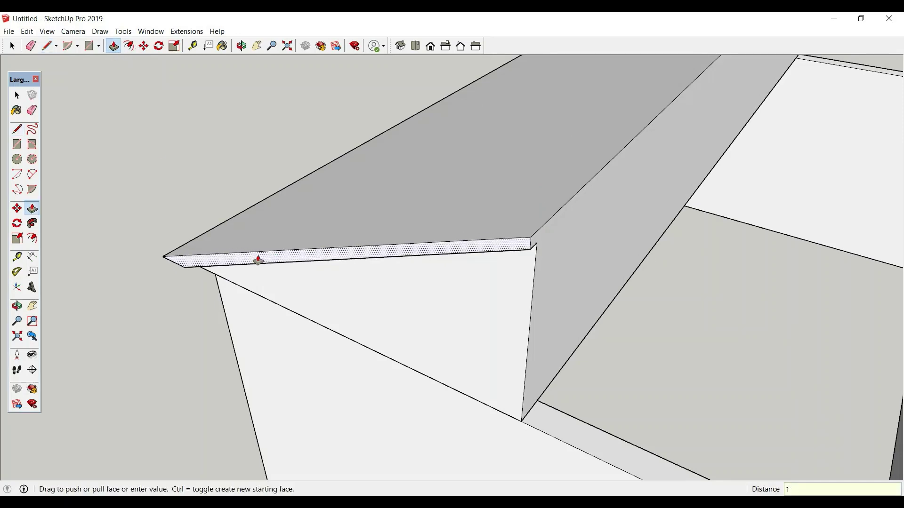
pyautogui.press('Return')
pyautogui.press('space')
pyautogui.scroll(-5, 258, 260)
pyautogui.moveTo(325, 236); pyautogui.dragTo(422, 210, button='middle')
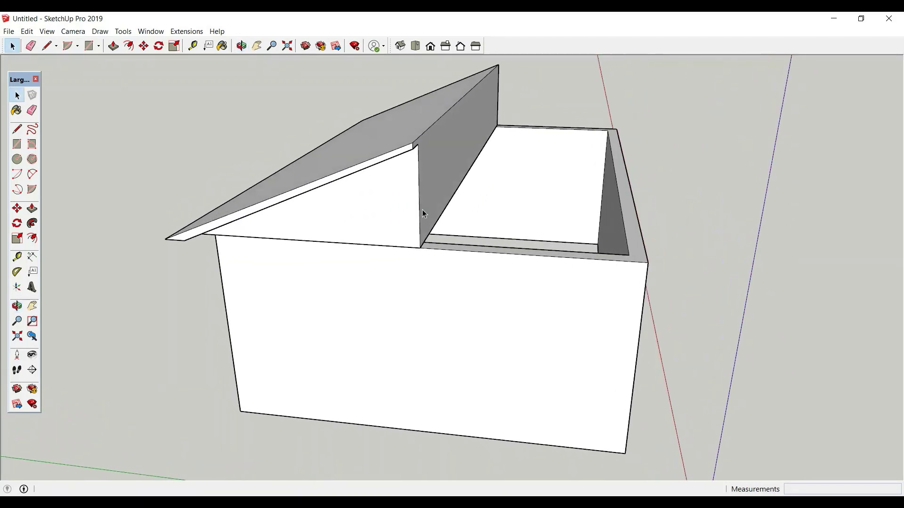
# Select all the connected geometry of the roof half and make it a group
pyautogui.click(399, 145)
pyautogui.doubleClick(400, 145)
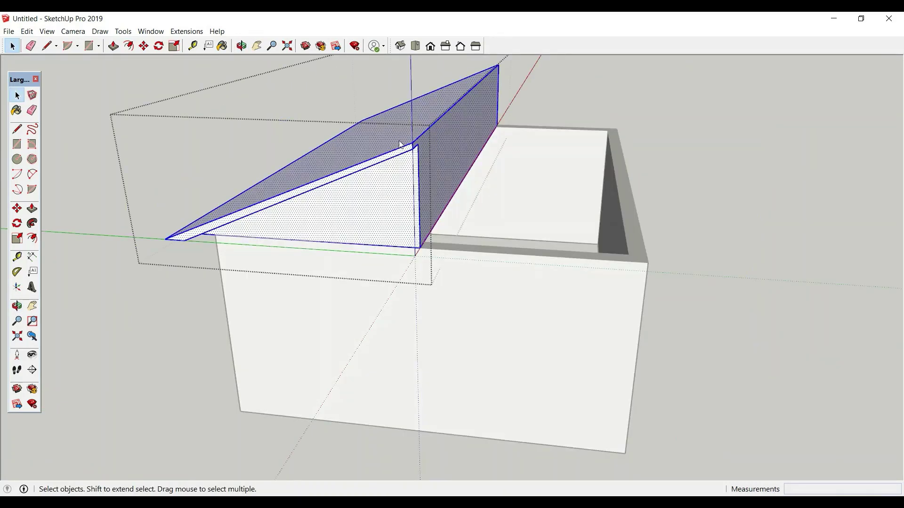
pyautogui.rightClick(399, 142)
pyautogui.click(449, 231)
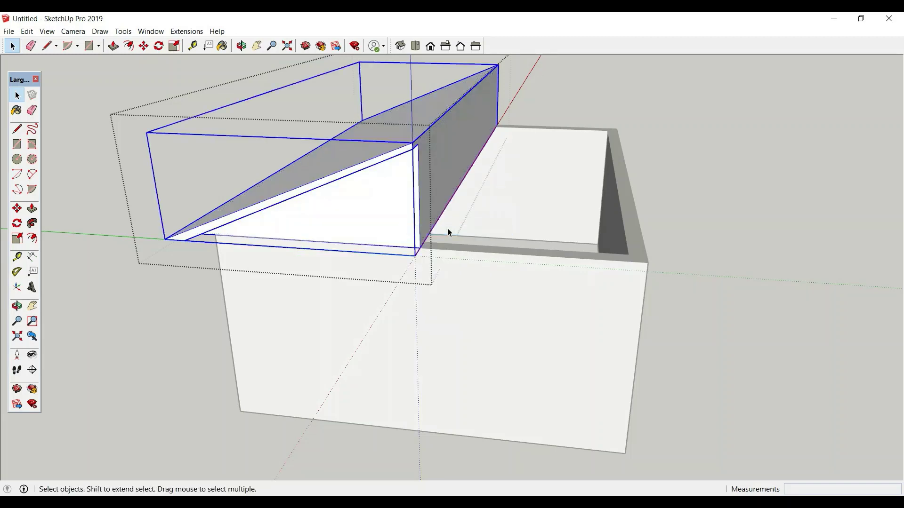
# Paste a copy of the roof half beside the original and flip it along the green axis with Scale, at about -1.21
pyautogui.moveTo(384, 170); pyautogui.dragTo(354, 235, button='middle')
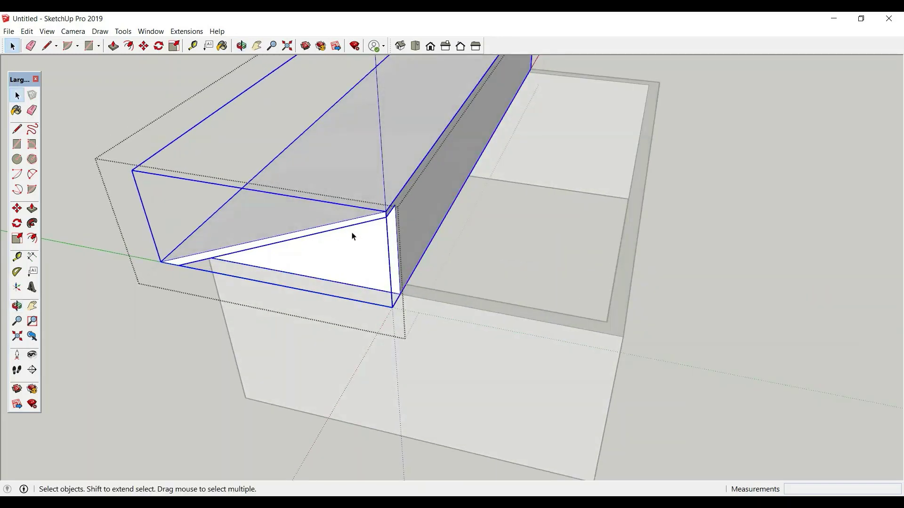
pyautogui.hotkey('ctrl', 'c')
pyautogui.hotkey('ctrl', 'v')
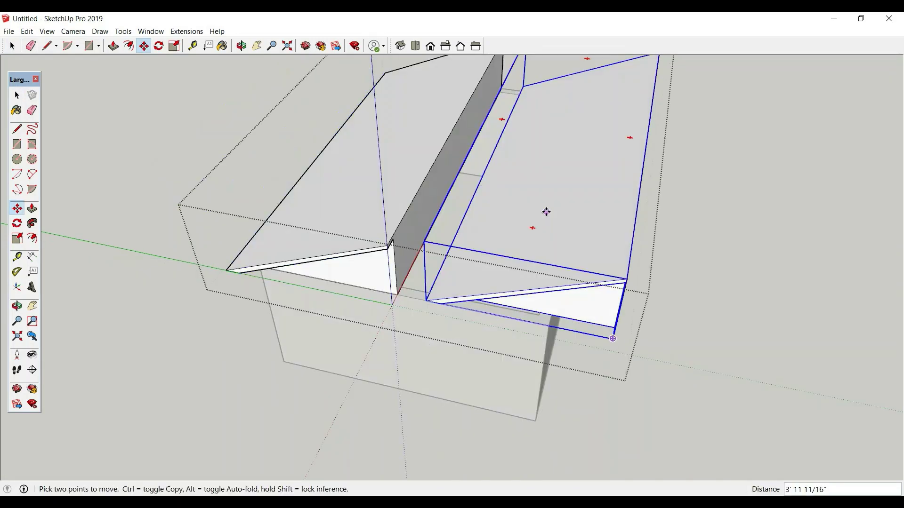
pyautogui.press('s')
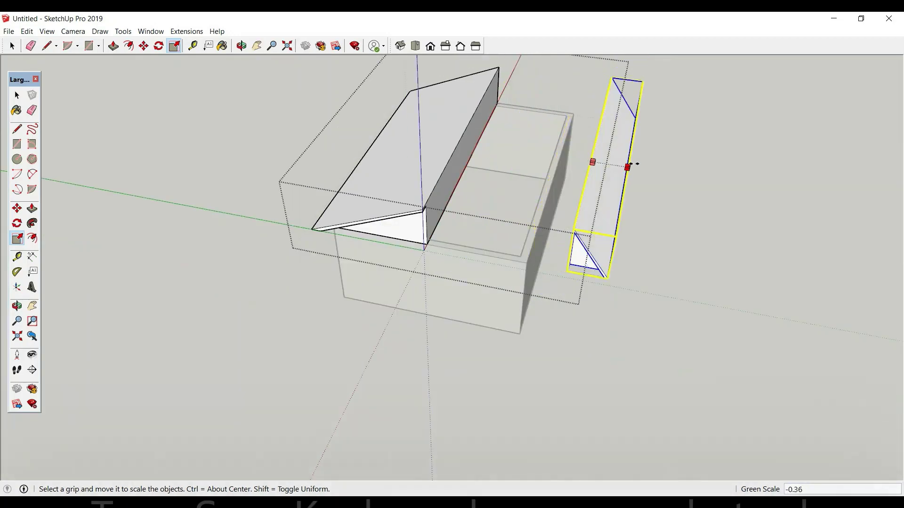
pyautogui.moveTo(632, 168); pyautogui.dragTo(740, 163)
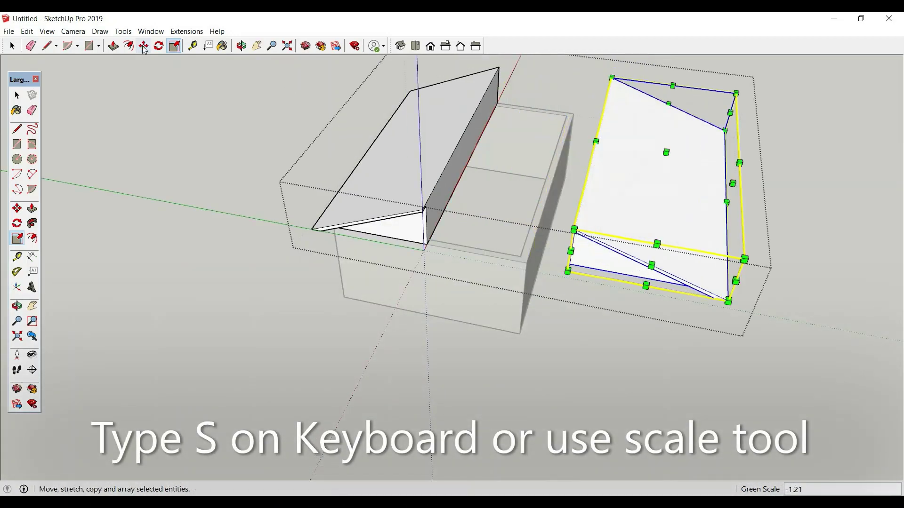
# Move the mirrored roof half by its inner bottom corner about 14' to meet the original half along the ridge
pyautogui.click(144, 47)
pyautogui.scroll(6, 565, 272)
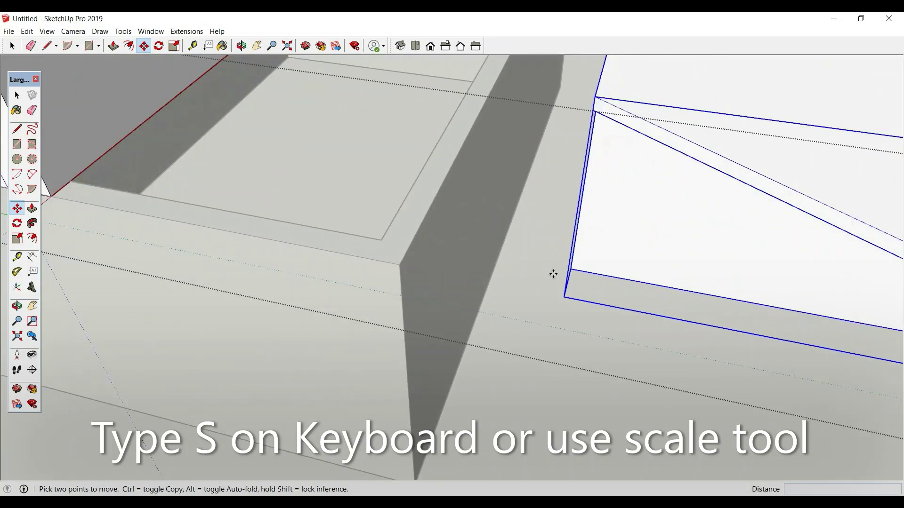
pyautogui.moveTo(553, 274); pyautogui.dragTo(550, 235, button='middle')
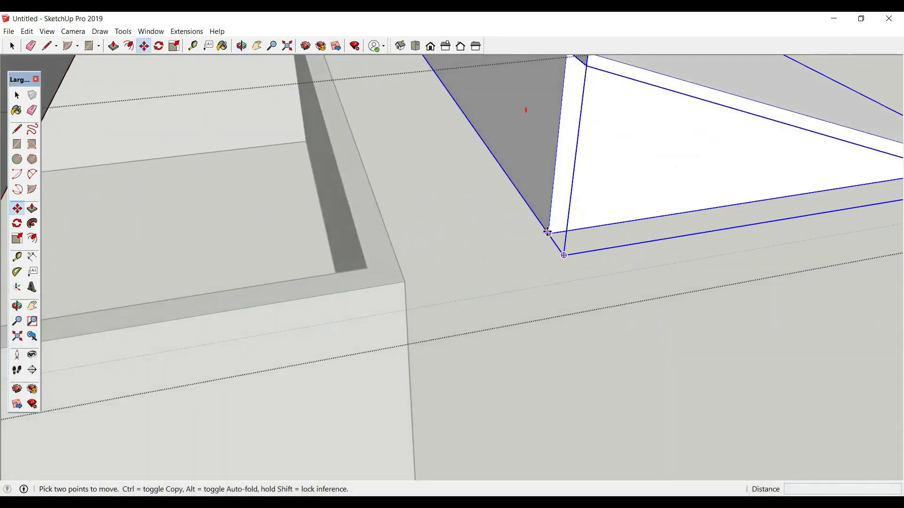
pyautogui.click(547, 232)
pyautogui.scroll(-4, 584, 226)
pyautogui.scroll(4, 359, 268)
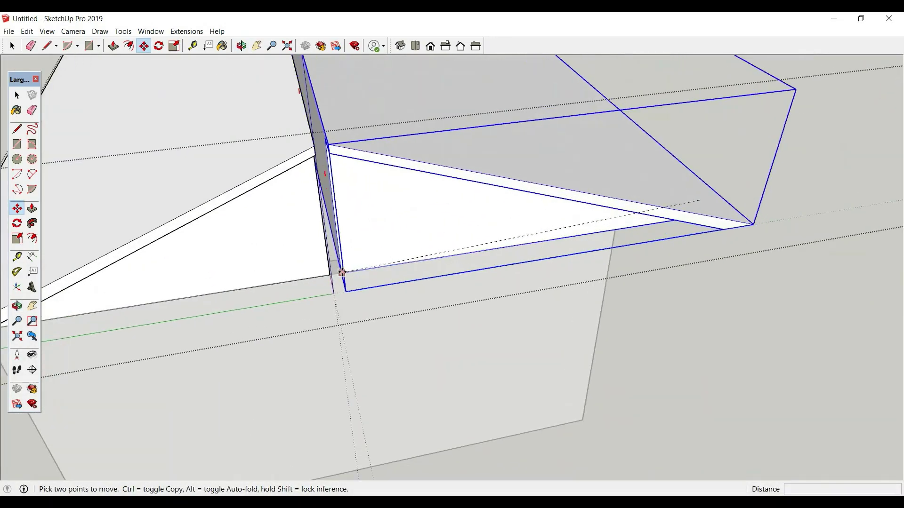
pyautogui.scroll(3, 342, 272)
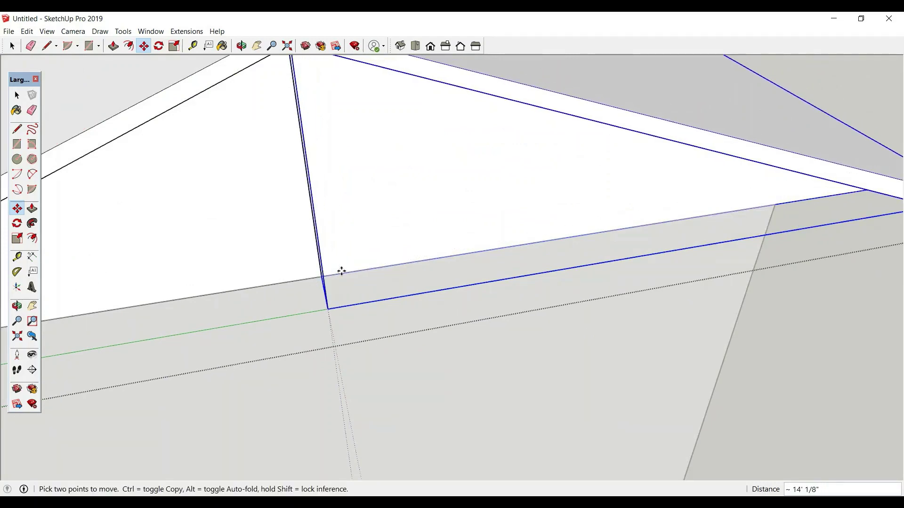
# Scale the mirrored roof half slightly narrower along the green axis from its eave side, and close the group
pyautogui.scroll(-6, 584, 247)
pyautogui.moveTo(638, 294); pyautogui.dragTo(423, 238, button='middle')
pyautogui.press('s')
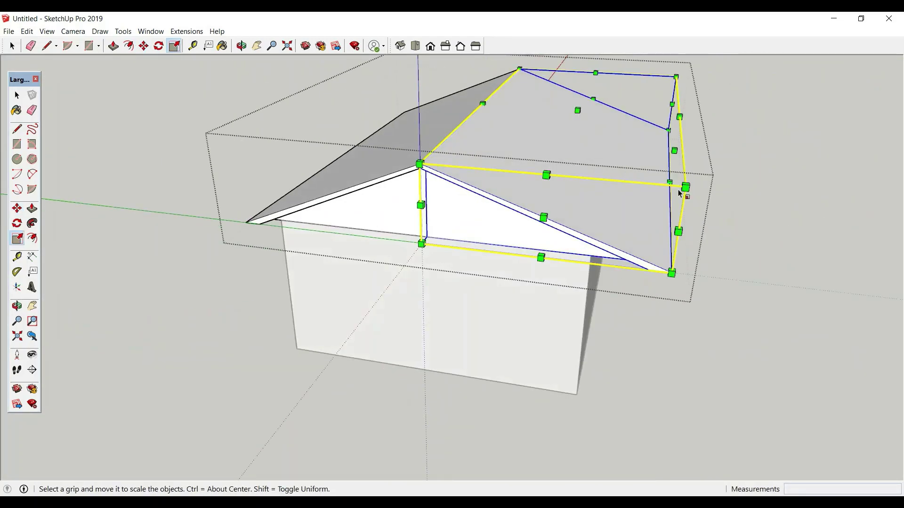
pyautogui.moveTo(679, 193); pyautogui.dragTo(581, 204, button='middle')
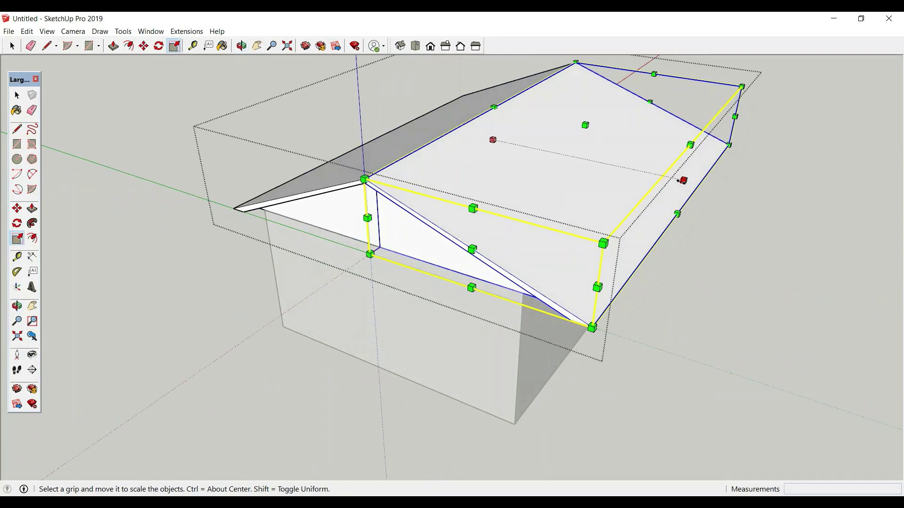
pyautogui.moveTo(683, 180); pyautogui.dragTo(662, 174)
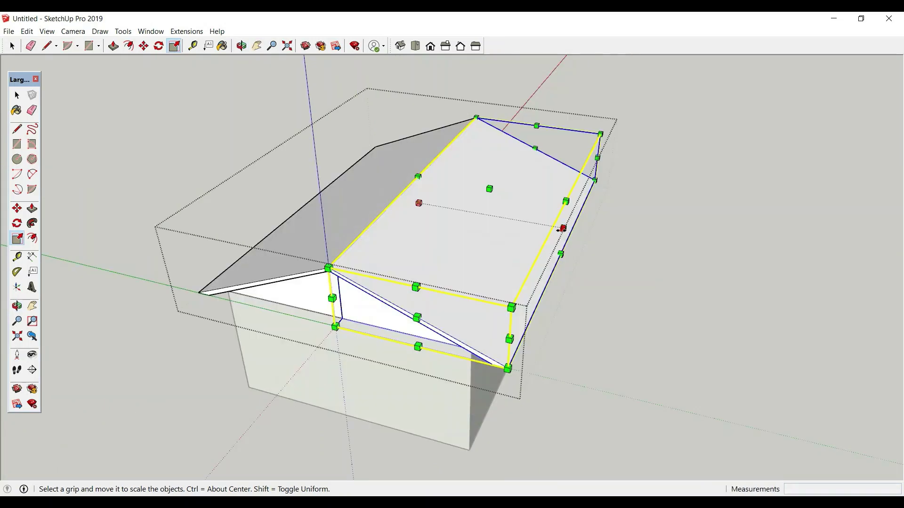
pyautogui.moveTo(561, 230); pyautogui.dragTo(560, 231)
pyautogui.press('Escape')
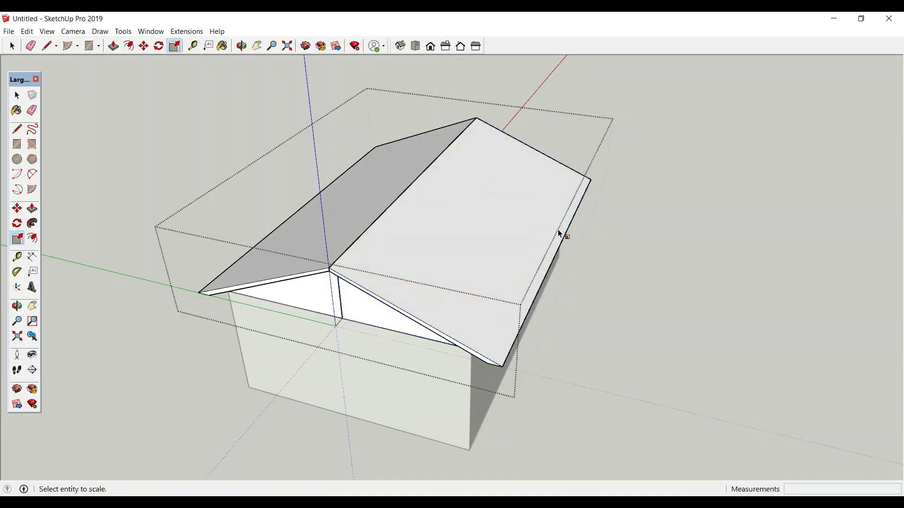
pyautogui.click(17, 95)
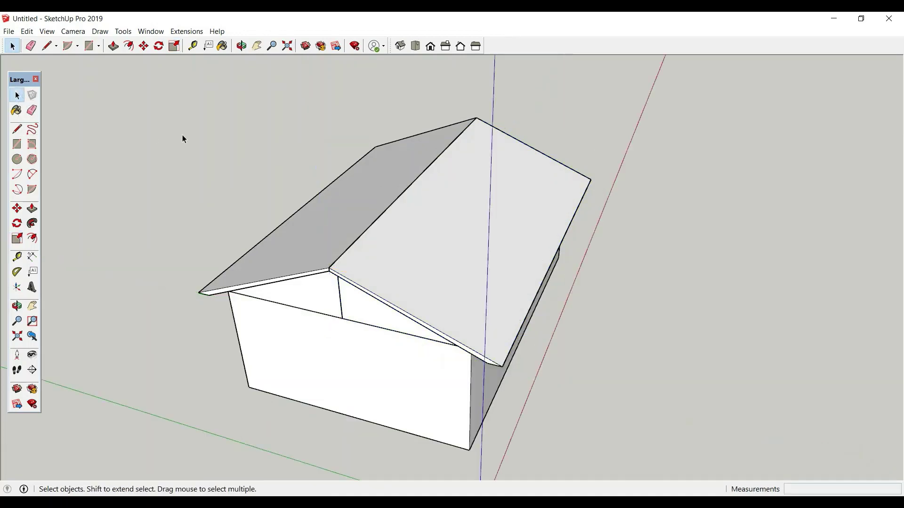
# Place vertical guides from the front wall corner, 3' along the gable wall and 2' along the side wall
pyautogui.press('t')
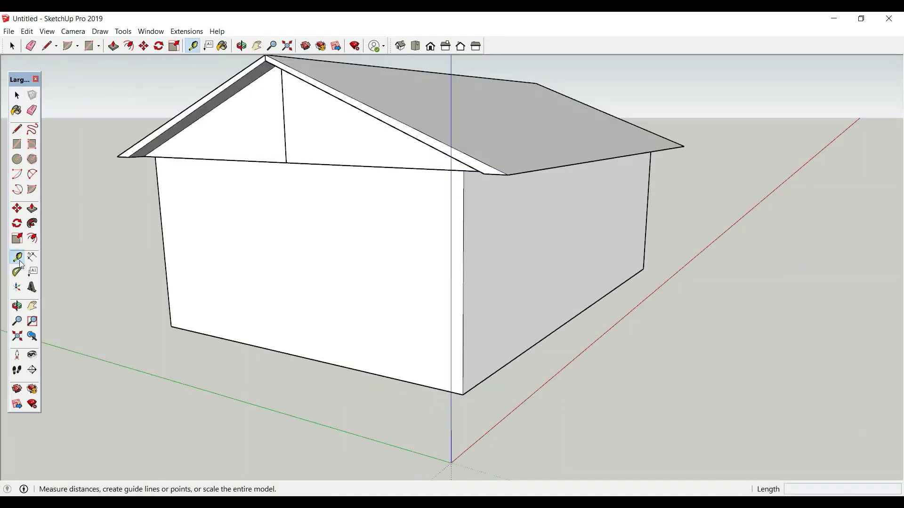
pyautogui.click(464, 270)
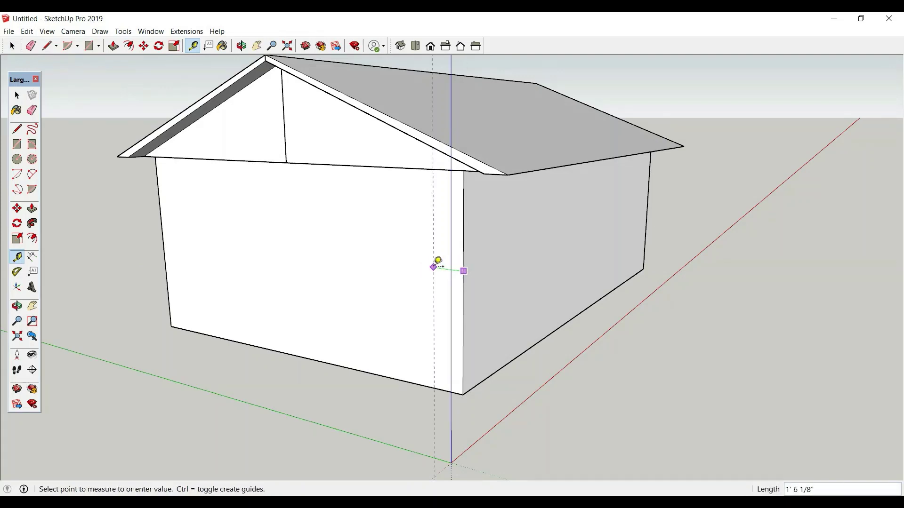
pyautogui.write('3')
pyautogui.press('Return')
pyautogui.click(464, 266)
pyautogui.write('2')
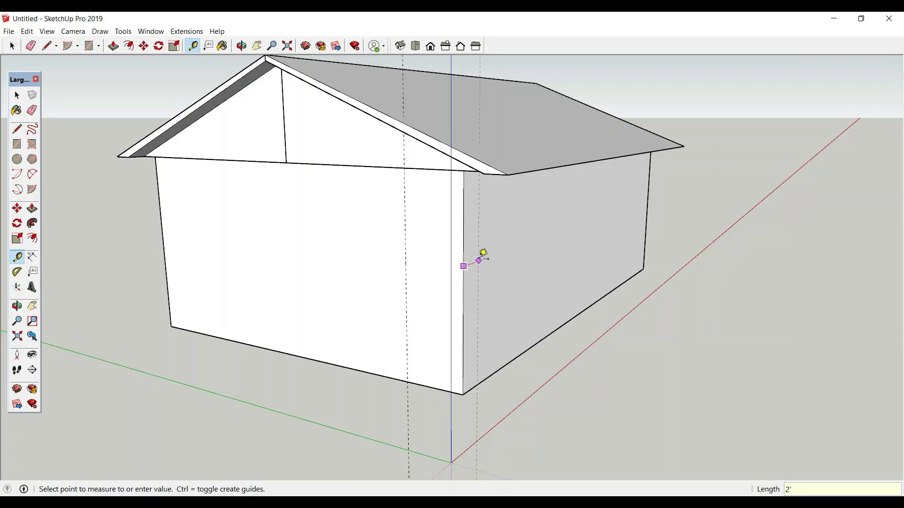
pyautogui.press('Return')
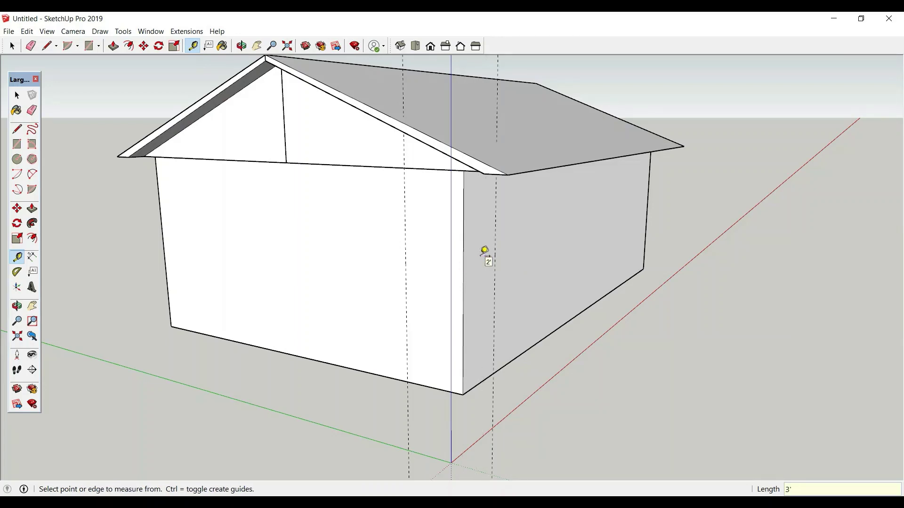
# Place two horizontal guides on the gable wall, 2' and 7' above its bottom edge
pyautogui.click(435, 388)
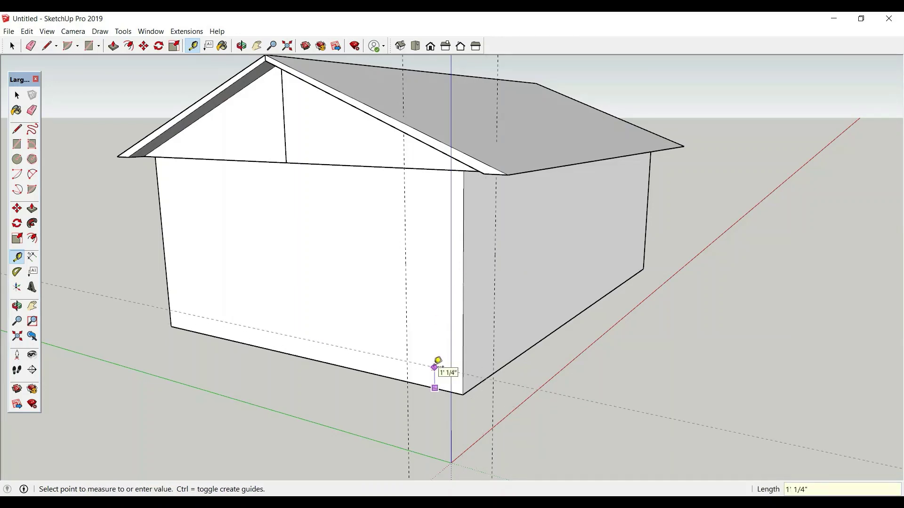
pyautogui.write("2'")
pyautogui.press('Return')
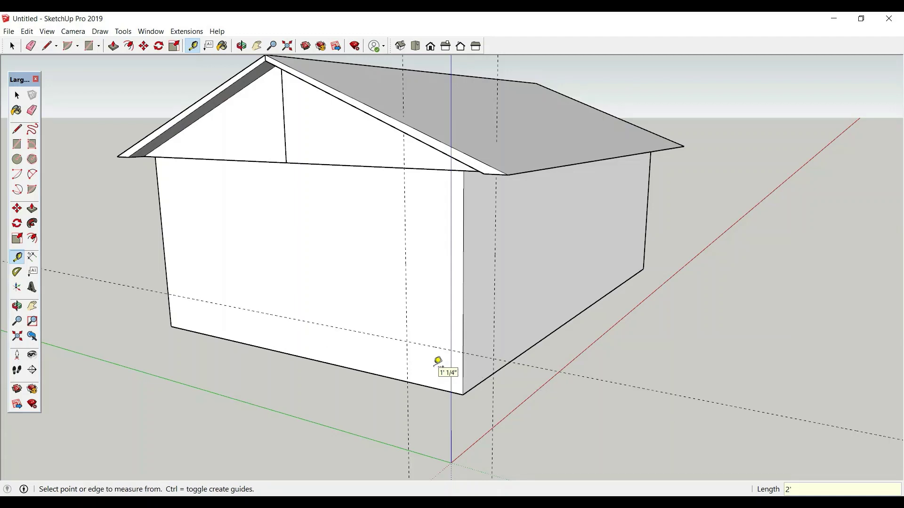
pyautogui.click(424, 386)
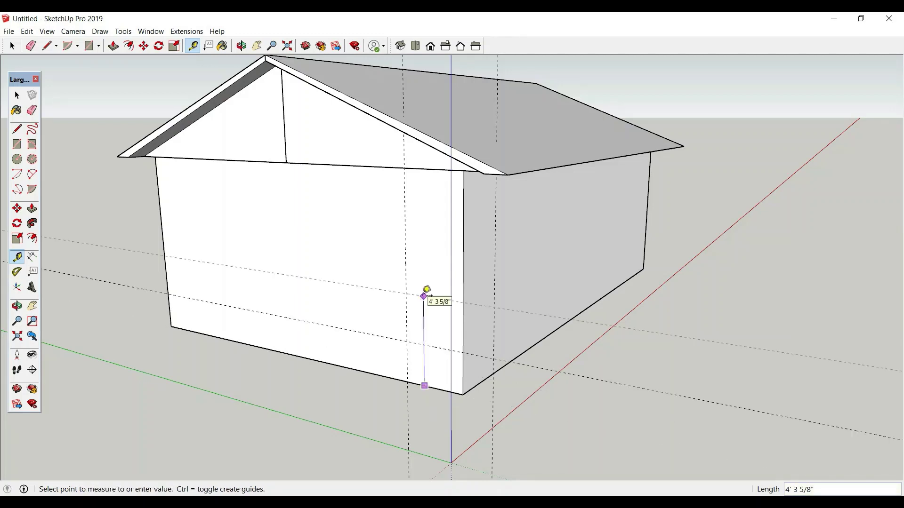
pyautogui.write('7')
pyautogui.press('Return')
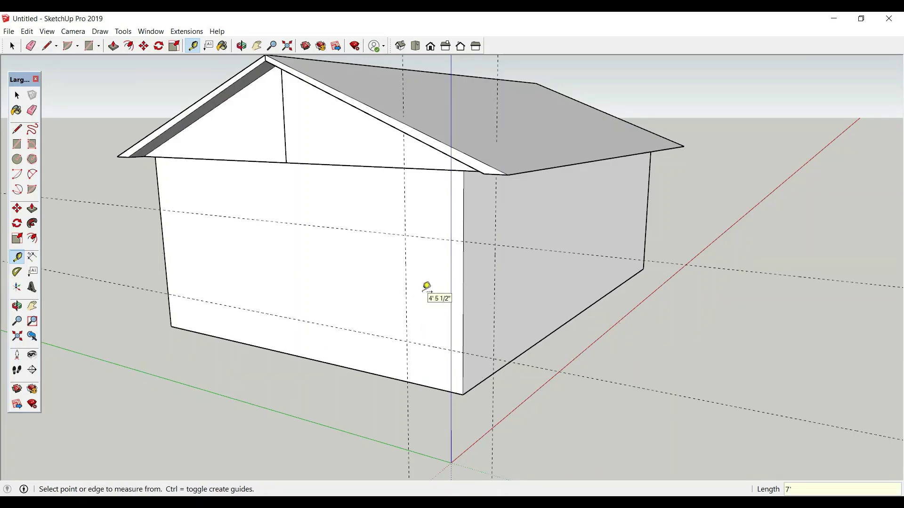
# Inside the wall group, draw a 5' by 3' rectangle between the guides, ending at the gable wall's corner edge
pyautogui.moveTo(480, 253); pyautogui.dragTo(450, 256, button='middle')
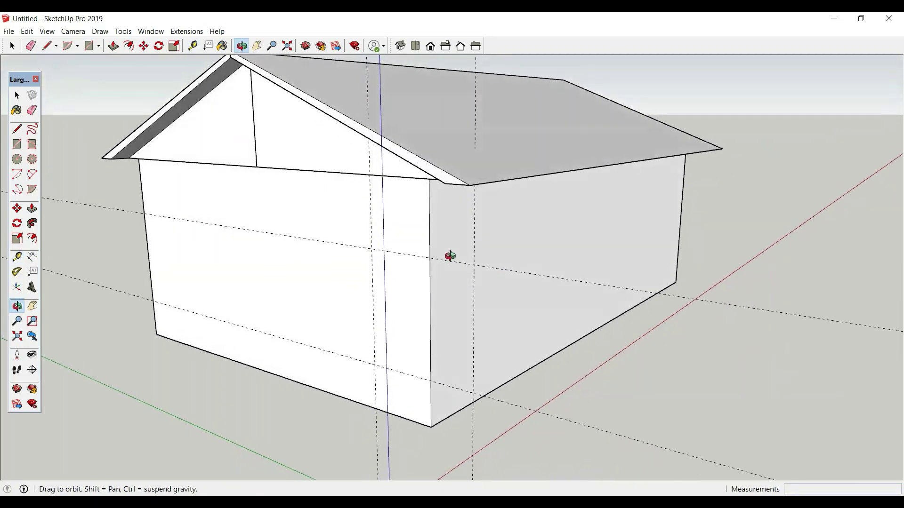
pyautogui.scroll(3, 115, 162)
pyautogui.press('space')
pyautogui.moveTo(306, 277); pyautogui.dragTo(347, 250, button='middle')
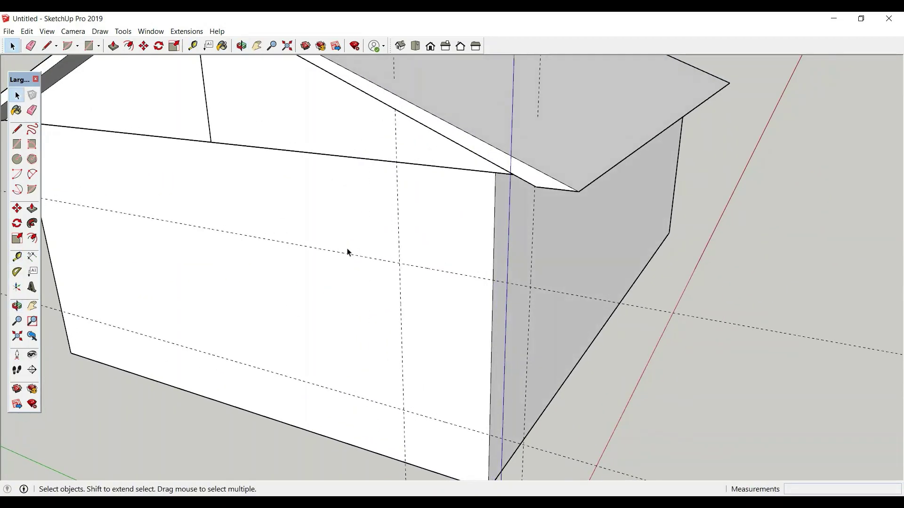
pyautogui.scroll(-3, 365, 206)
pyautogui.scroll(6, 414, 372)
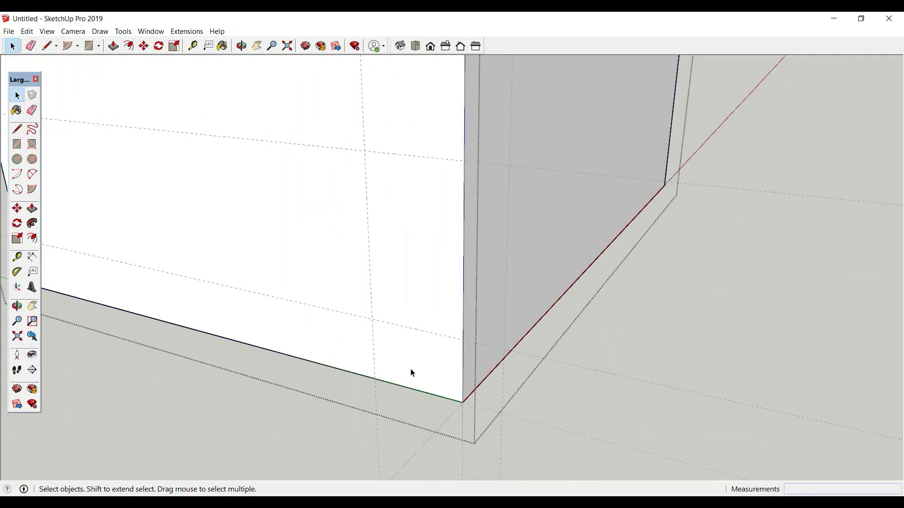
pyautogui.tripleClick(412, 373)
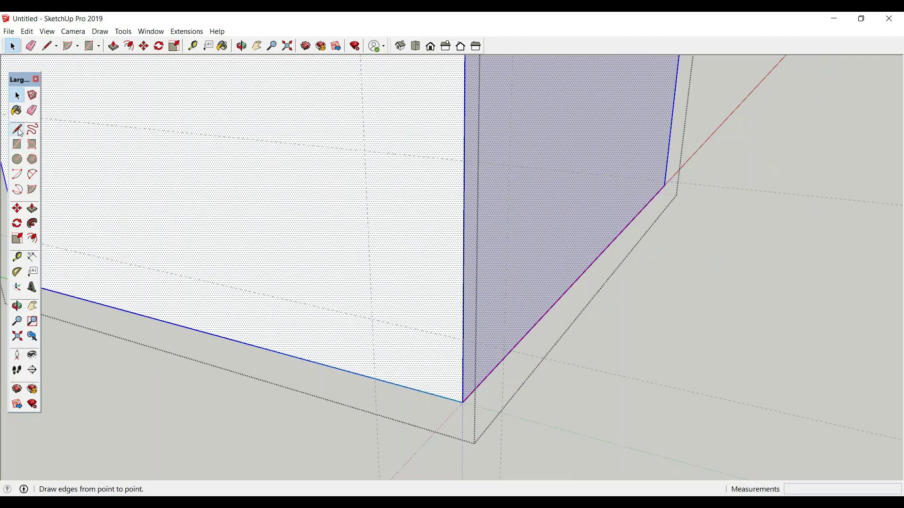
pyautogui.click(17, 144)
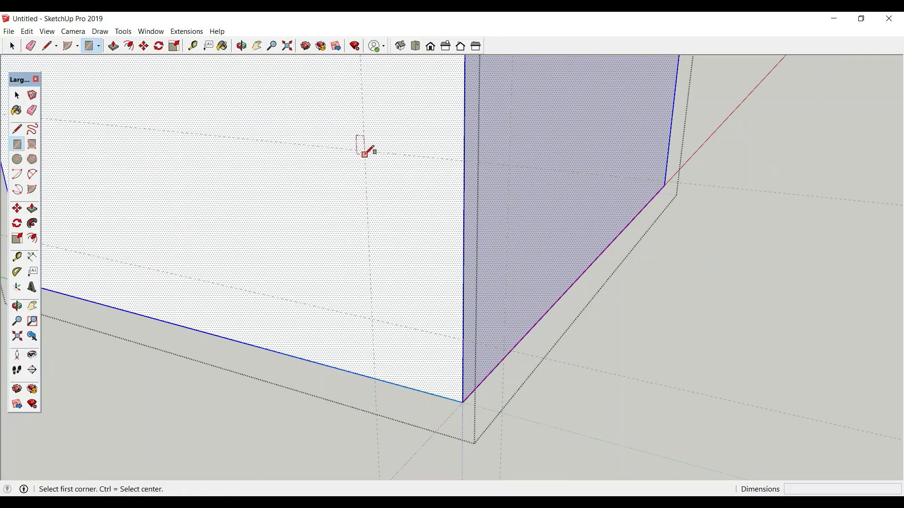
pyautogui.click(365, 150)
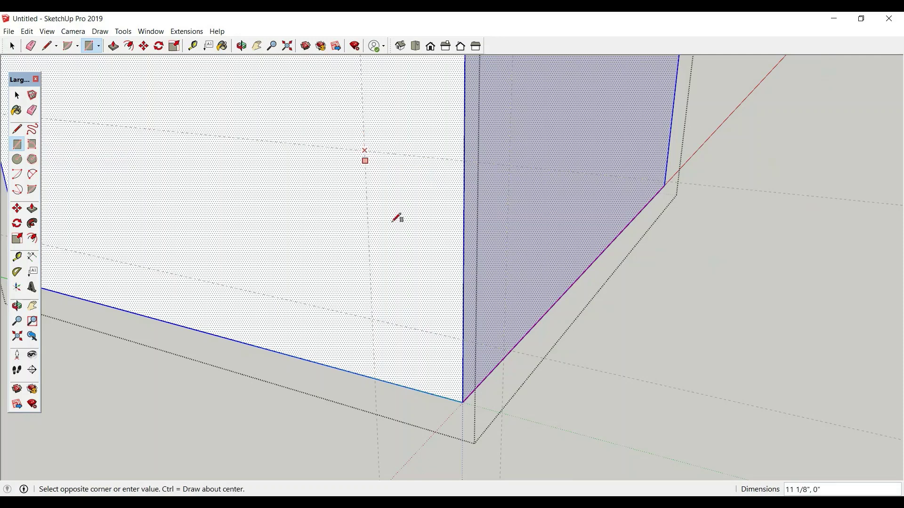
pyautogui.click(464, 338)
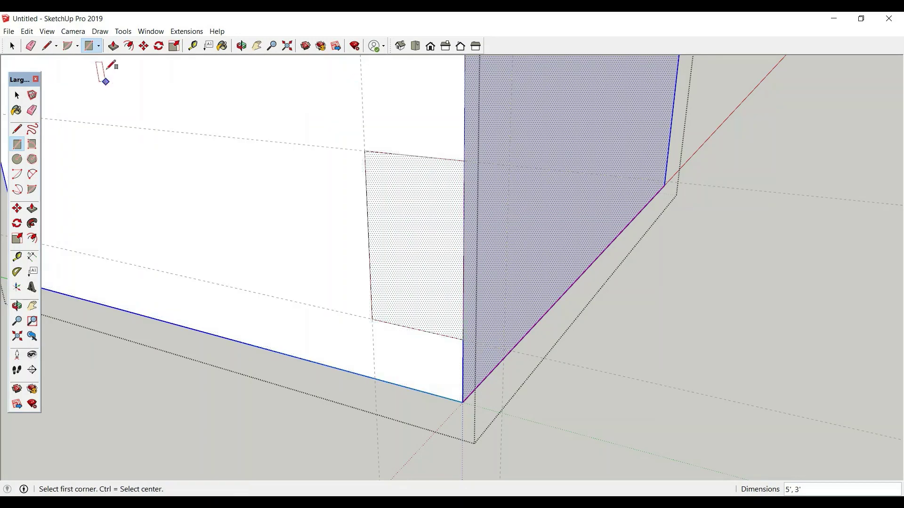
# Push/Pull the corner rectangle inward through the wall thickness to cut a window opening in the gable wall
pyautogui.click(113, 46)
pyautogui.click(388, 207)
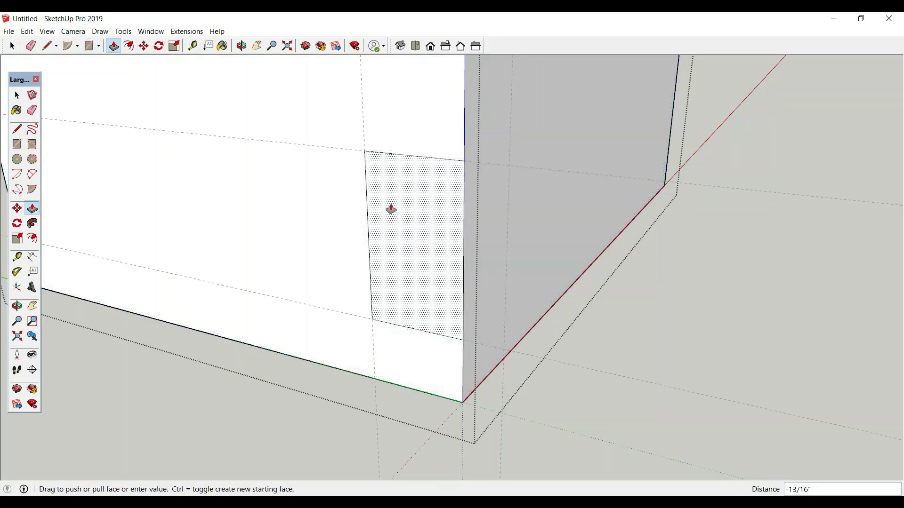
pyautogui.click(401, 173)
pyautogui.scroll(-8, 404, 177)
pyautogui.moveTo(414, 273); pyautogui.dragTo(409, 323, button='middle')
pyautogui.scroll(5, 424, 337)
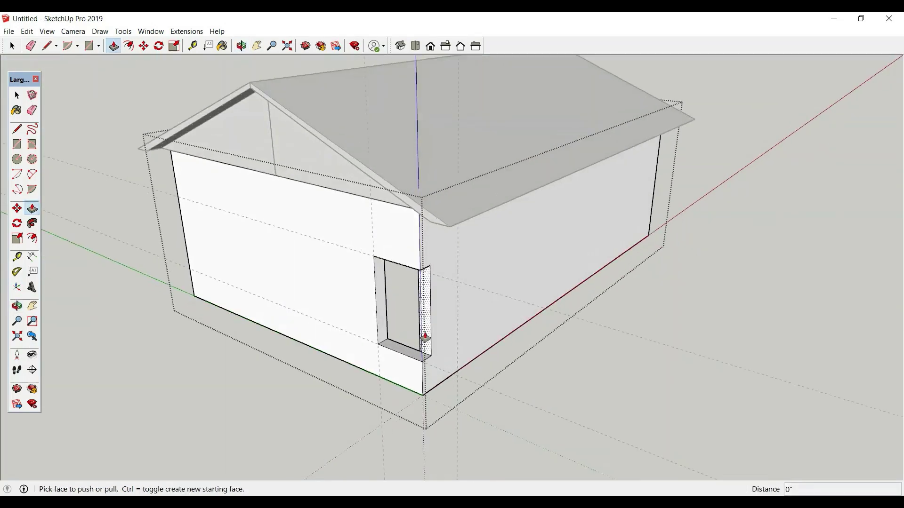
# Push/Pull the opening's end face along the side wall to the vertical guide, wrapping the window around the corner
pyautogui.moveTo(428, 333); pyautogui.dragTo(480, 302)
pyautogui.scroll(-4, 468, 301)
pyautogui.scroll(-4, 468, 302)
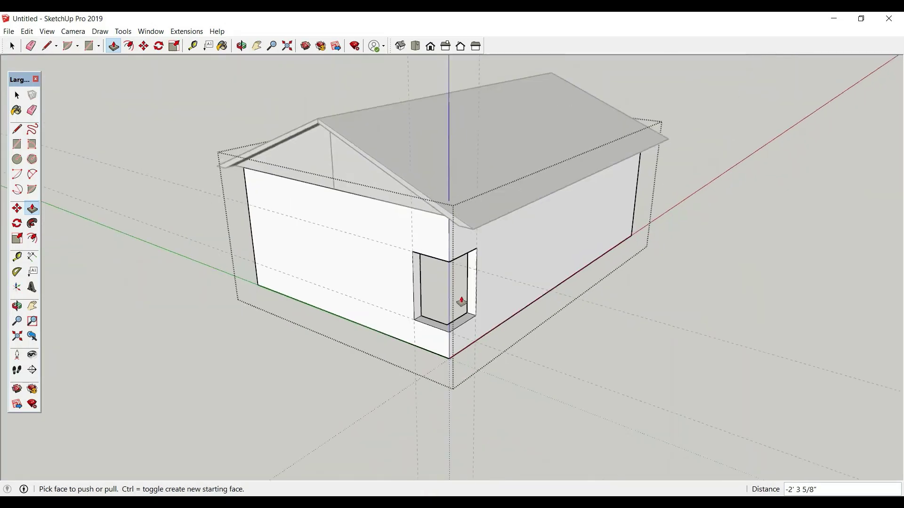
pyautogui.moveTo(460, 306); pyautogui.dragTo(446, 317, button='middle')
pyautogui.moveTo(465, 276); pyautogui.dragTo(242, 187, button='middle')
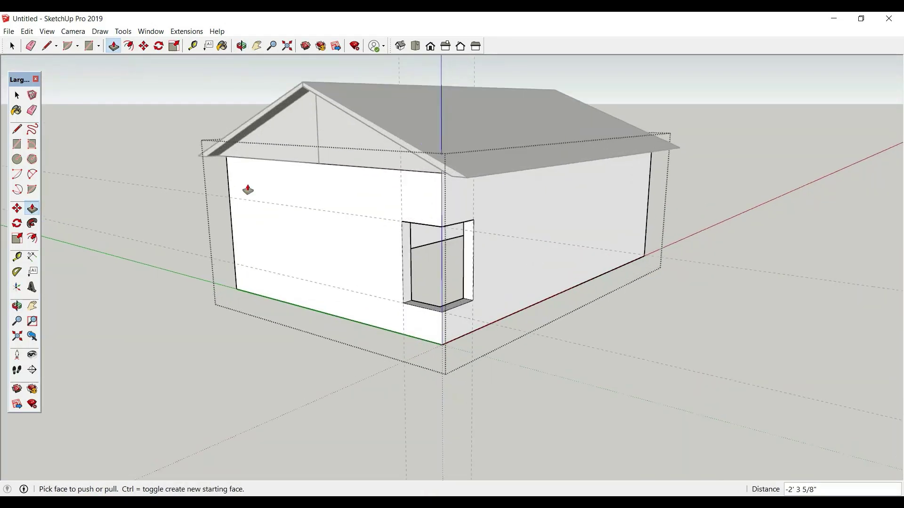
# Close the wall group and draw a ground rectangle of about 4' 9" by 1' 8" against the gable wall's far end
pyautogui.click(16, 95)
pyautogui.scroll(3, 97, 111)
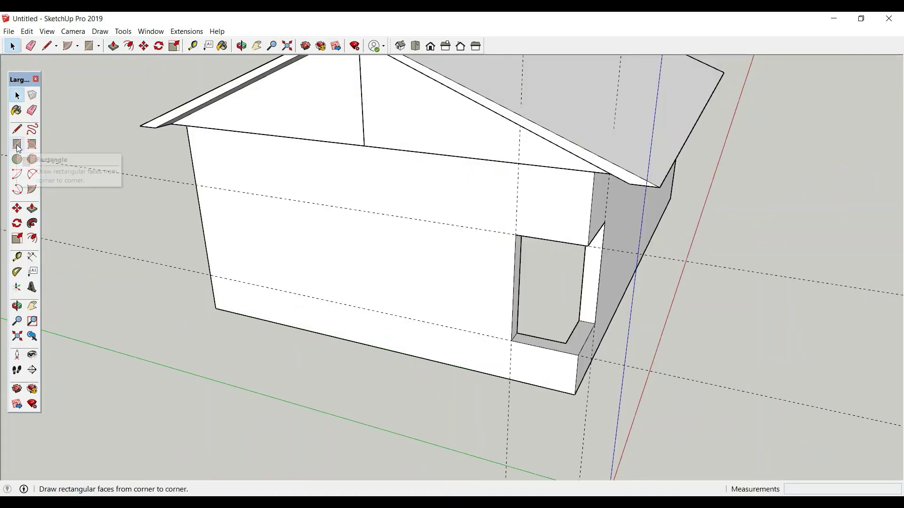
pyautogui.click(17, 144)
pyautogui.scroll(3, 234, 331)
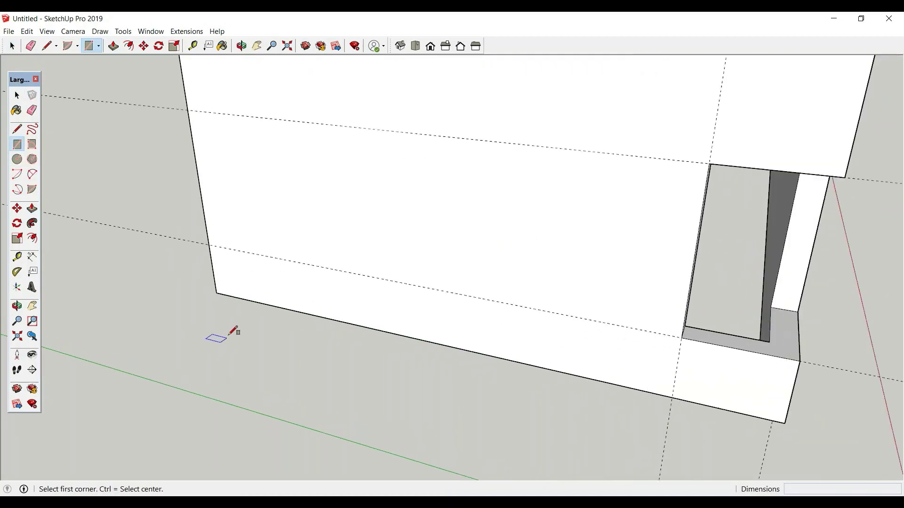
pyautogui.click(257, 303)
pyautogui.click(340, 348)
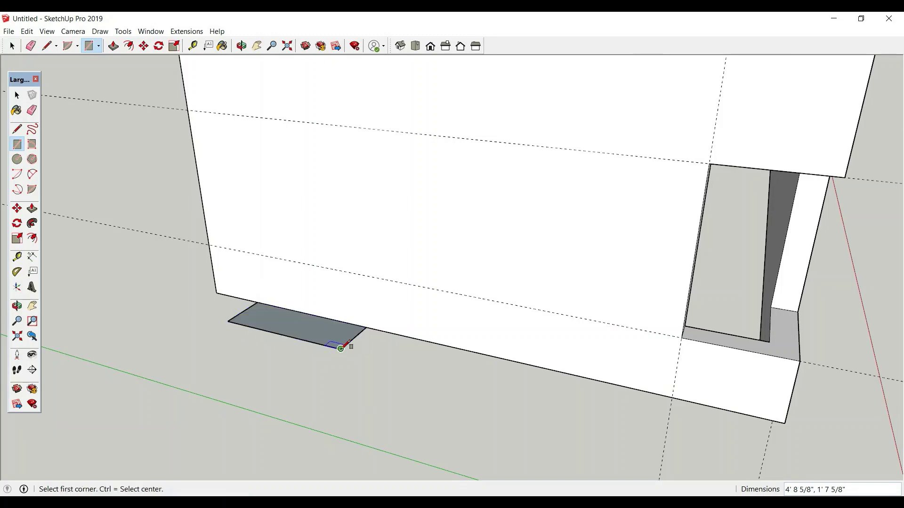
# Push/Pull the ground rectangle upward by 8' to form a block against the gable wall
pyautogui.click(113, 45)
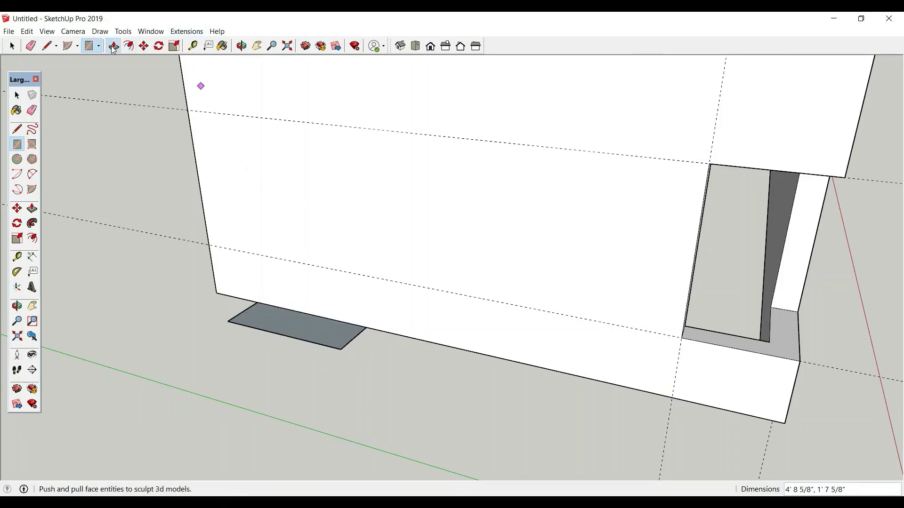
pyautogui.moveTo(306, 336); pyautogui.dragTo(307, 288)
pyautogui.write("8'")
pyautogui.press('Return')
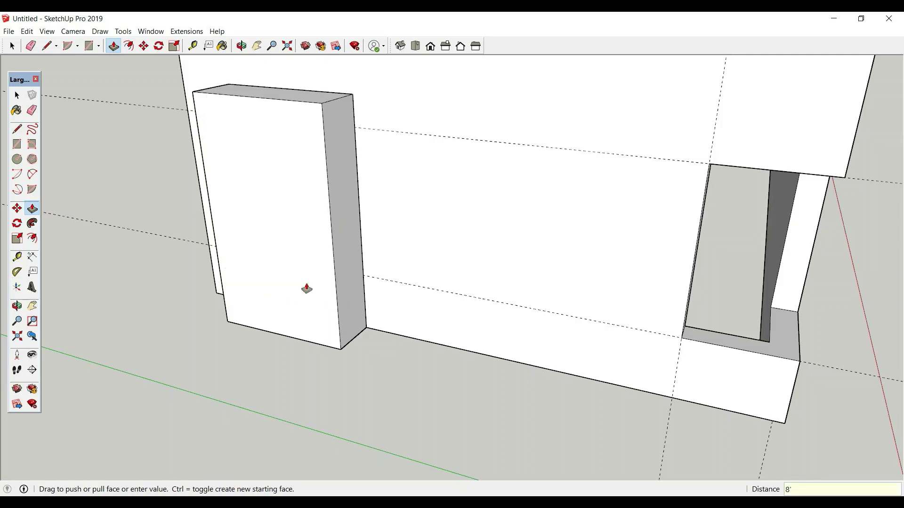
# Place two vertical guides on the block's front face, one inset from each of its side edges
pyautogui.moveTo(320, 323); pyautogui.dragTo(45, 292, button='middle')
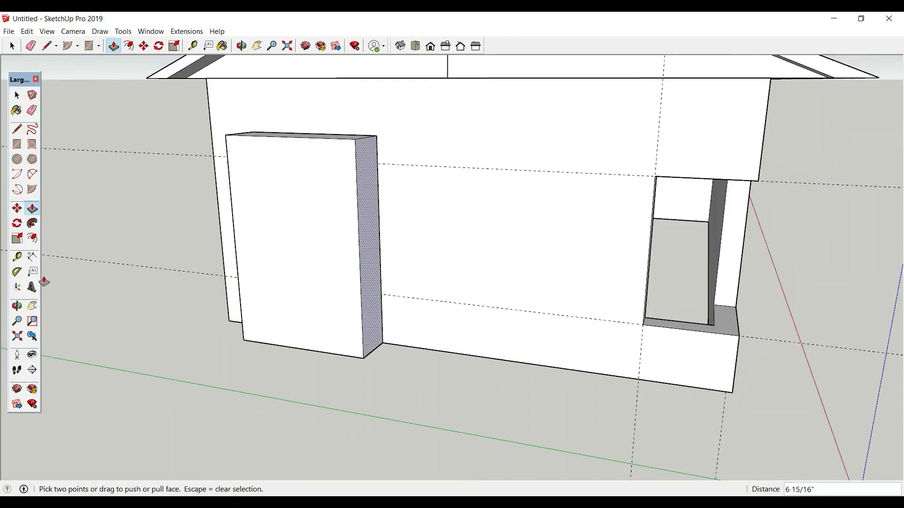
pyautogui.click(17, 257)
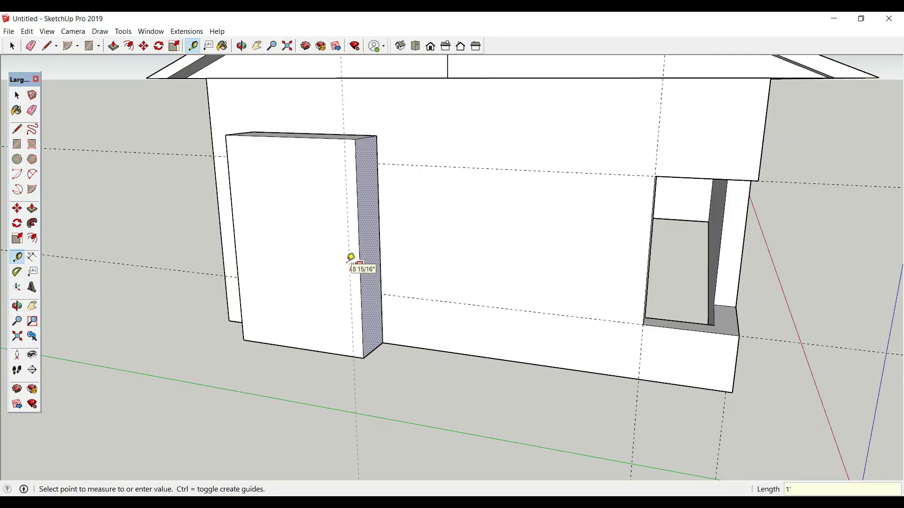
pyautogui.click(347, 258)
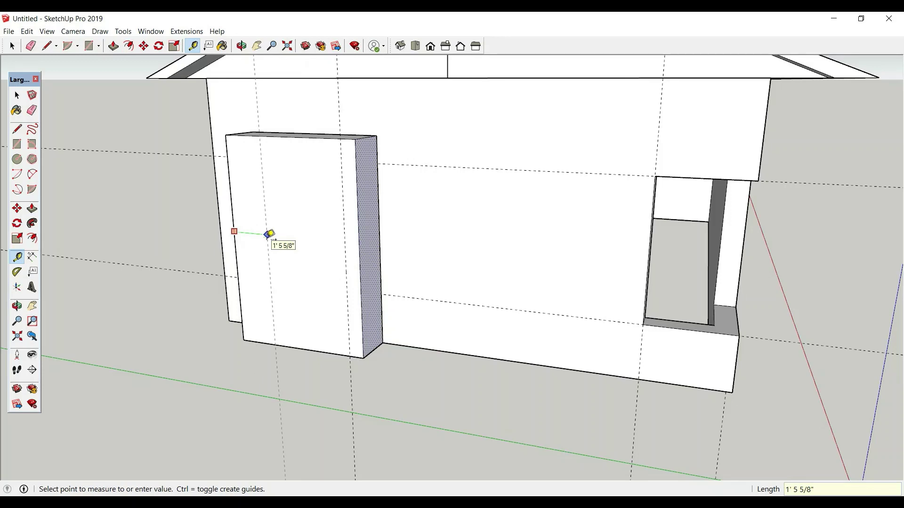
pyautogui.click(270, 234)
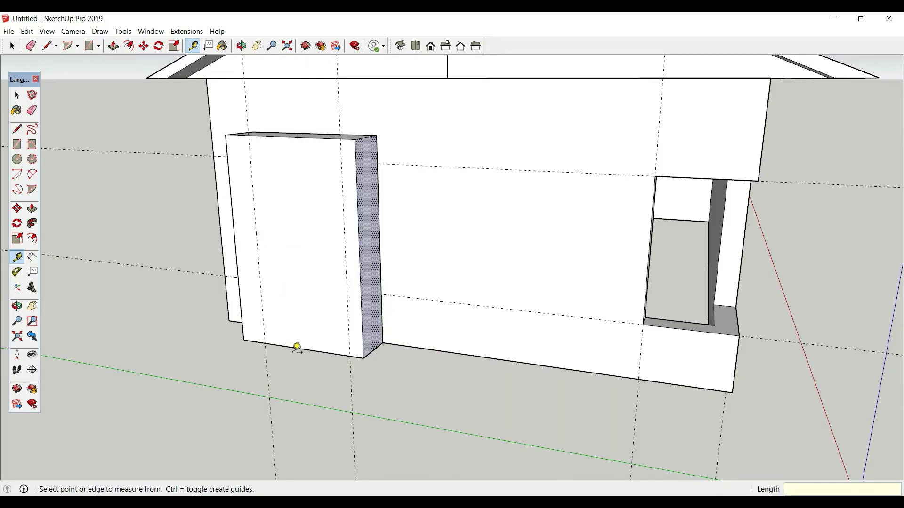
# Place horizontal guides on the block's front face at 2' and 7' above its bottom edge
pyautogui.click(294, 348)
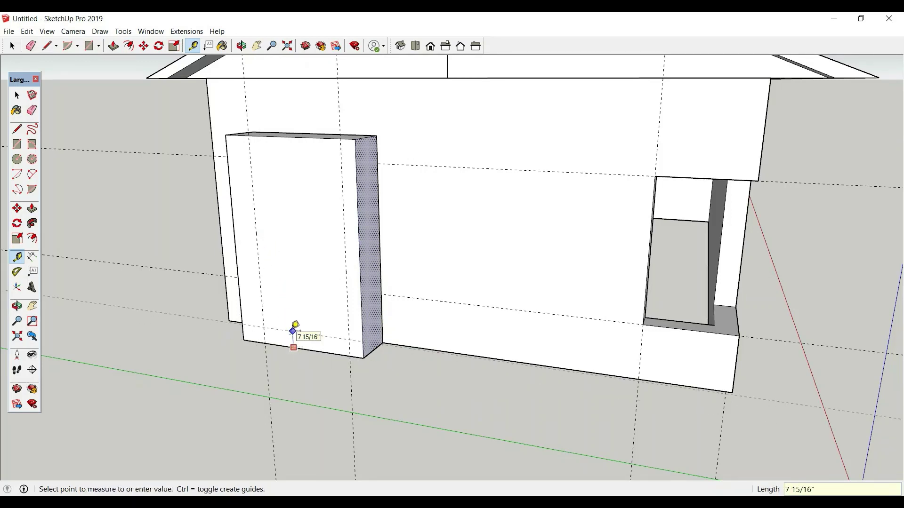
pyautogui.click(295, 325)
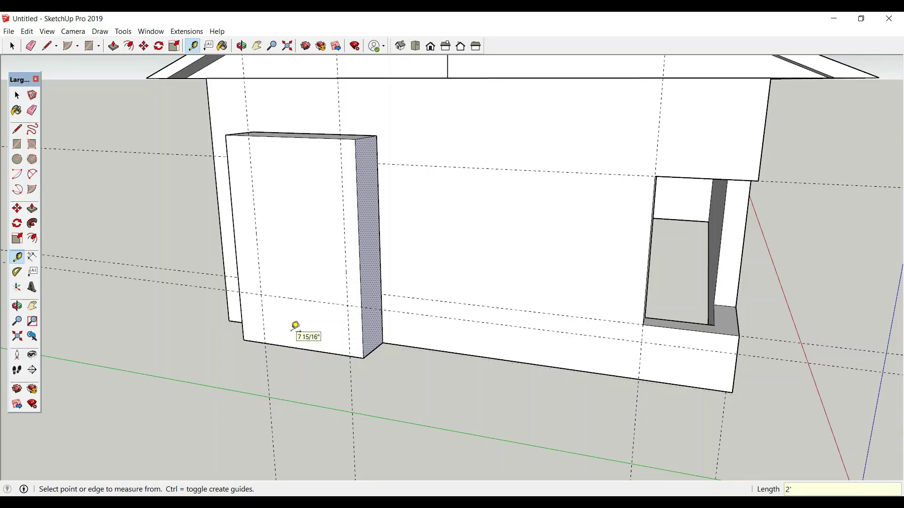
pyautogui.click(296, 348)
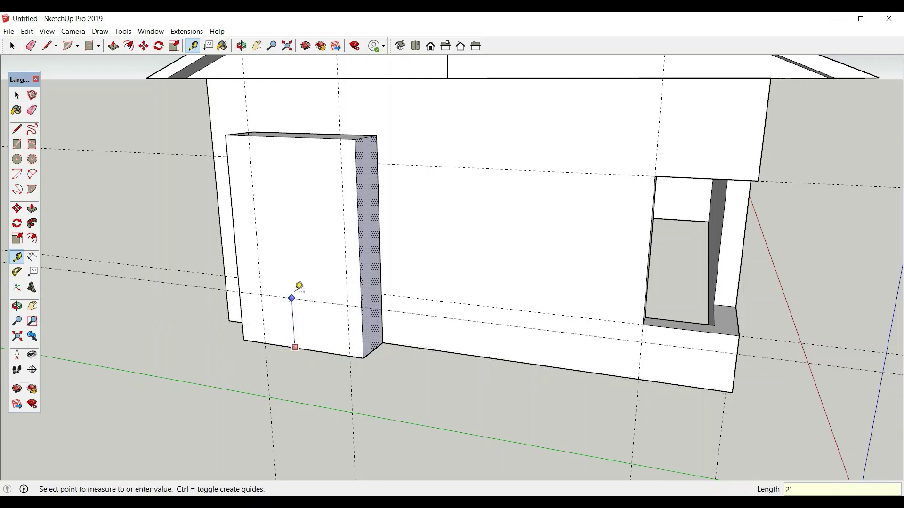
pyautogui.write("7'")
pyautogui.press('Return')
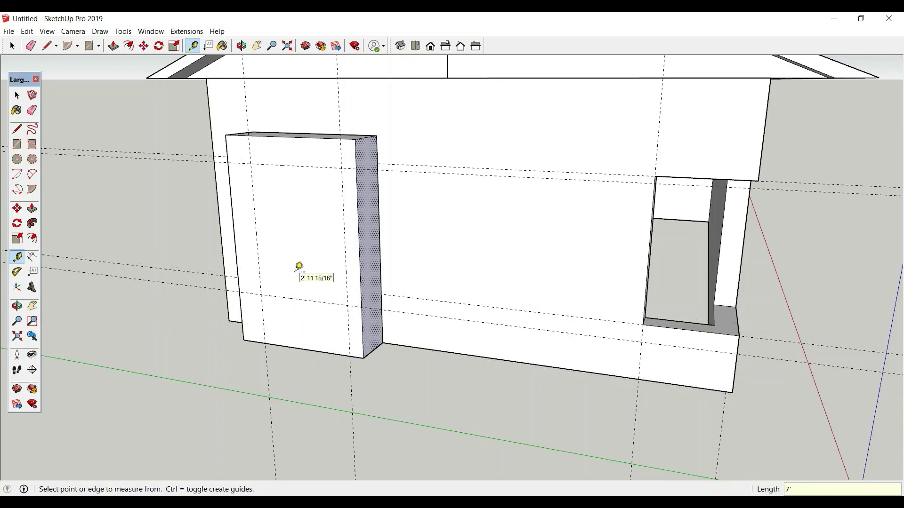
# Draw a rectangle of 5' by about 3' 3 9/16" between the four guides on the block's front face
pyautogui.moveTo(296, 271); pyautogui.dragTo(282, 311, button='middle')
pyautogui.click(17, 95)
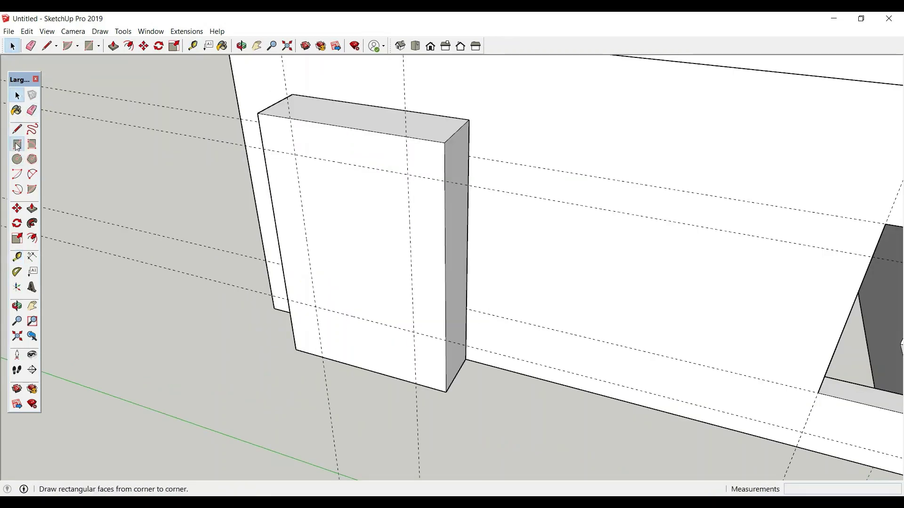
pyautogui.click(17, 145)
pyautogui.click(295, 155)
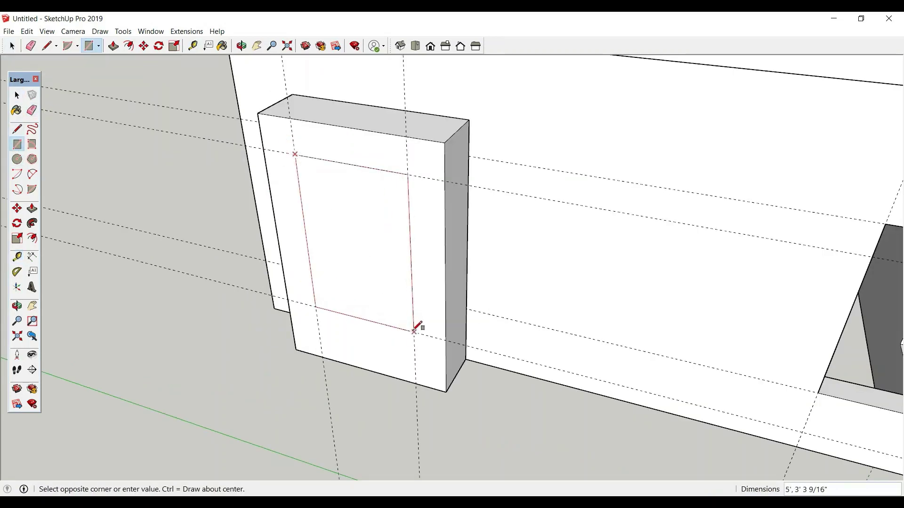
pyautogui.click(415, 332)
# Push/Pull the block's front rectangle inward by about 1' 4 13/16" to hollow out a window opening
pyautogui.click(113, 46)
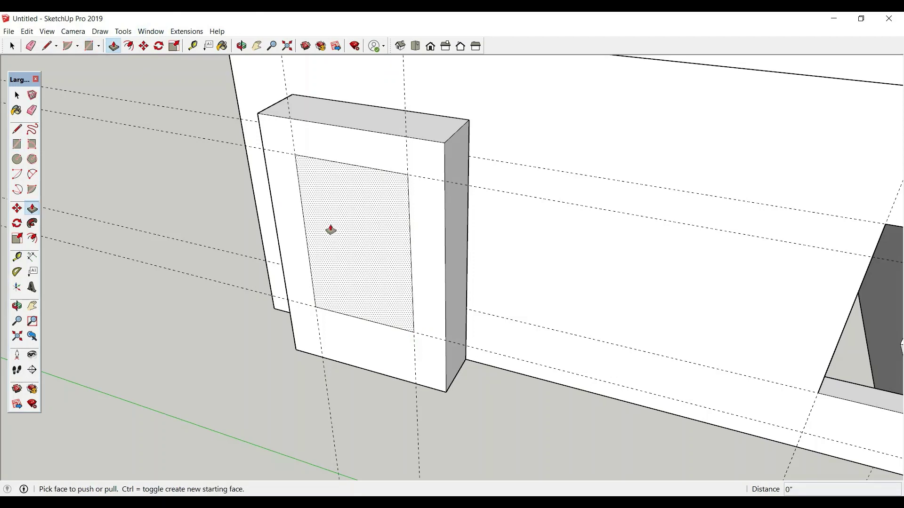
pyautogui.click(332, 231)
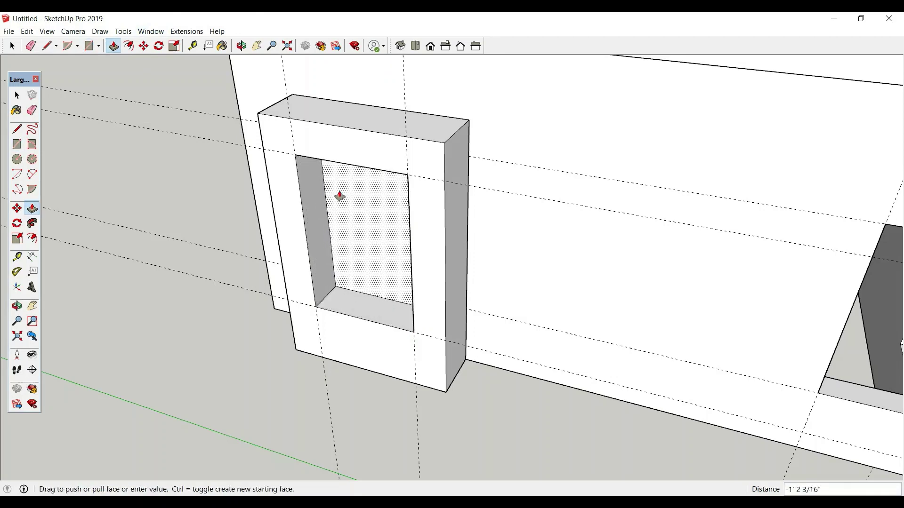
pyautogui.click(319, 158)
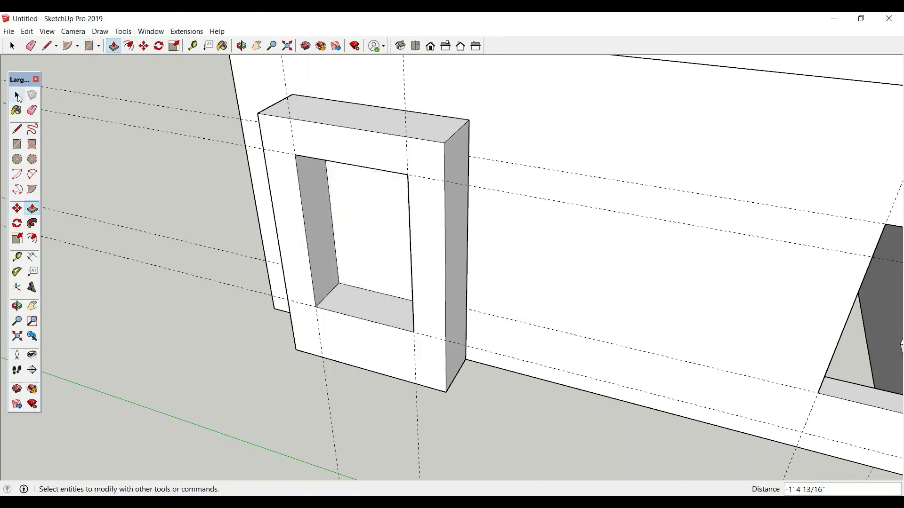
pyautogui.click(17, 95)
pyautogui.scroll(-8, 282, 266)
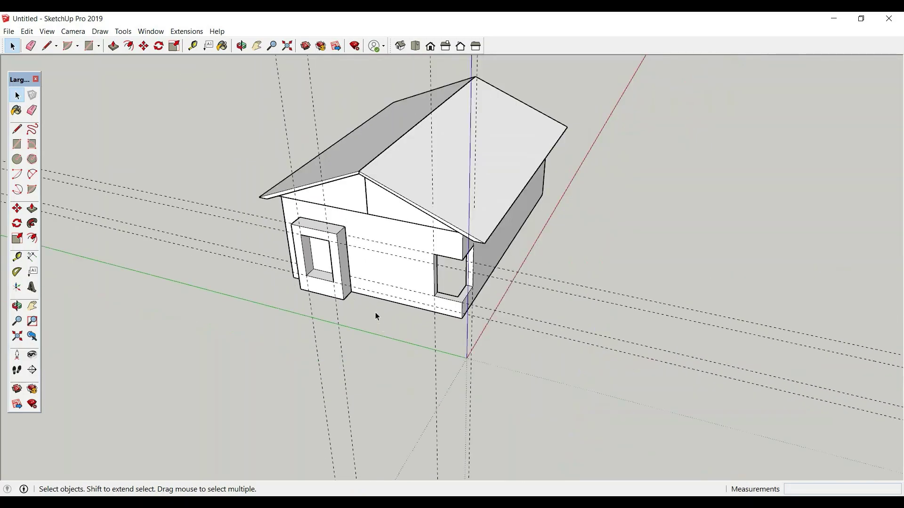
pyautogui.moveTo(375, 313); pyautogui.dragTo(360, 372, button='middle')
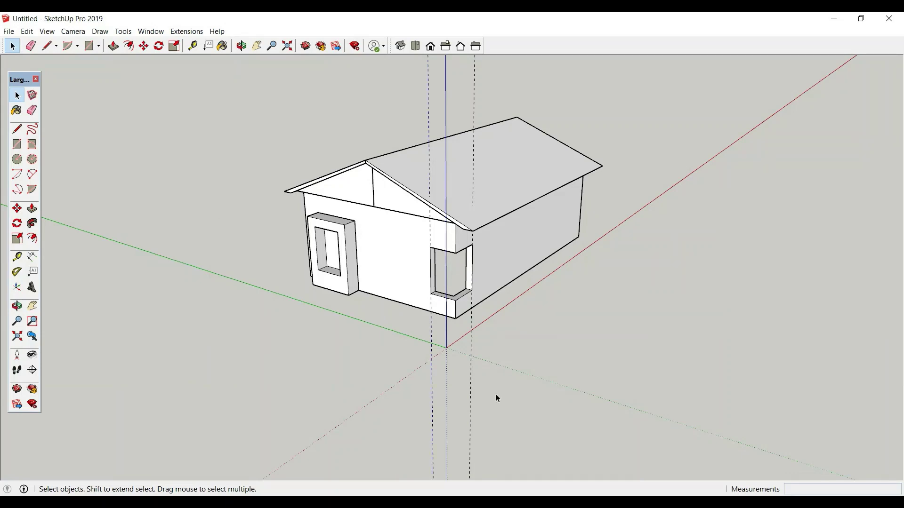
# Place a horizontal guide 7' above the bottom edge of the long side wall
pyautogui.moveTo(581, 334); pyautogui.dragTo(529, 263, button='middle')
pyautogui.scroll(3, 529, 264)
pyautogui.moveTo(579, 319); pyautogui.dragTo(579, 285, button='middle')
pyautogui.scroll(2, 579, 285)
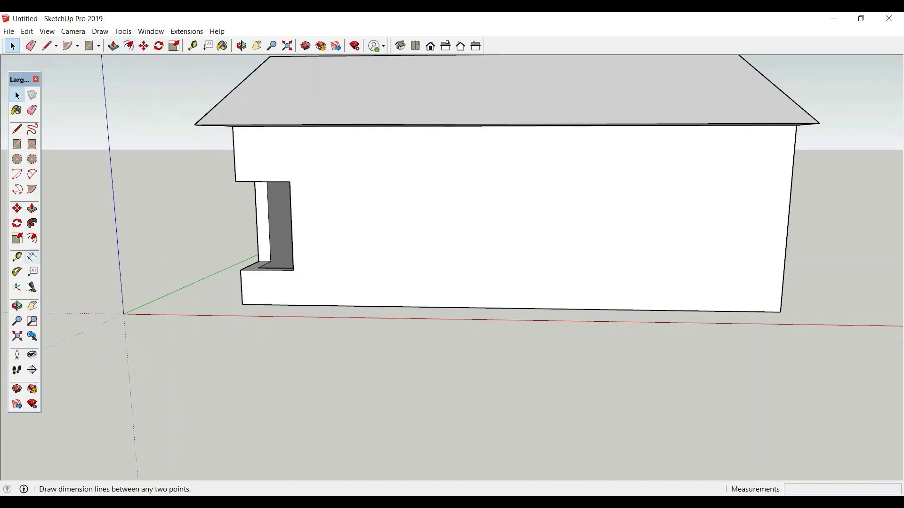
pyautogui.click(18, 258)
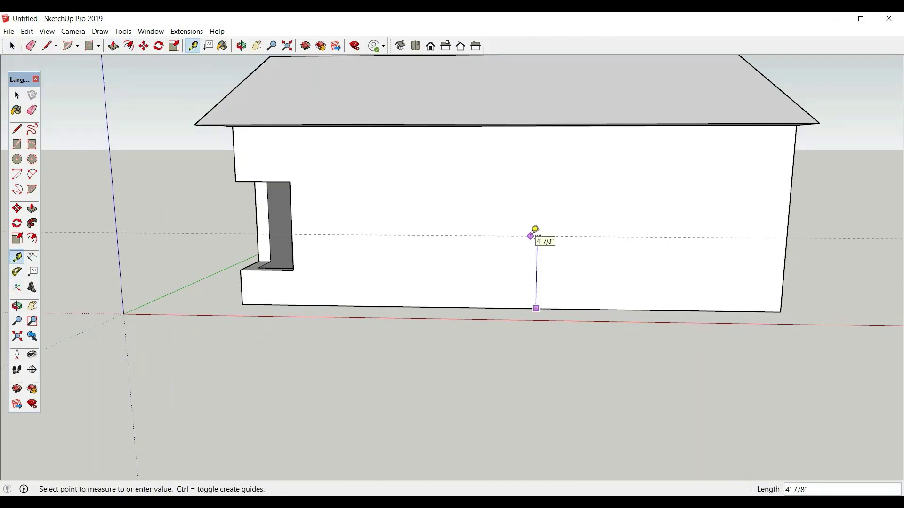
pyautogui.press('Return')
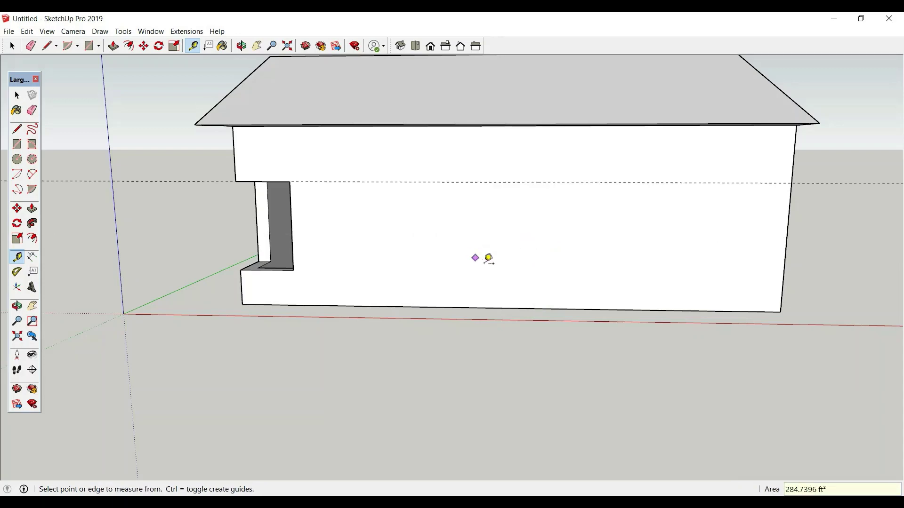
# Place two vertical guides 3' 6" apart near the middle of the side wall to mark a door
pyautogui.moveTo(483, 262); pyautogui.dragTo(521, 297, button='middle')
pyautogui.click(31, 207)
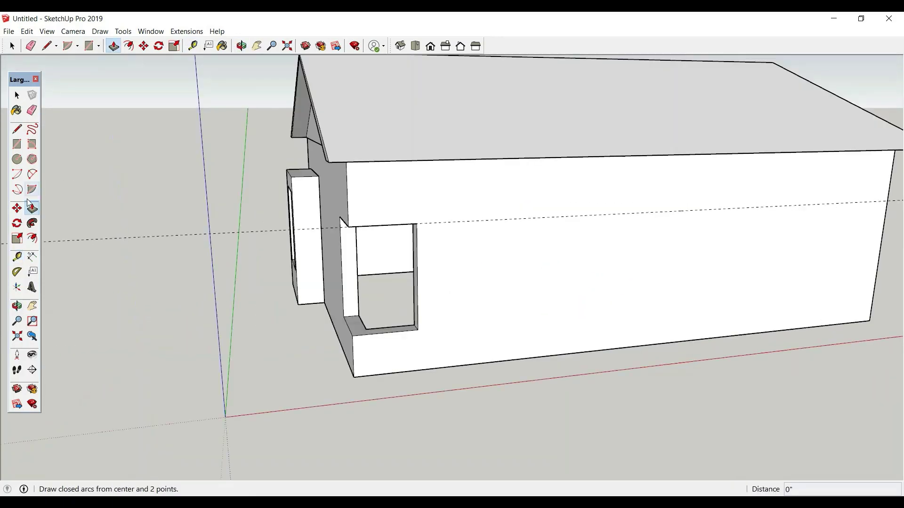
pyautogui.click(17, 257)
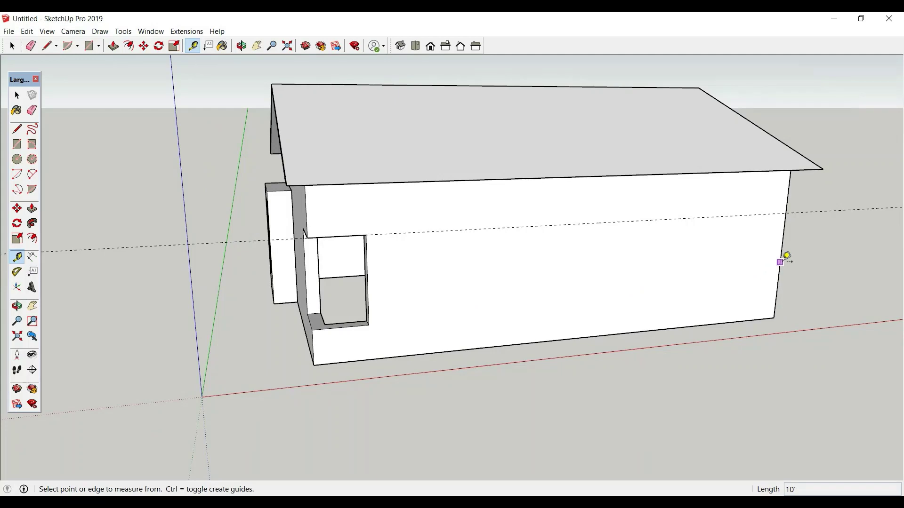
pyautogui.click(782, 261)
pyautogui.click(596, 270)
pyautogui.click(592, 277)
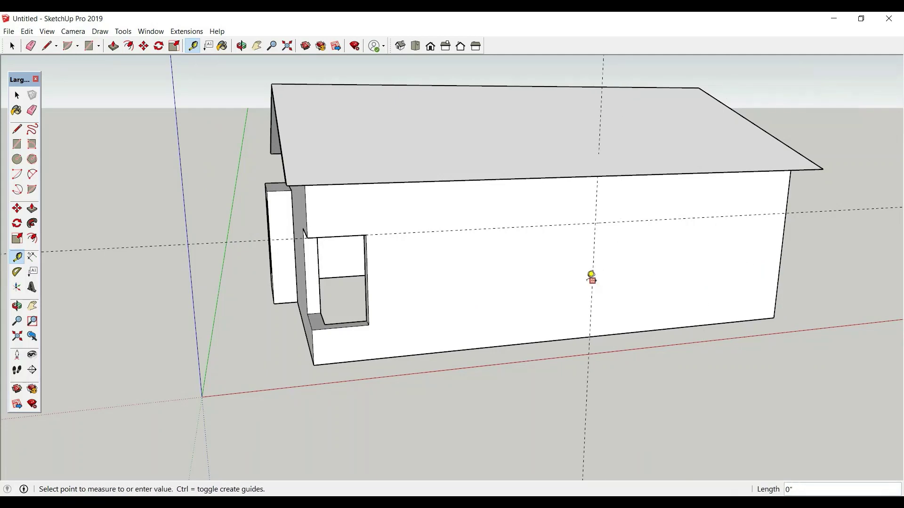
# Open the wall group and draw a 3' 6" by 7' door rectangle between the guides on the side wall
pyautogui.click(17, 95)
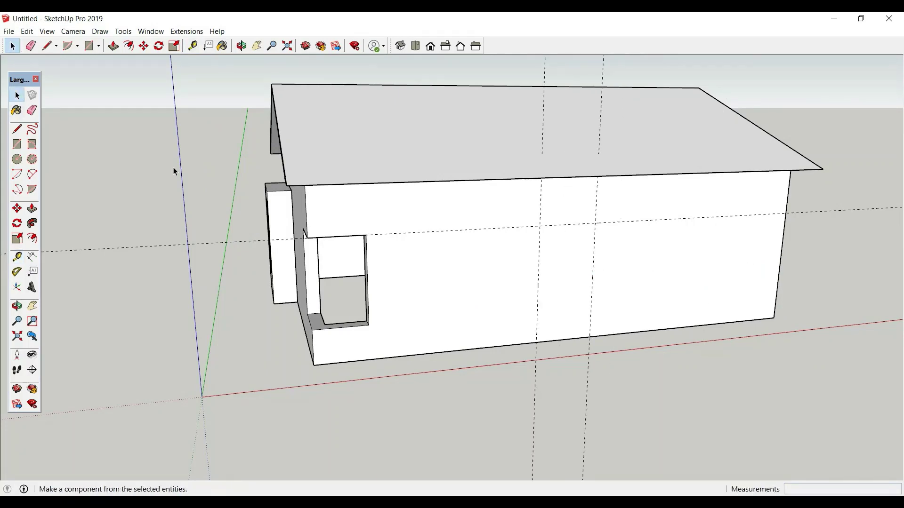
pyautogui.doubleClick(536, 294)
pyautogui.doubleClick(560, 289)
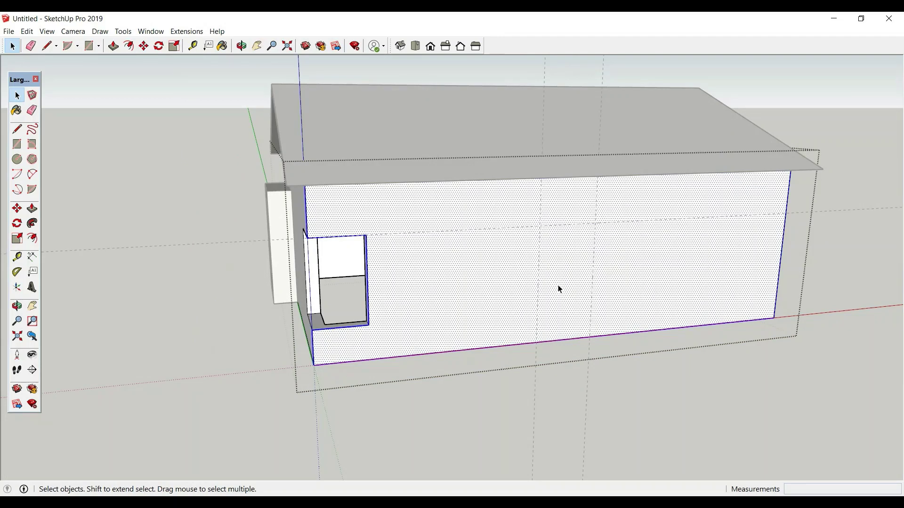
pyautogui.click(17, 144)
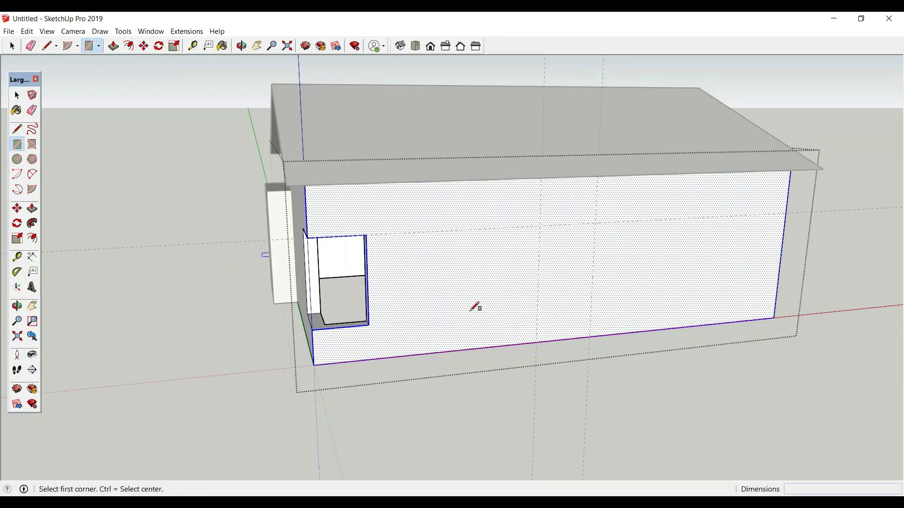
pyautogui.click(590, 336)
pyautogui.click(543, 225)
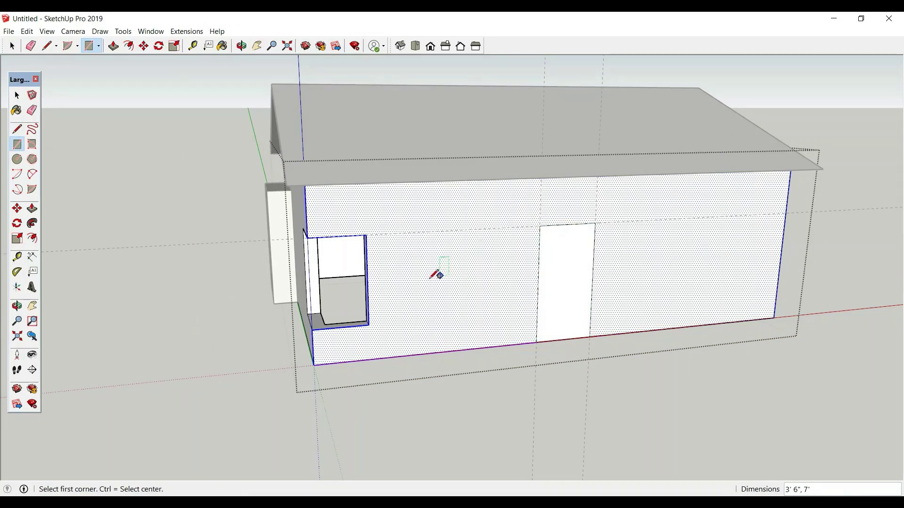
# Push/Pull the door rectangle inward through the full wall thickness to cut the doorway
pyautogui.moveTo(432, 272)
pyautogui.mouseDown(button='middle')
pyautogui.moveTo(452, 294)
pyautogui.moveTo(626, 348)
pyautogui.mouseUp(button='middle')
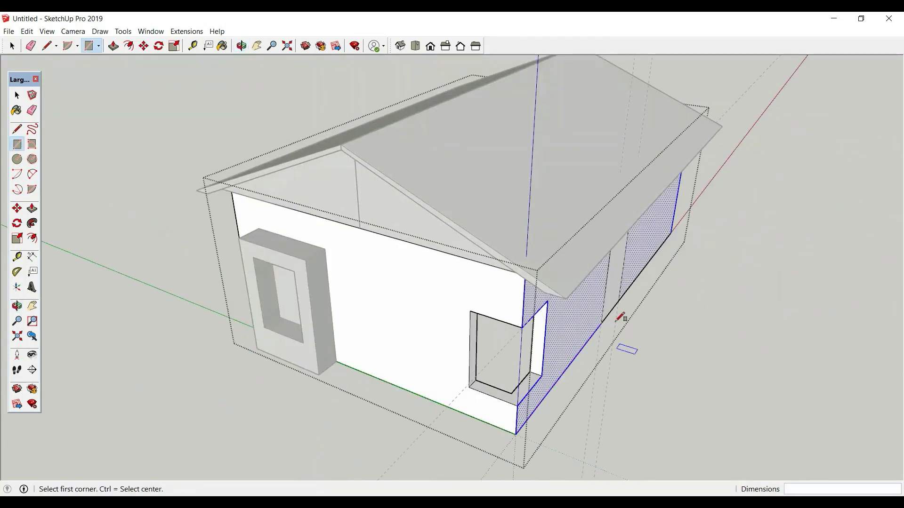
pyautogui.click(113, 46)
pyautogui.click(113, 45)
pyautogui.moveTo(602, 306)
pyautogui.mouseDown(button='middle')
pyautogui.moveTo(571, 276)
pyautogui.moveTo(594, 290)
pyautogui.mouseUp(button='middle')
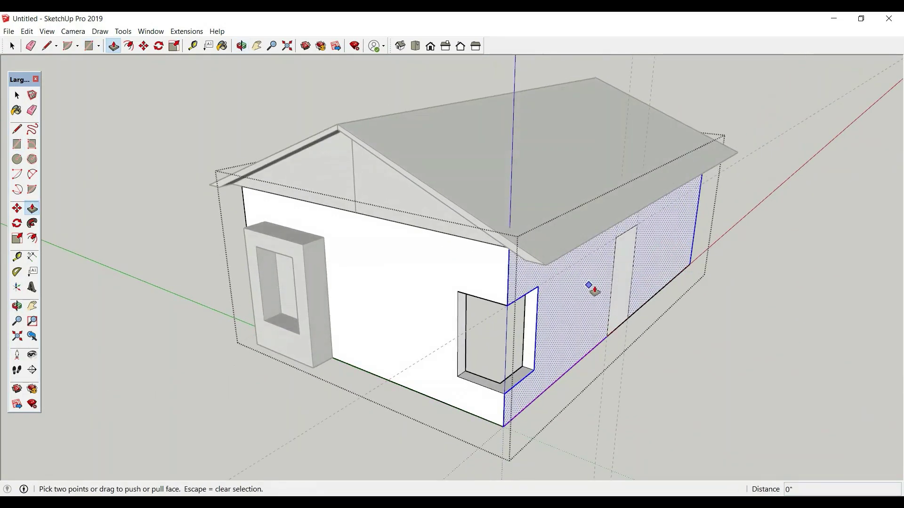
pyautogui.click(615, 297)
pyautogui.click(551, 308)
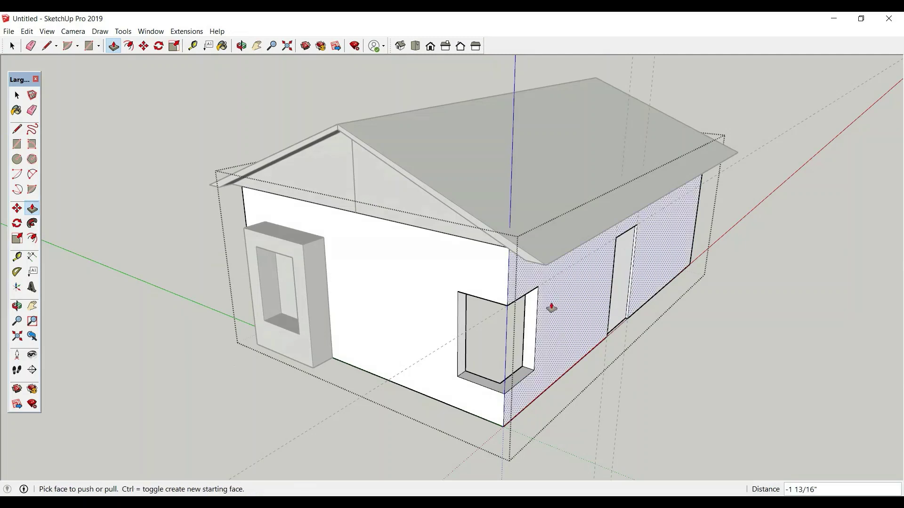
pyautogui.click(614, 312)
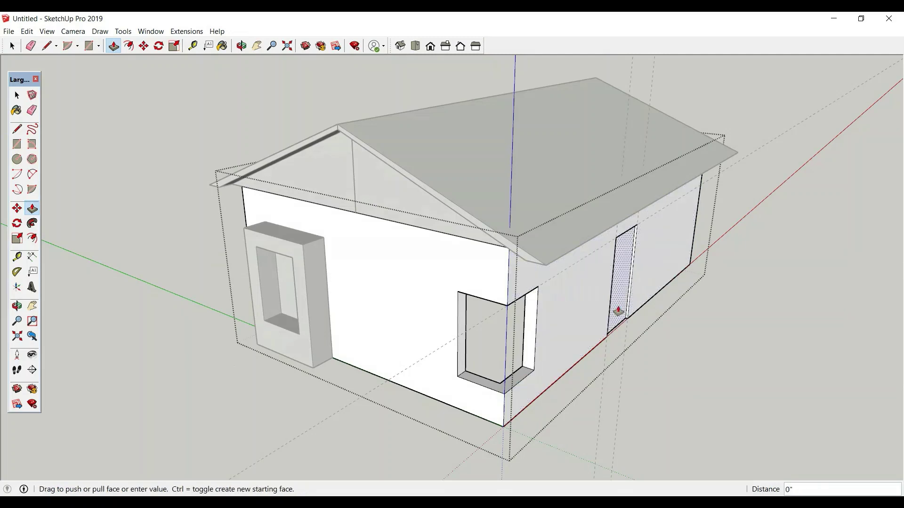
pyautogui.click(524, 320)
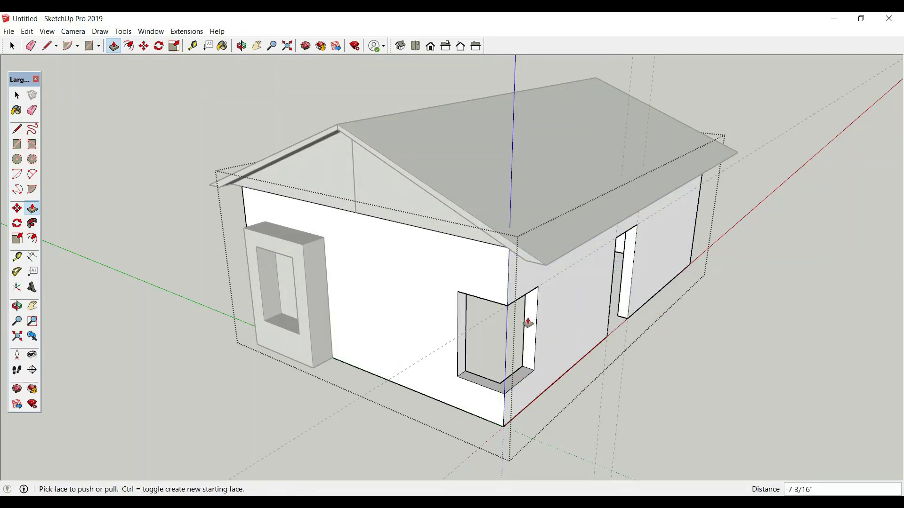
# Add a horizontal guide at the corner window's sill and draw a rectangle about 5' 4 1/2" by 5' between that window and the door
pyautogui.moveTo(524, 320); pyautogui.dragTo(321, 210, button='middle')
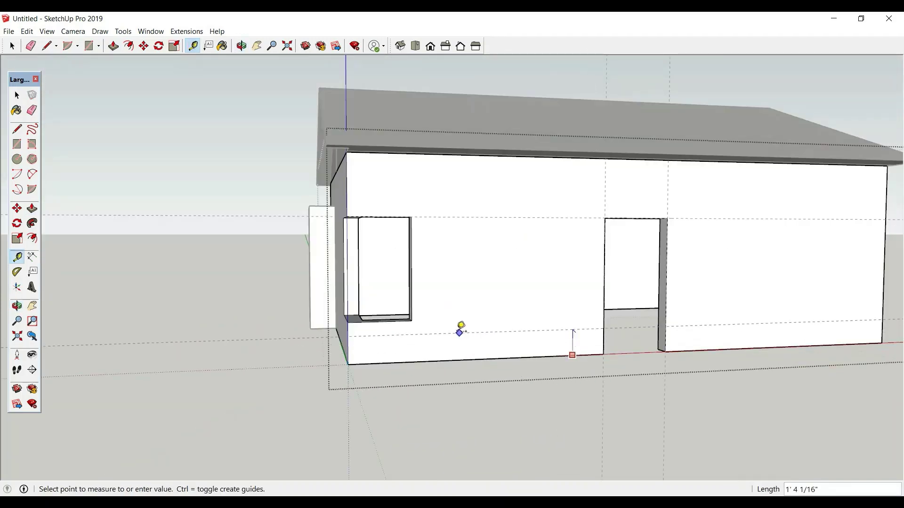
pyautogui.click(412, 321)
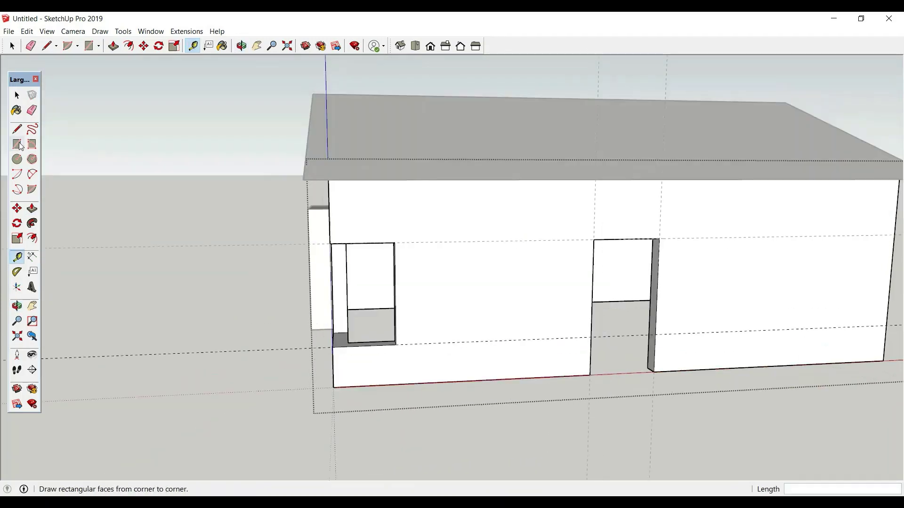
pyautogui.click(18, 144)
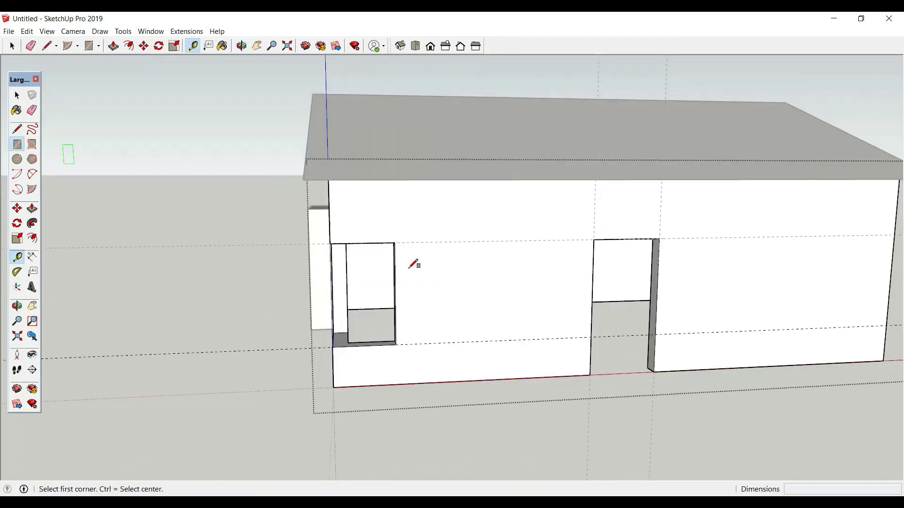
pyautogui.click(454, 242)
pyautogui.click(560, 339)
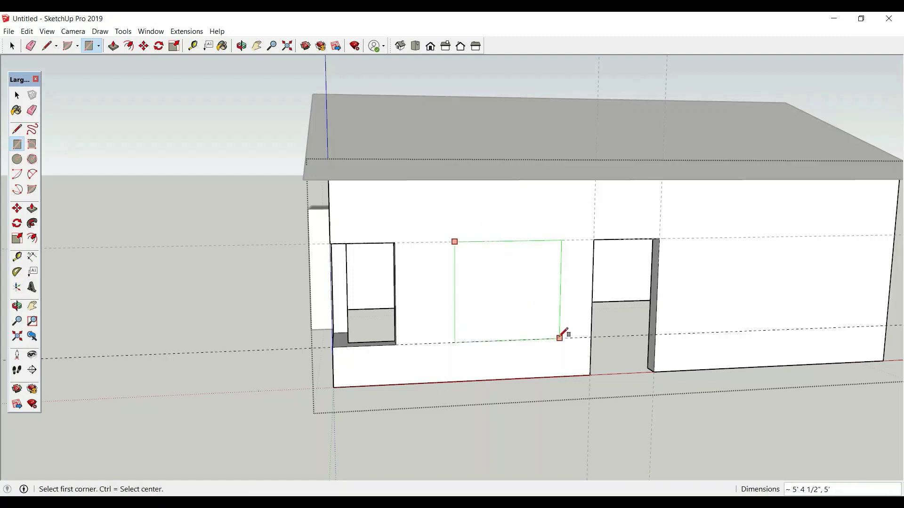
# Draw a second 5' high window rectangle between the horizontal guides on the other side of the doorway
pyautogui.click(692, 239)
pyautogui.click(756, 331)
pyautogui.moveTo(759, 321); pyautogui.dragTo(175, 131, button='middle')
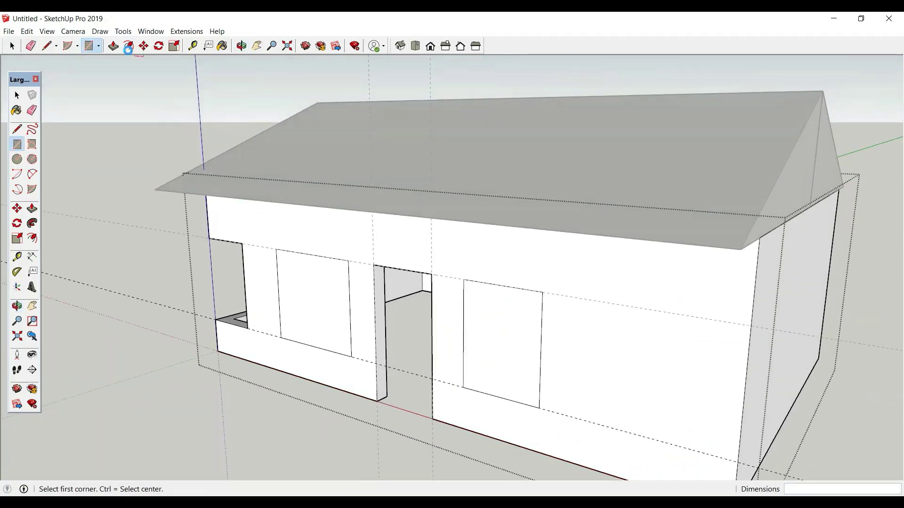
# Push/Pull the window rectangle between the corner window and the door 9" inward to cut the opening
pyautogui.click(113, 45)
pyautogui.scroll(3, 292, 298)
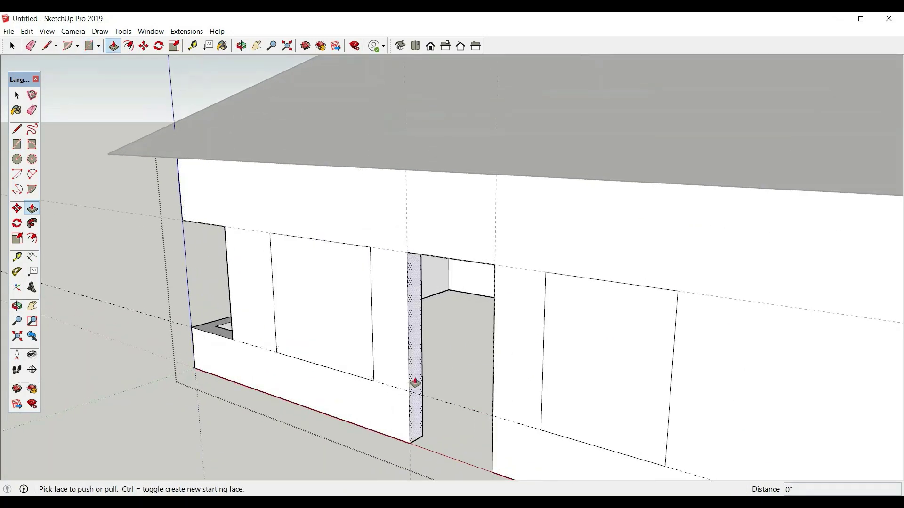
pyautogui.scroll(2, 324, 371)
pyautogui.moveTo(324, 371); pyautogui.dragTo(425, 344)
pyautogui.click(424, 343)
pyautogui.scroll(-3, 285, 319)
pyautogui.moveTo(405, 316); pyautogui.dragTo(662, 317, button='middle')
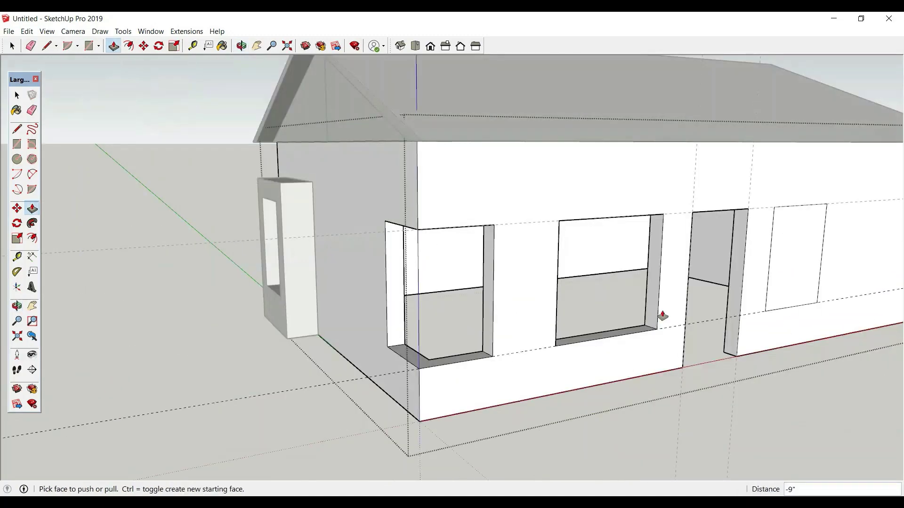
# Push/Pull the window rectangle on the far side of the doorway 9" inward to cut its opening
pyautogui.scroll(2, 796, 291)
pyautogui.moveTo(771, 295); pyautogui.dragTo(709, 266)
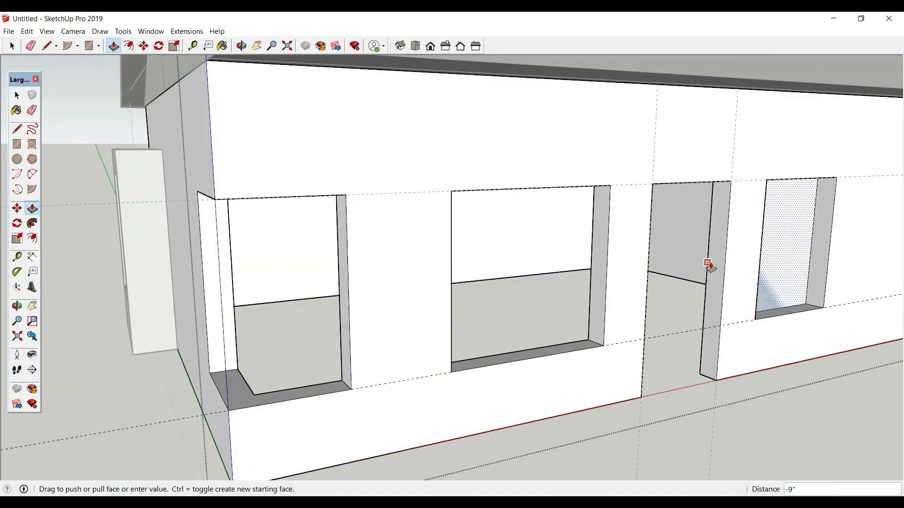
pyautogui.click(709, 266)
pyautogui.scroll(-6, 545, 282)
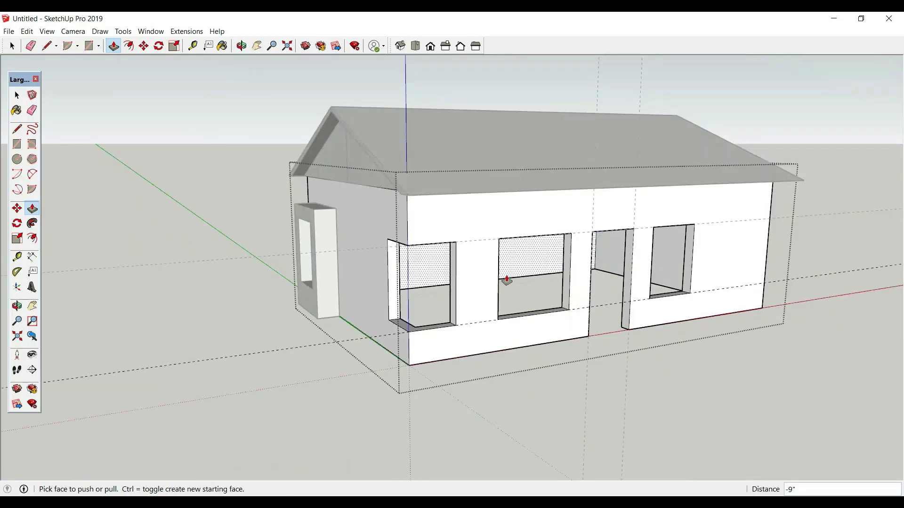
pyautogui.moveTo(551, 276); pyautogui.dragTo(591, 299, button='middle')
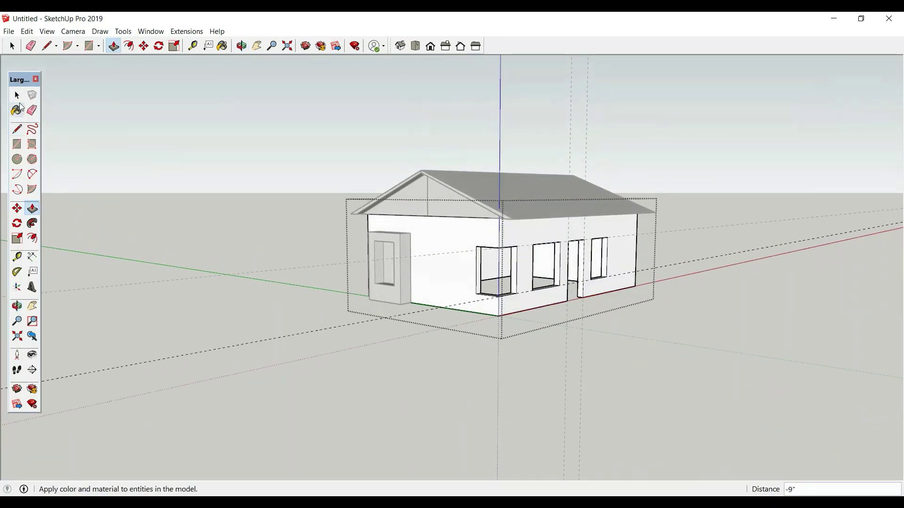
# Leave the wall group and remove the vertical guides at the doorway
pyautogui.click(17, 95)
pyautogui.click(253, 130)
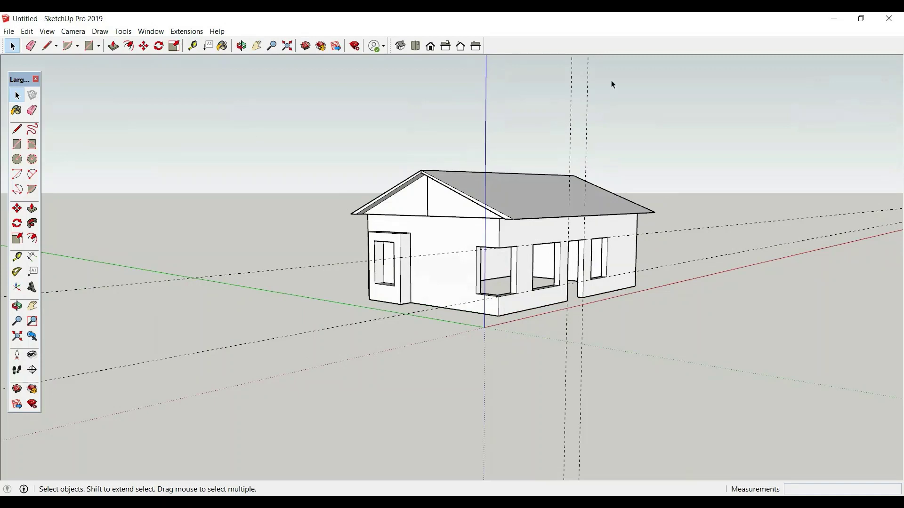
pyautogui.moveTo(611, 80); pyautogui.dragTo(555, 88)
# Push/Pull the far jamb of the window beyond the door to match the other side window's size
pyautogui.moveTo(720, 297); pyautogui.dragTo(721, 296)
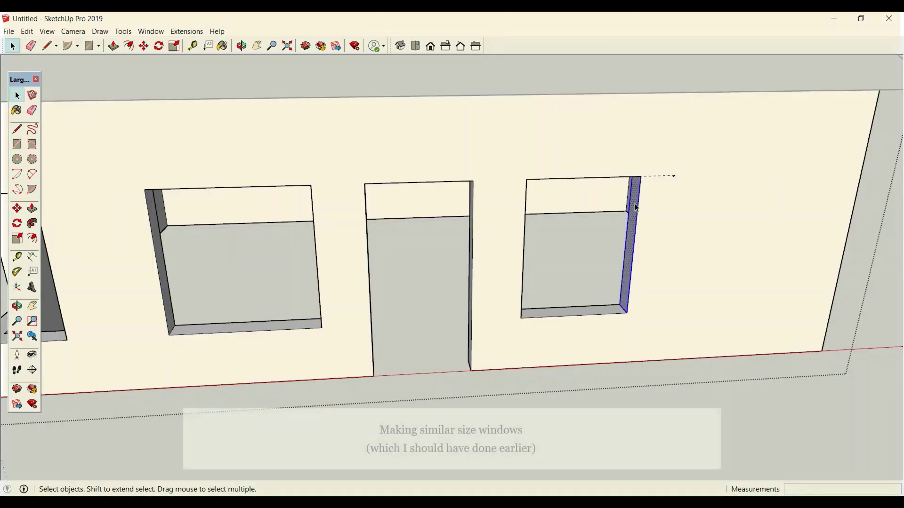
pyautogui.click(116, 49)
pyautogui.click(632, 200)
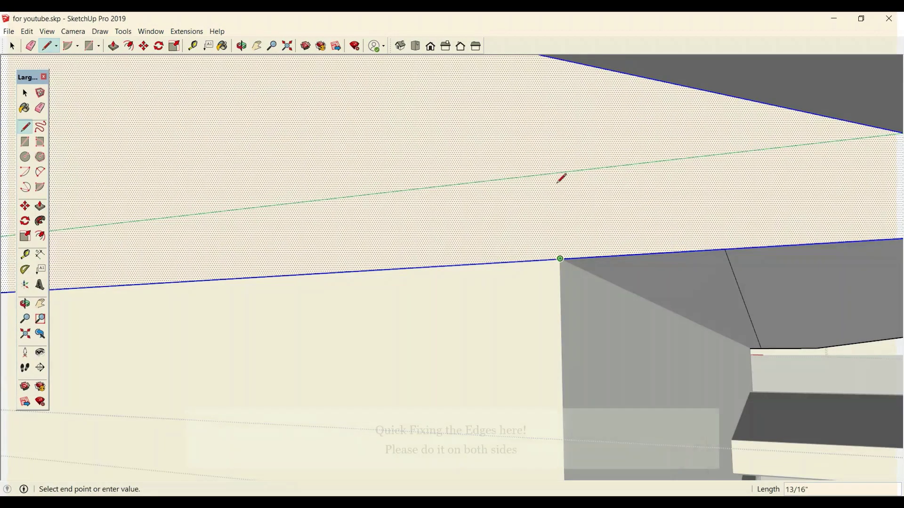
# Draw a line about 7 3/8" long across the roof's end face at the wall corner and Push/Pull the eave section back about 30' 1"
pyautogui.click(557, 56)
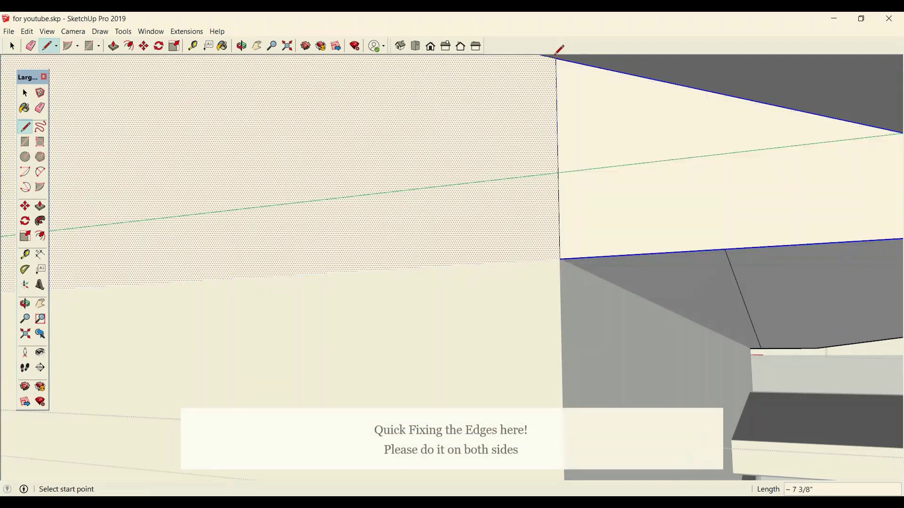
pyautogui.click(113, 46)
pyautogui.click(606, 238)
pyautogui.scroll(-6, 737, 336)
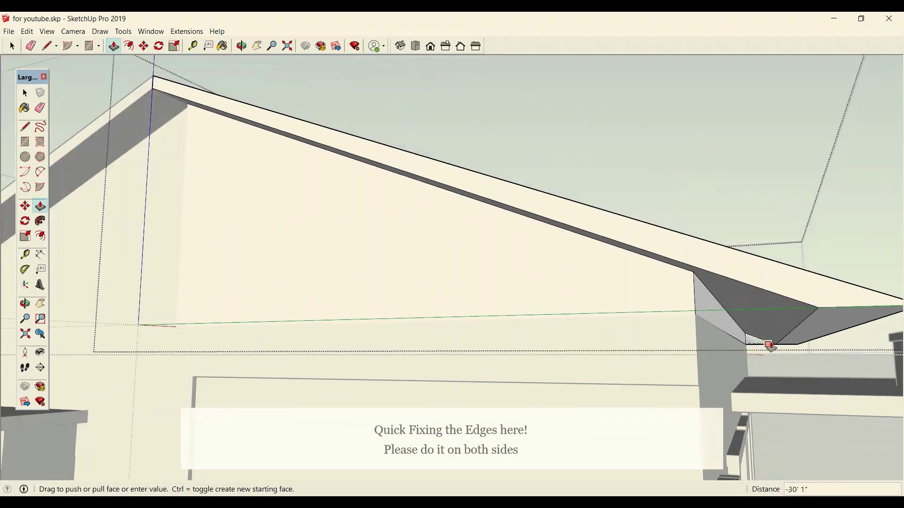
pyautogui.click(777, 348)
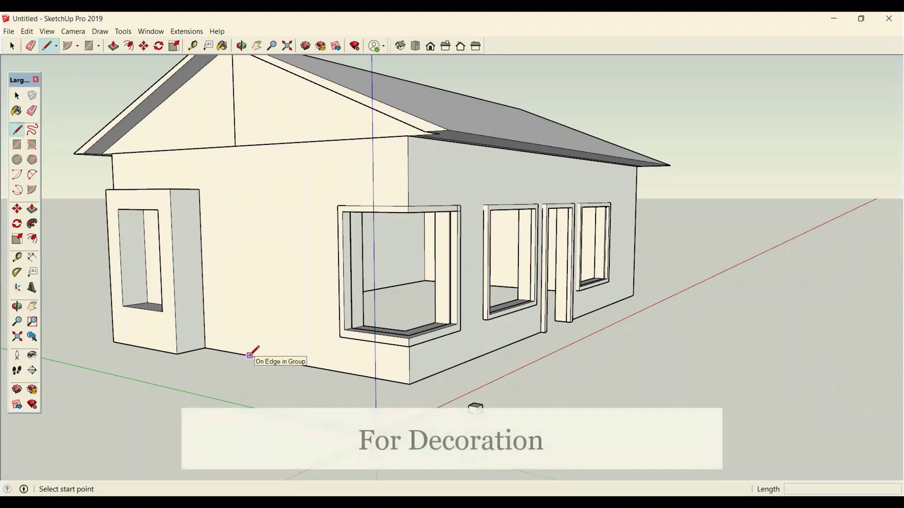
# Draw a decorative outline over the closed wall group, up the gable-end wall from its base, across to the corner and onto the side wall
pyautogui.click(250, 357)
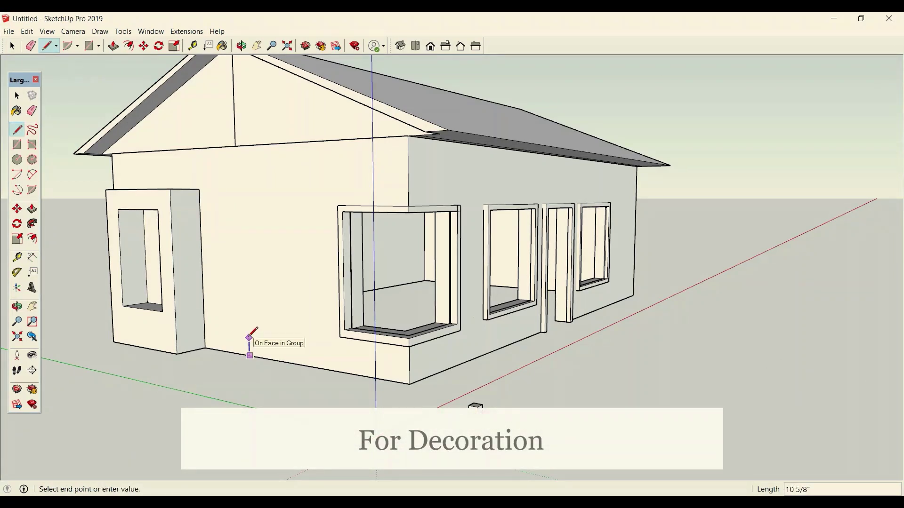
pyautogui.click(244, 167)
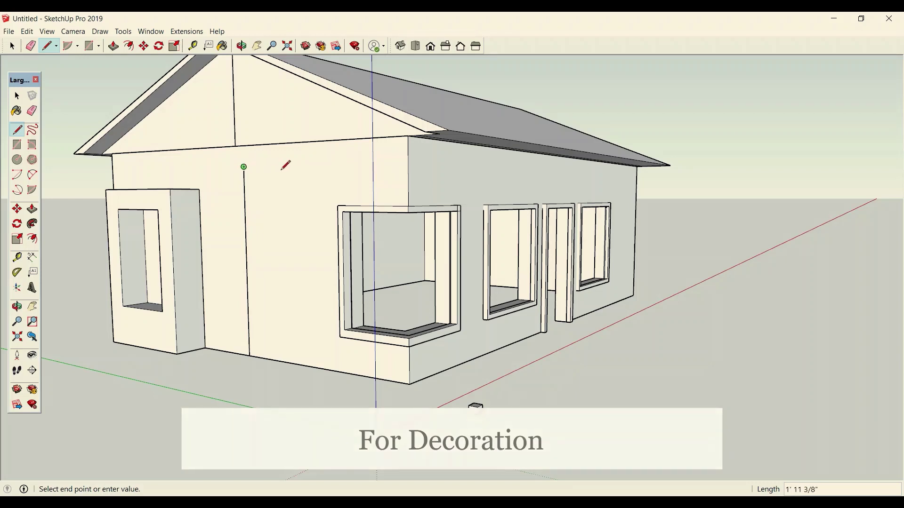
pyautogui.press('Right')
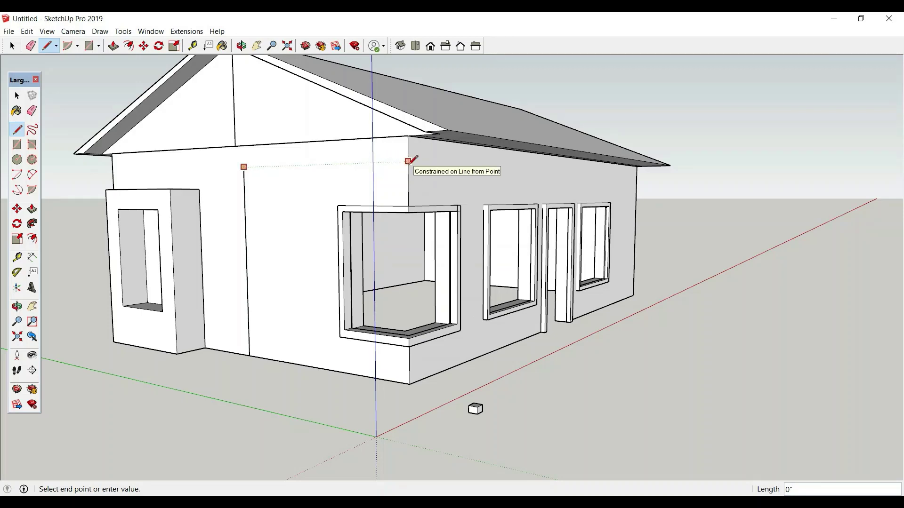
pyautogui.press('Right')
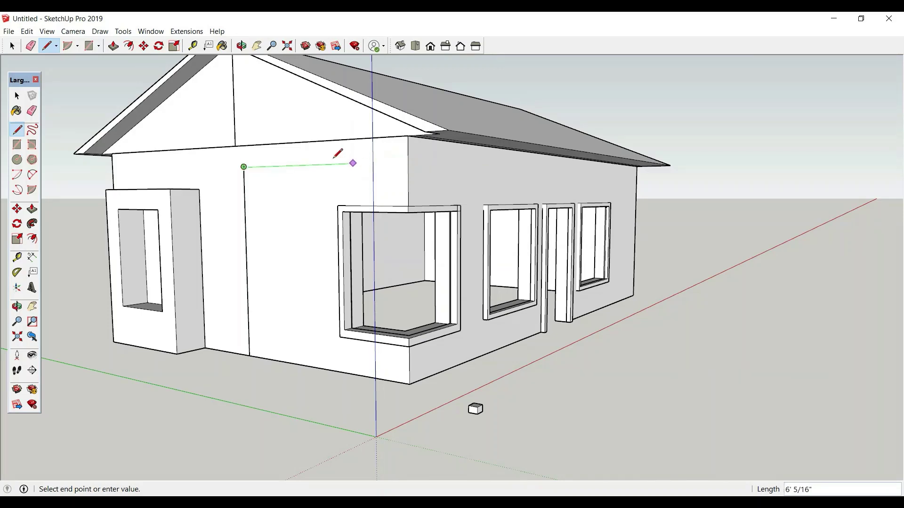
pyautogui.click(408, 161)
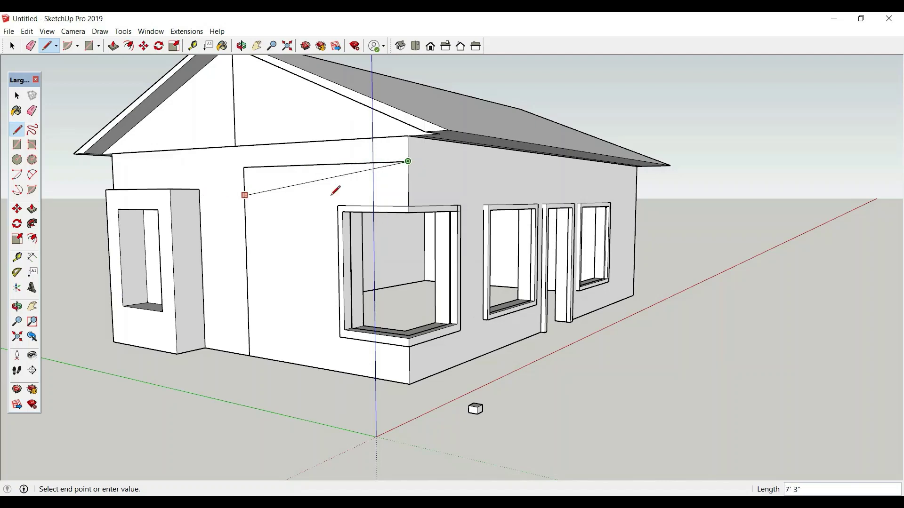
pyautogui.click(471, 166)
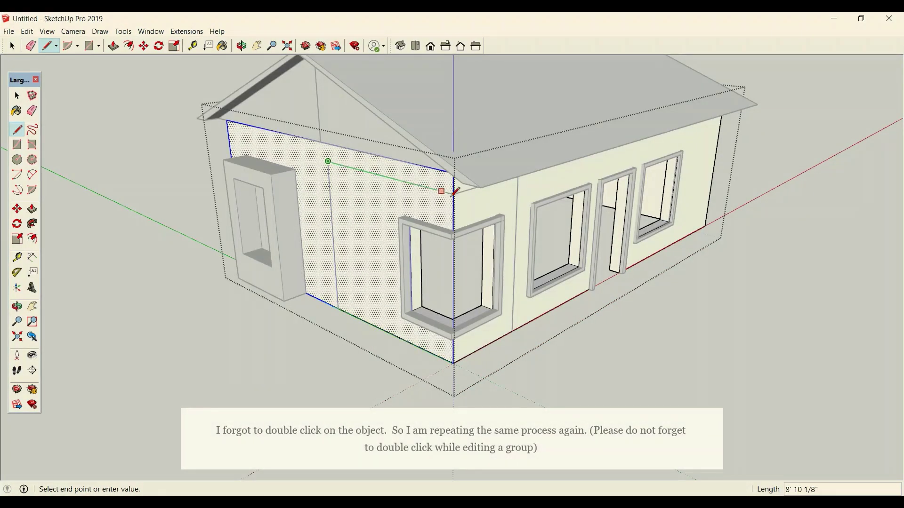
# Inside the wall group, draw the decorative outline across to the corner, about 4' 10 1/8" along the side wall and down to its base
pyautogui.click(454, 193)
pyautogui.moveTo(486, 206); pyautogui.dragTo(468, 146, button='middle')
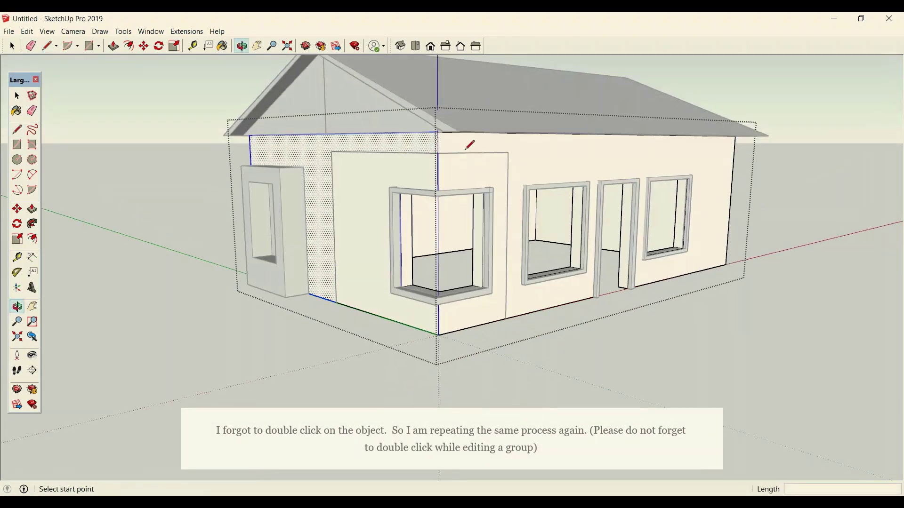
pyautogui.click(509, 151)
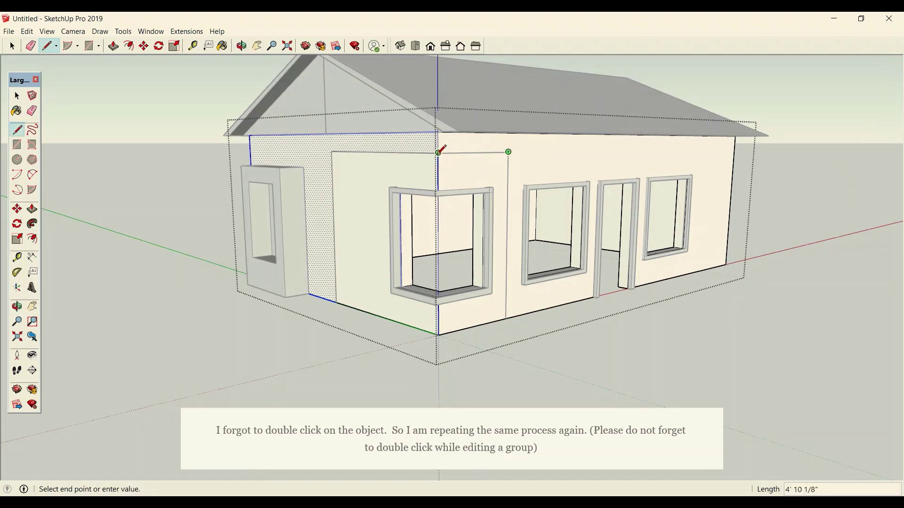
pyautogui.click(509, 151)
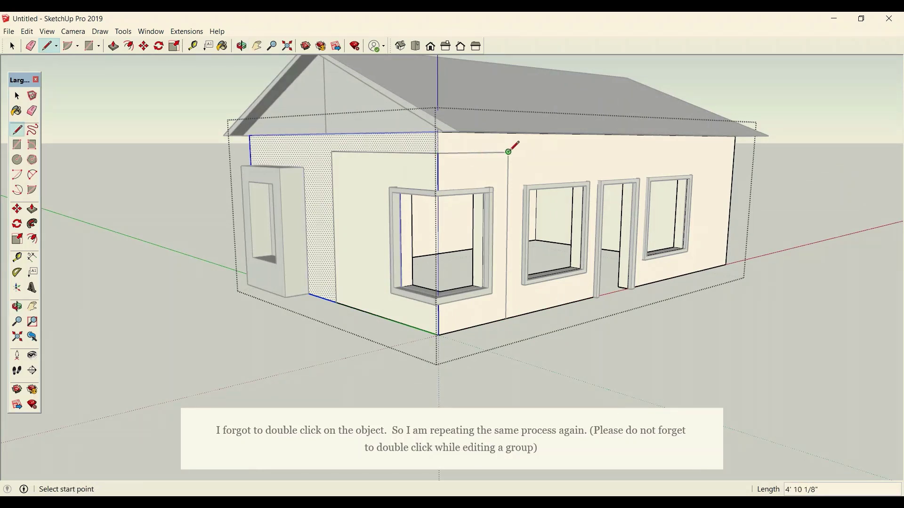
pyautogui.click(506, 319)
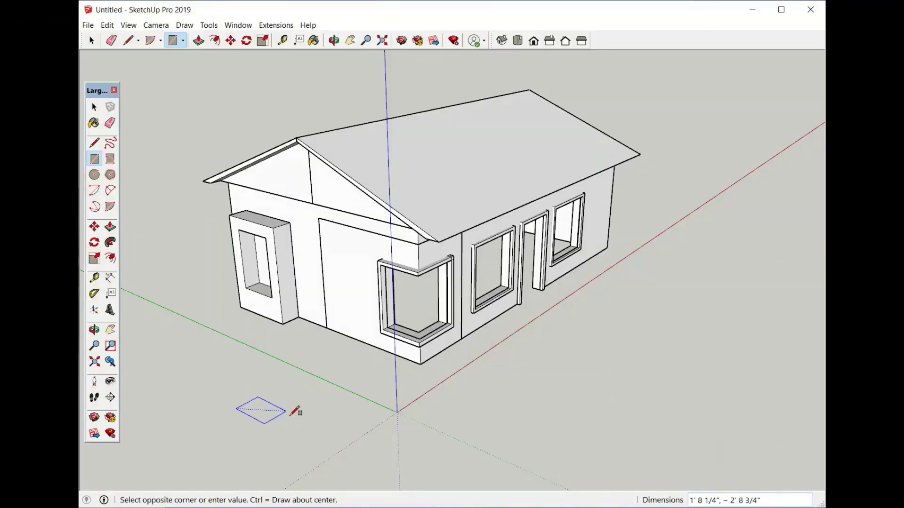
# Draw a rectangle about 1' 4" by 3' 10 1/2" on the ground before the house and Push/Pull it up 3"
pyautogui.click(294, 418)
pyautogui.press('p')
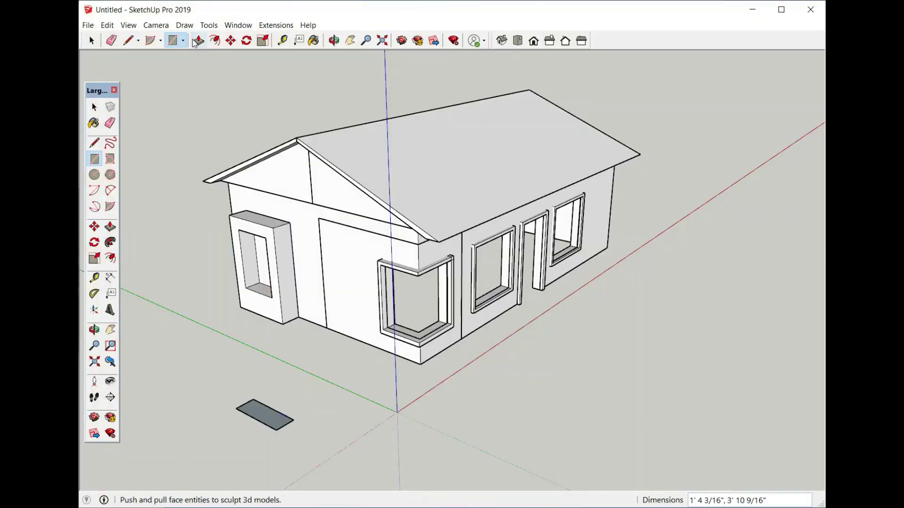
pyautogui.moveTo(264, 416); pyautogui.dragTo(263, 407)
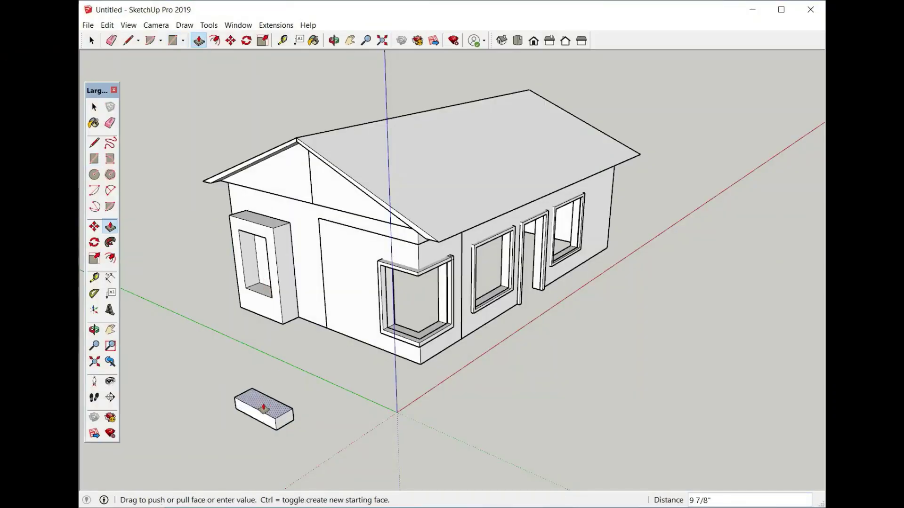
pyautogui.press('Return')
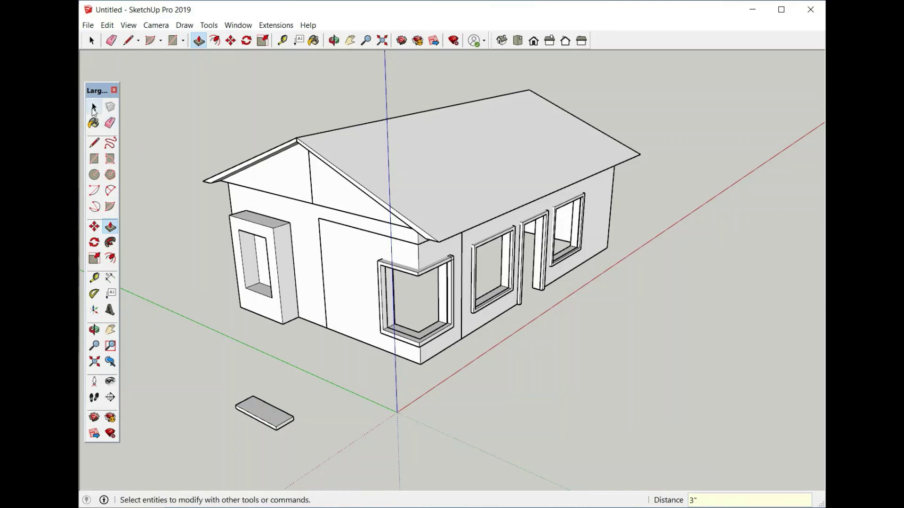
# Select the whole 3" slab and make it a group
pyautogui.click(94, 107)
pyautogui.tripleClick(278, 424)
pyautogui.rightClick(278, 422)
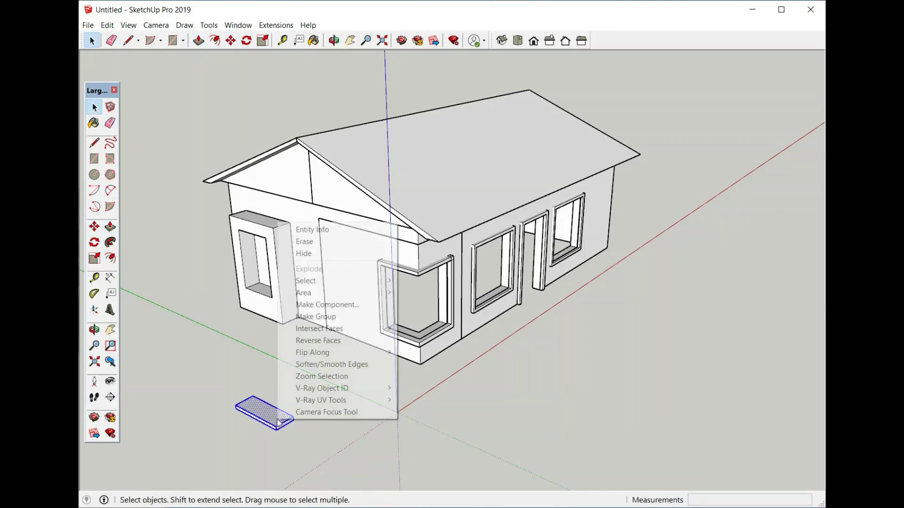
pyautogui.click(325, 322)
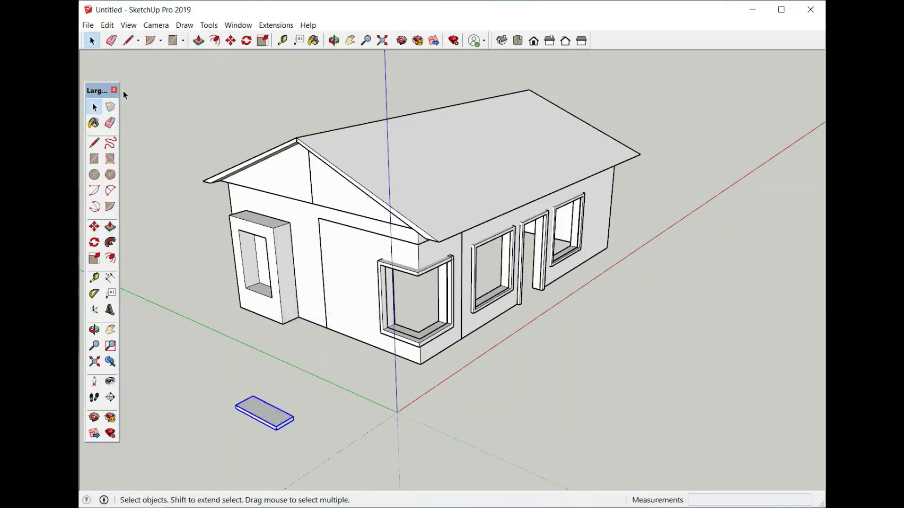
# Move the slab by its bottom corner onto the top corner of the projecting window block
pyautogui.click(200, 41)
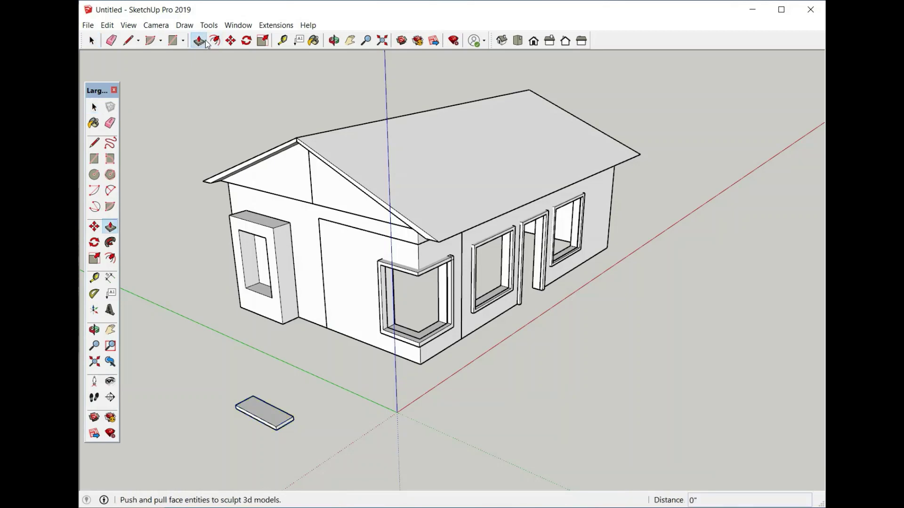
pyautogui.click(230, 40)
pyautogui.scroll(3, 235, 409)
pyautogui.scroll(2, 235, 410)
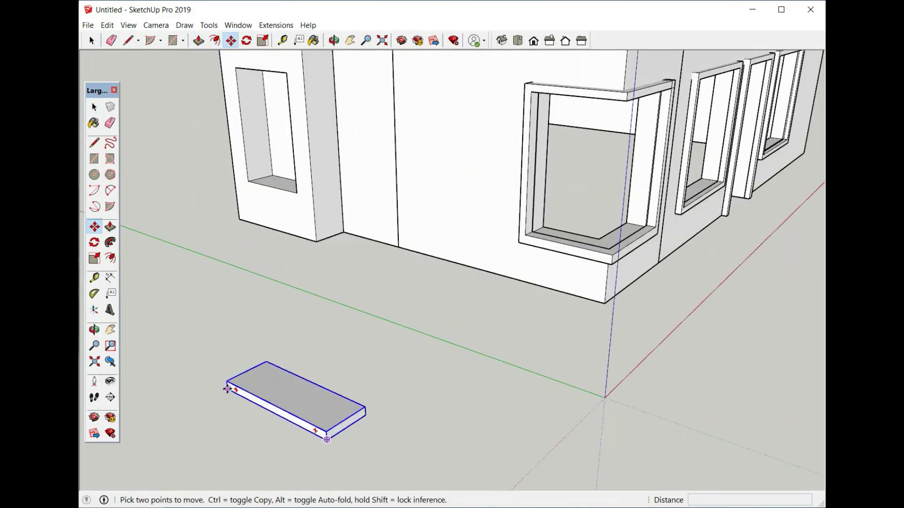
pyautogui.click(365, 416)
pyautogui.scroll(-4, 383, 453)
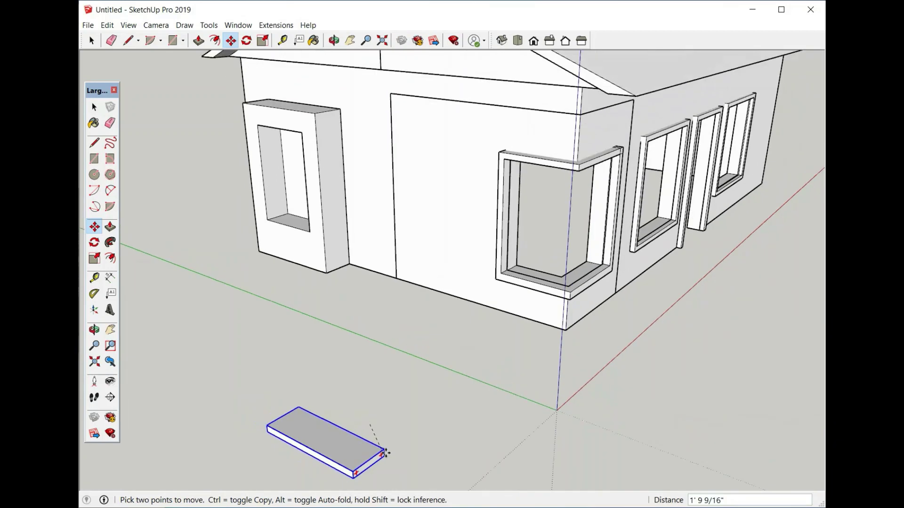
pyautogui.scroll(3, 347, 152)
pyautogui.click(348, 151)
# Scale the slab lengthwise so that it spans the full top of the window block
pyautogui.moveTo(283, 188); pyautogui.dragTo(386, 236, button='middle')
pyautogui.scroll(4, 302, 198)
pyautogui.press('s')
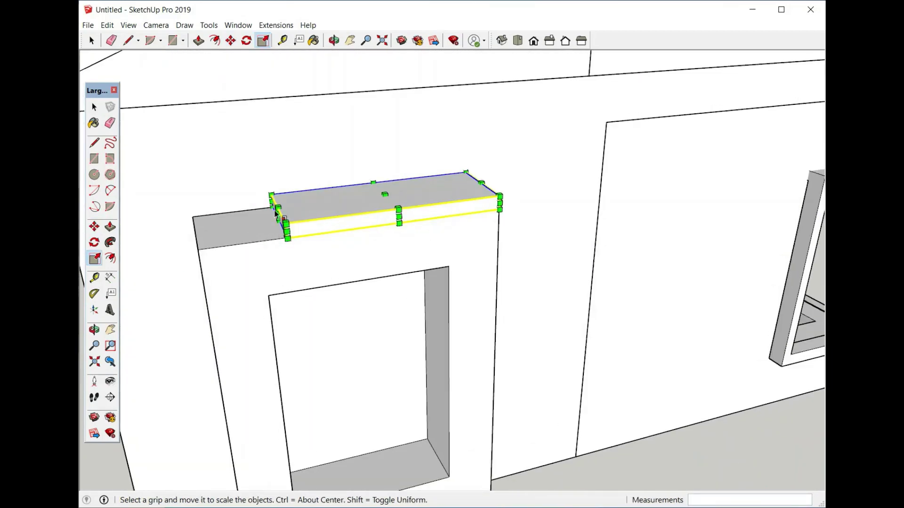
pyautogui.moveTo(278, 215); pyautogui.dragTo(191, 224)
pyautogui.moveTo(359, 221); pyautogui.dragTo(366, 227)
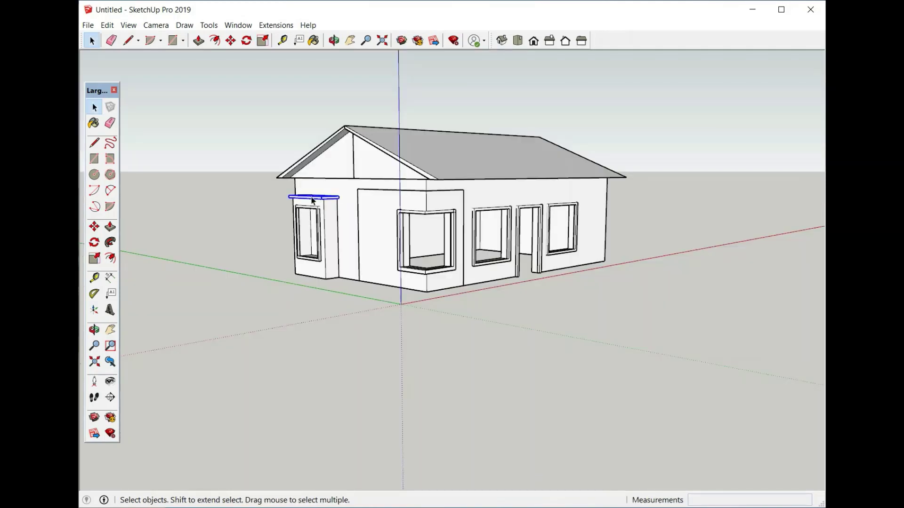
# Paste a copy of the slab on the ground beside the house and rotate it 90 degrees
pyautogui.hotkey('ctrl', 'v')
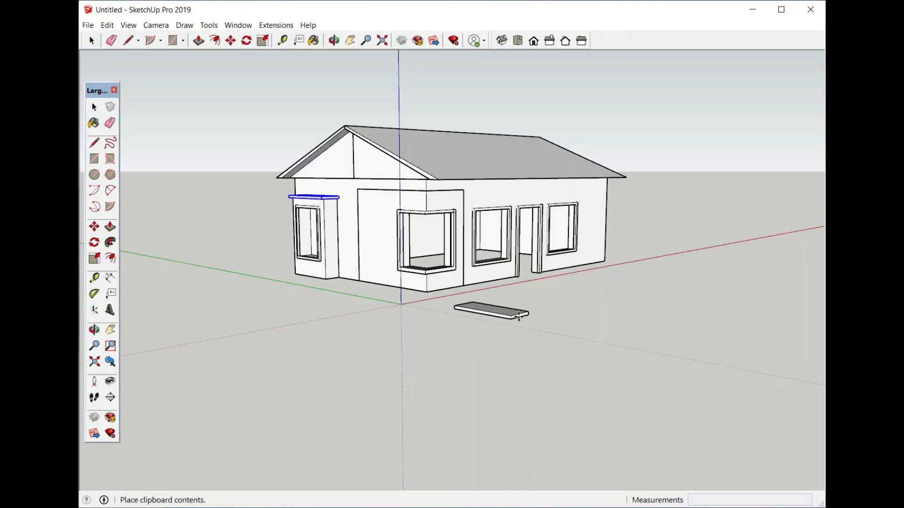
pyautogui.click(538, 313)
pyautogui.click(247, 41)
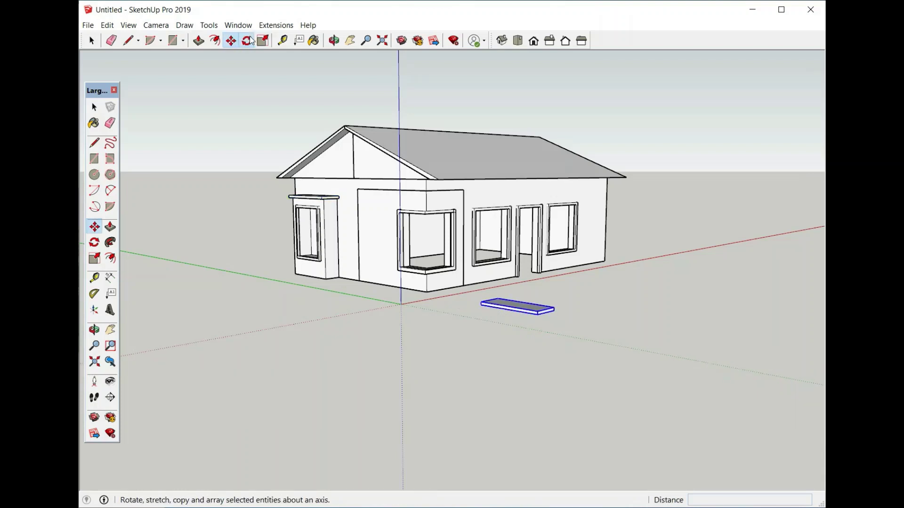
pyautogui.click(627, 294)
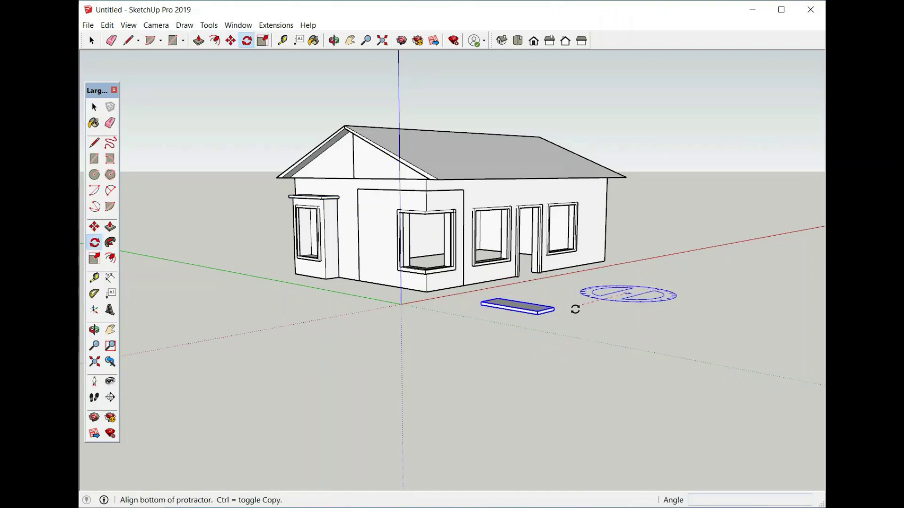
pyautogui.click(573, 310)
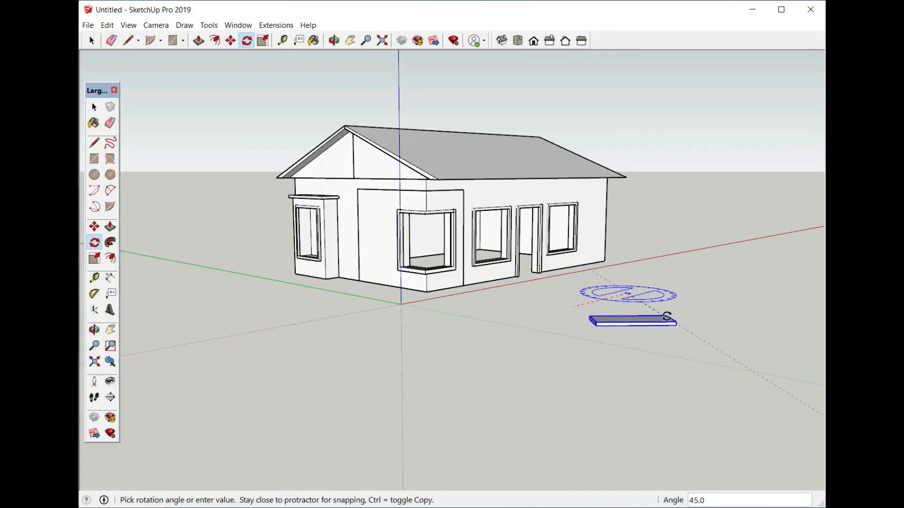
pyautogui.click(686, 304)
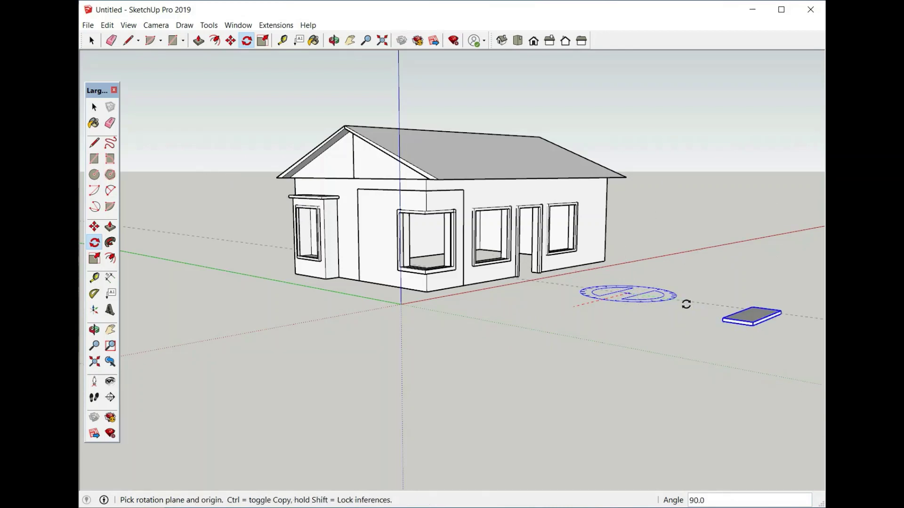
# Move the copied slab by its corner onto the side wall, directly above the door
pyautogui.click(230, 41)
pyautogui.scroll(3, 754, 320)
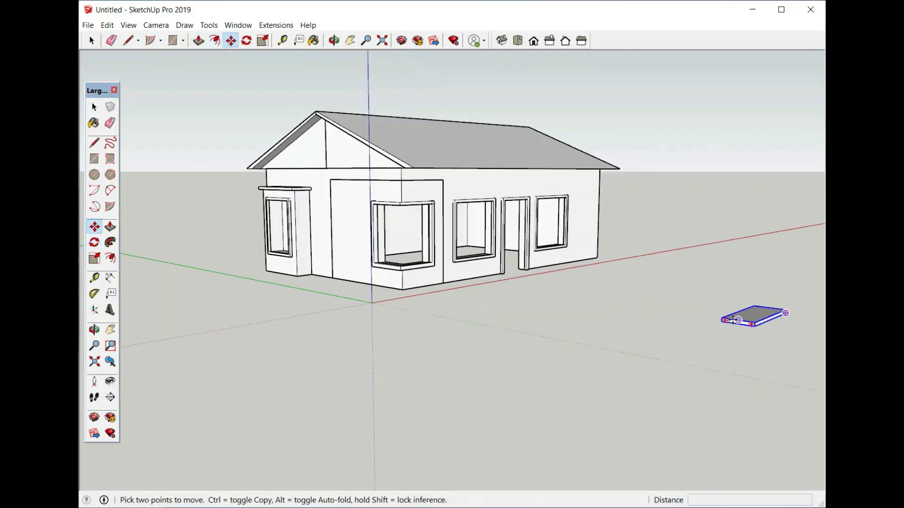
pyautogui.click(719, 317)
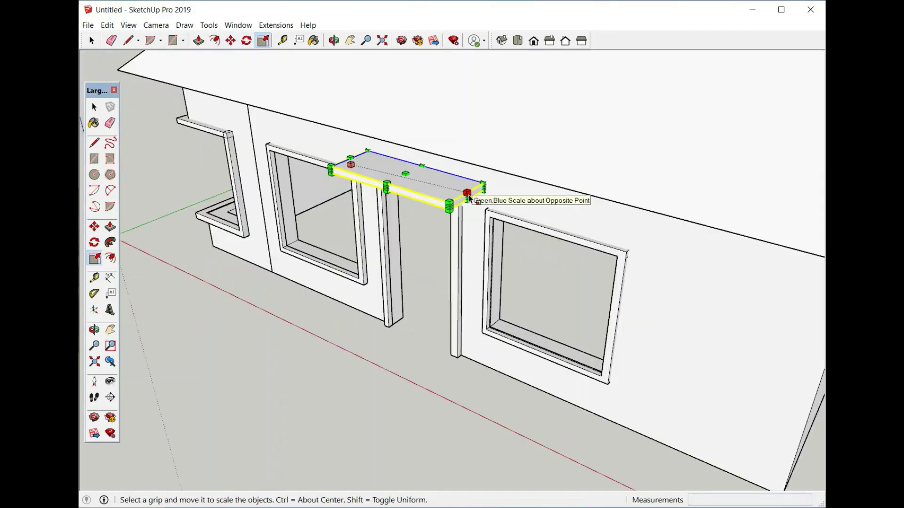
# Scale the slab lengthwise from both ends so that it spans the door and the far window and reaches the nearer window
pyautogui.click(472, 197)
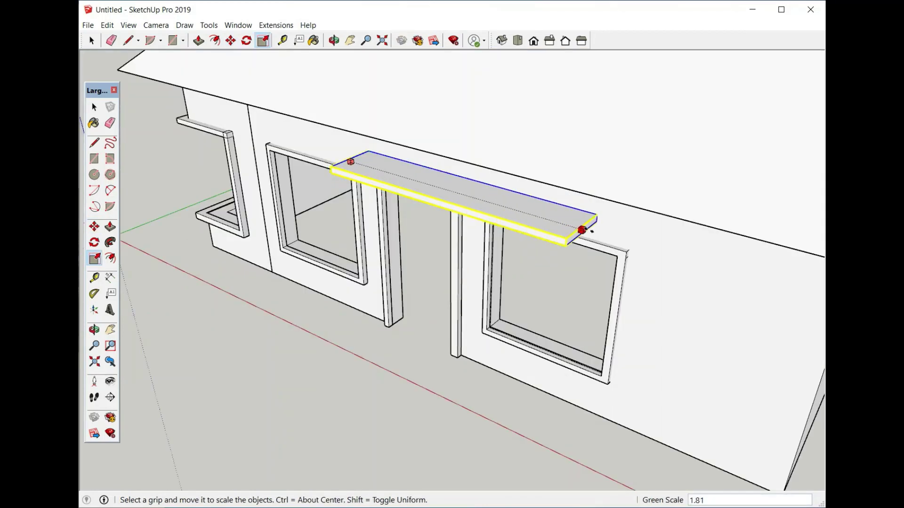
pyautogui.click(645, 247)
pyautogui.scroll(-5, 572, 220)
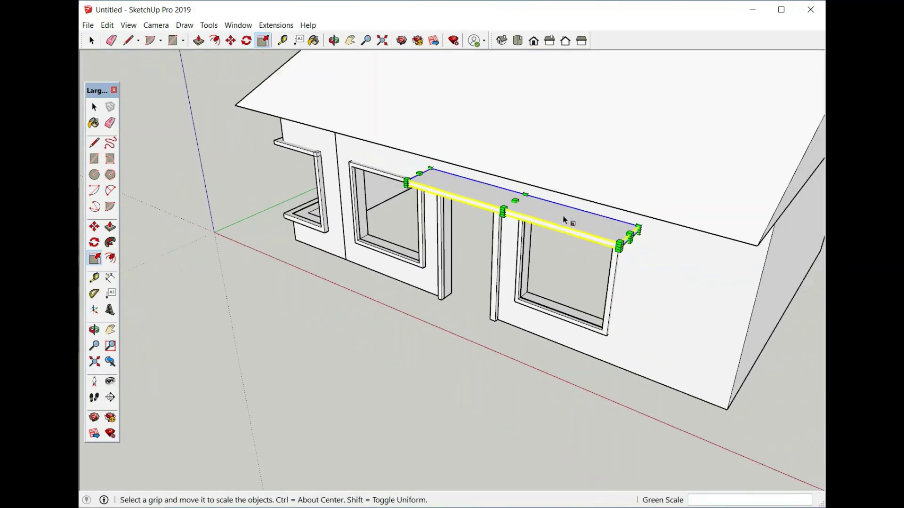
pyautogui.moveTo(571, 220); pyautogui.dragTo(546, 150, button='middle')
pyautogui.scroll(3, 546, 150)
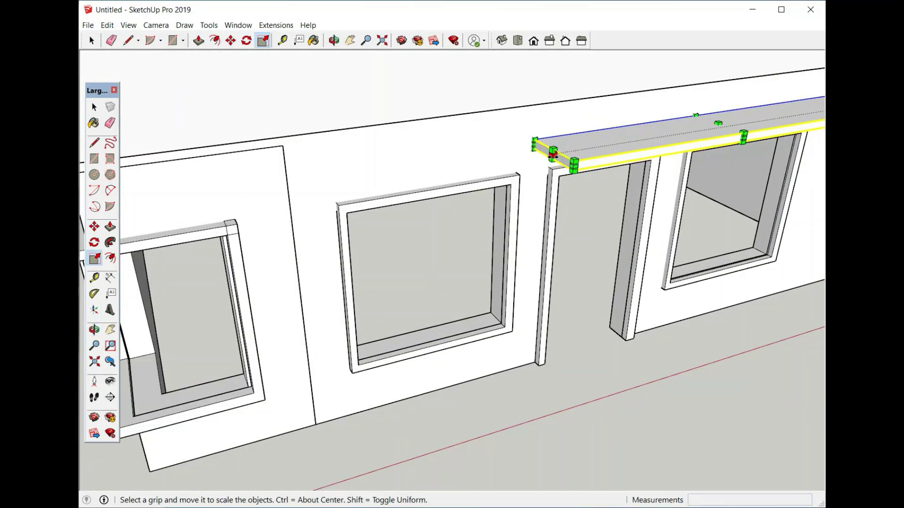
pyautogui.click(552, 154)
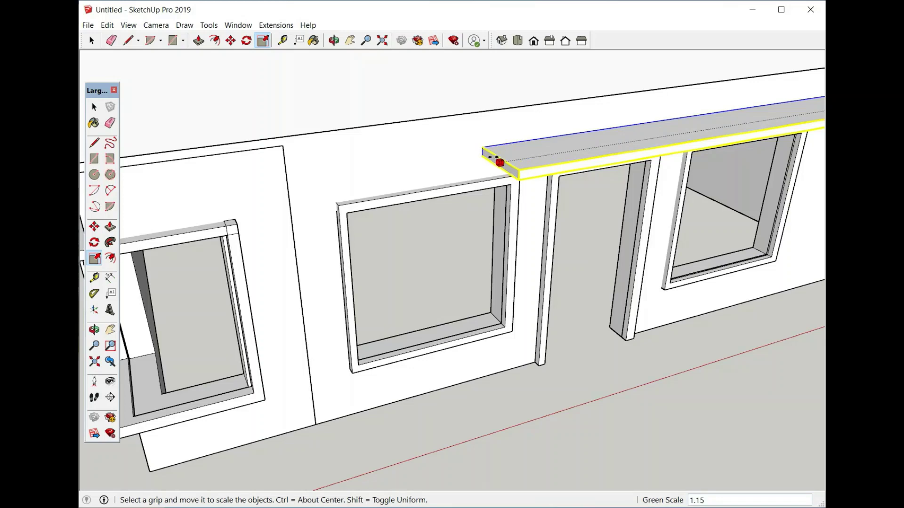
pyautogui.click(468, 167)
# Scale the slab outward from the wall by 3.00 along the red axis to form a deep canopy
pyautogui.scroll(-2, 604, 181)
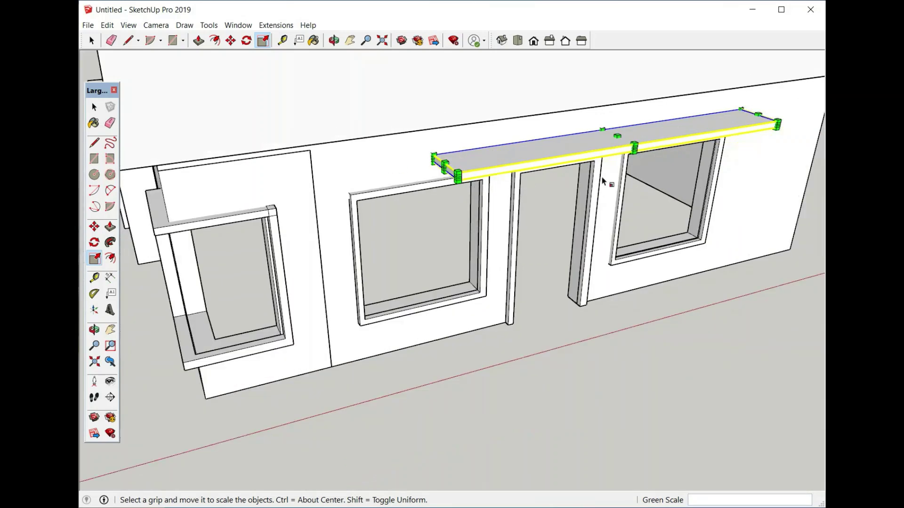
pyautogui.scroll(-3, 463, 185)
pyautogui.moveTo(486, 226); pyautogui.dragTo(573, 188, button='middle')
pyautogui.scroll(3, 573, 188)
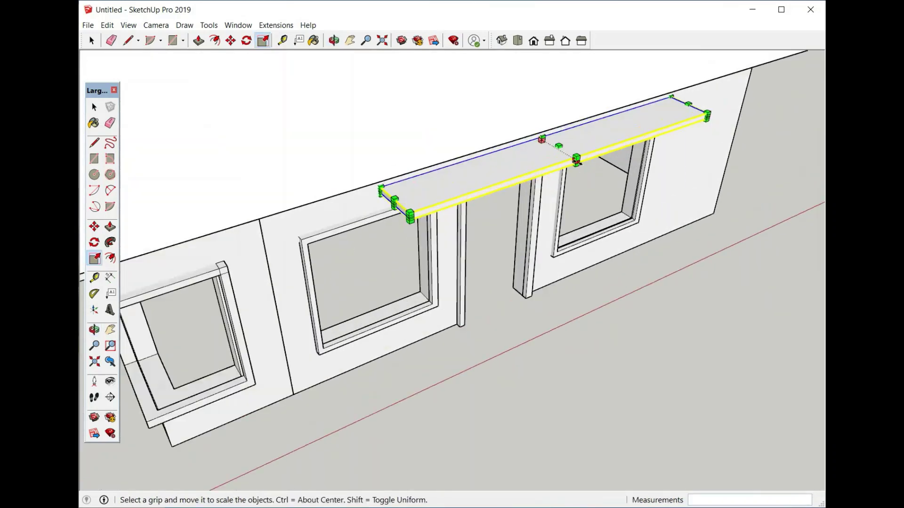
pyautogui.click(577, 161)
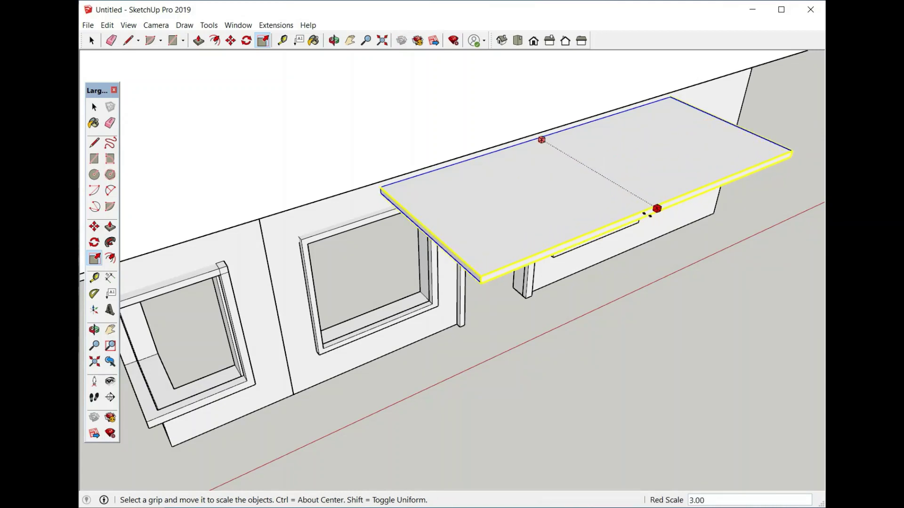
pyautogui.click(652, 215)
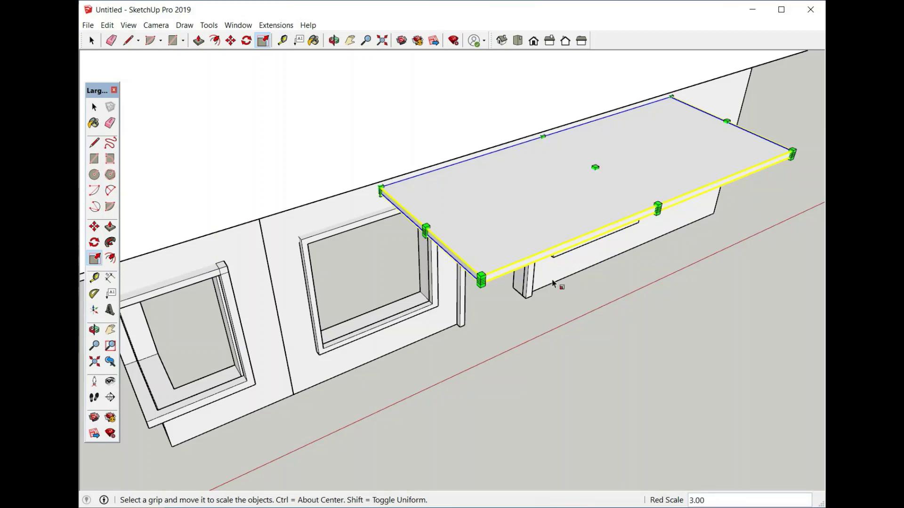
pyautogui.scroll(-5, 558, 285)
pyautogui.moveTo(521, 326); pyautogui.dragTo(503, 224, button='middle')
pyautogui.scroll(5, 502, 224)
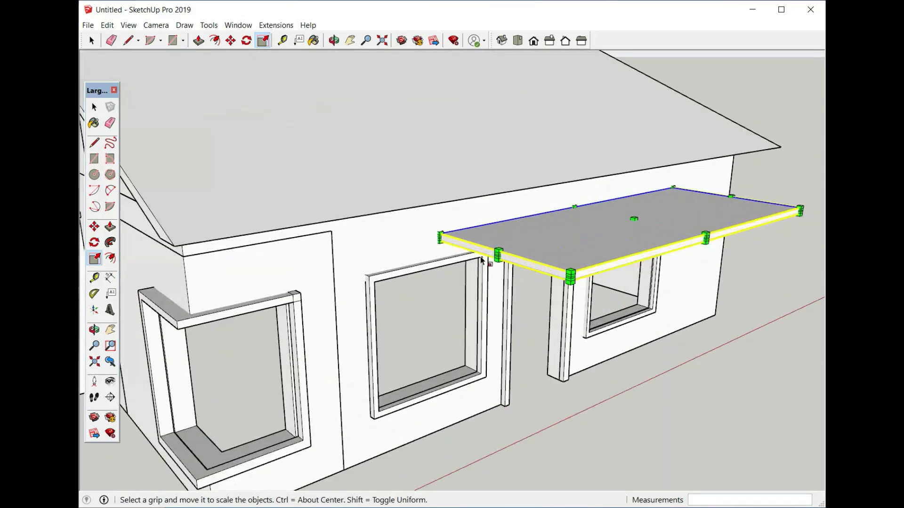
pyautogui.press('space')
pyautogui.click(372, 109)
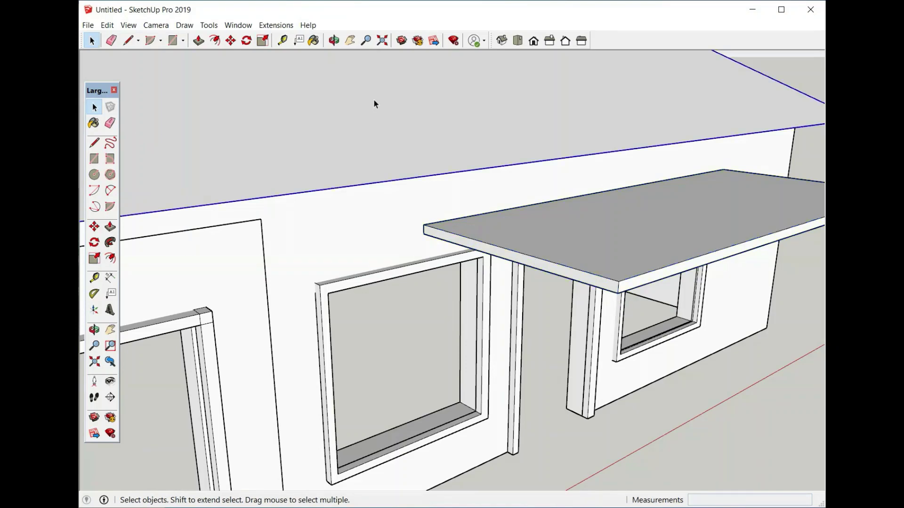
# Draw a rectangle about 1' 2 1/2" by 9" on the ground outside the side door and Push/Pull it up 2'
pyautogui.scroll(-5, 535, 240)
pyautogui.moveTo(535, 240); pyautogui.dragTo(583, 207, button='middle')
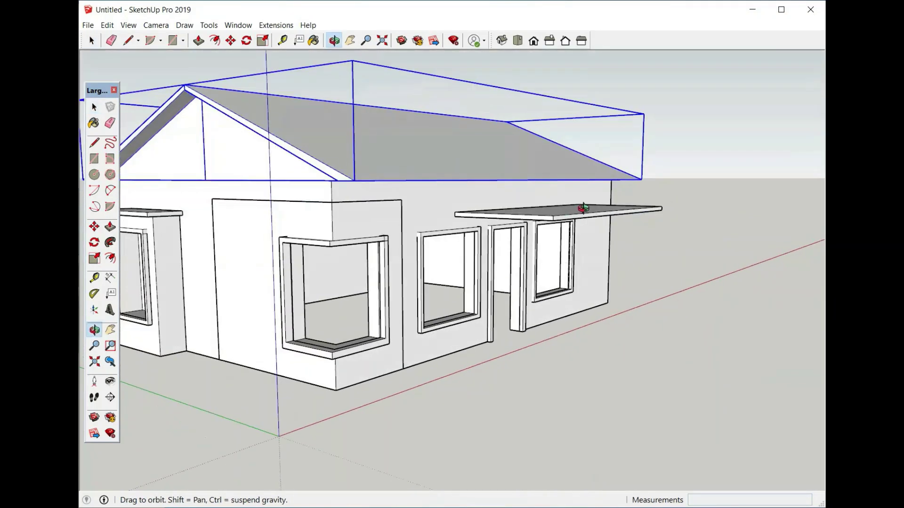
pyautogui.click(545, 388)
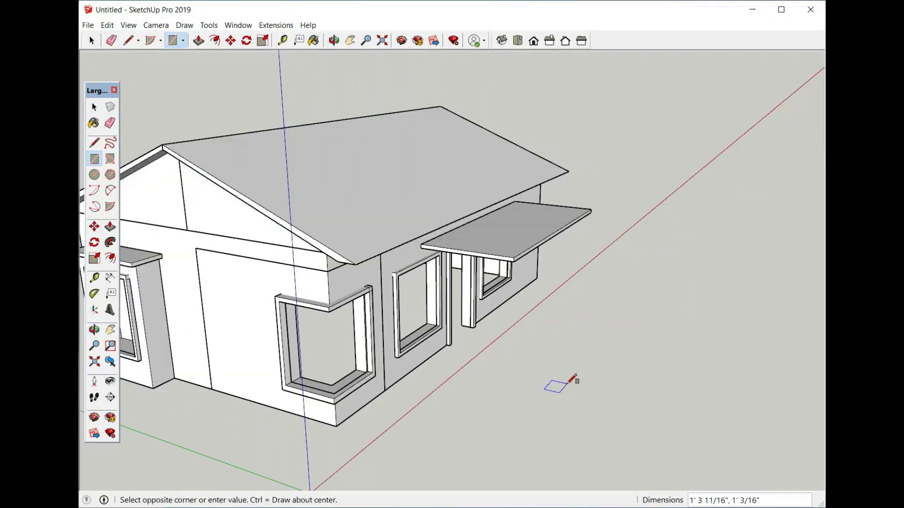
pyautogui.click(564, 382)
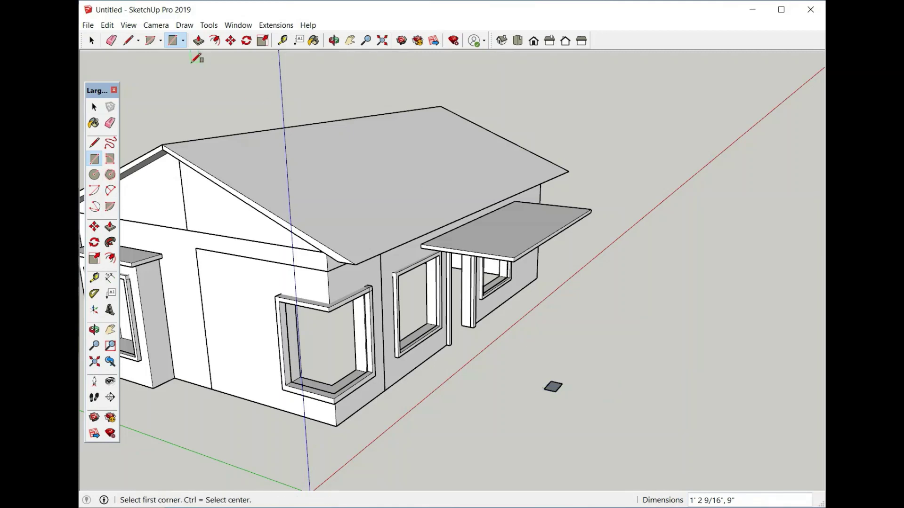
pyautogui.click(198, 40)
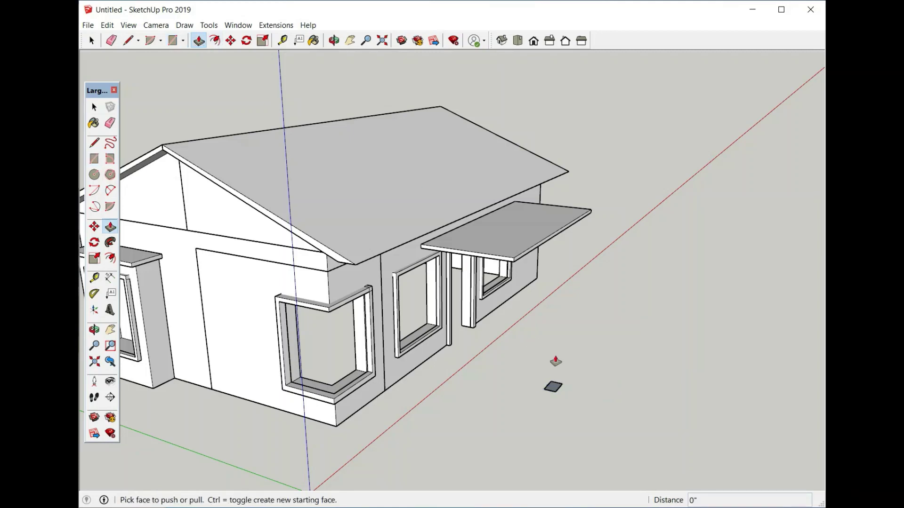
pyautogui.click(554, 388)
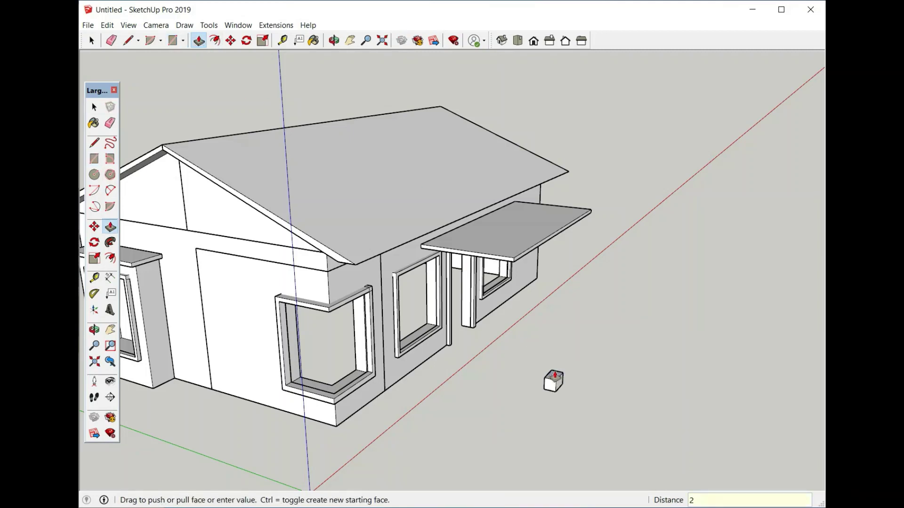
pyautogui.press('Return')
# Select the whole 2' block and make it a group
pyautogui.scroll(3, 554, 377)
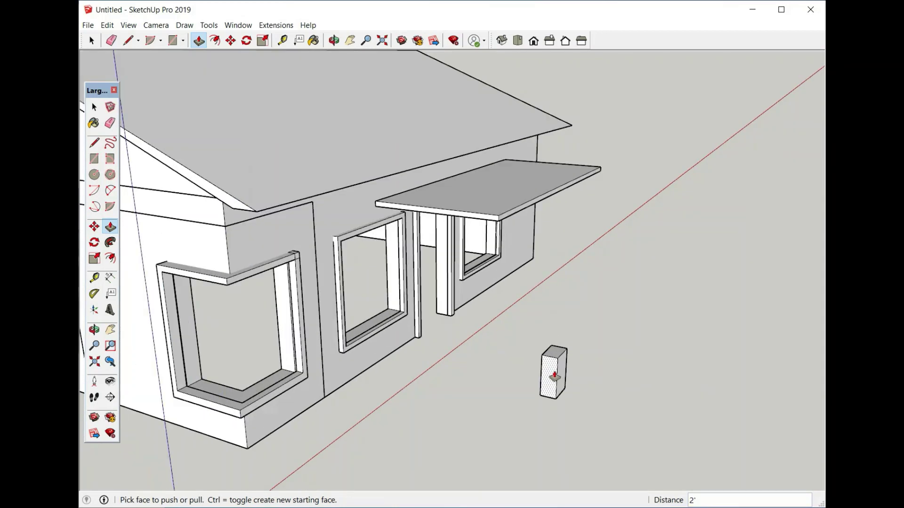
pyautogui.click(89, 106)
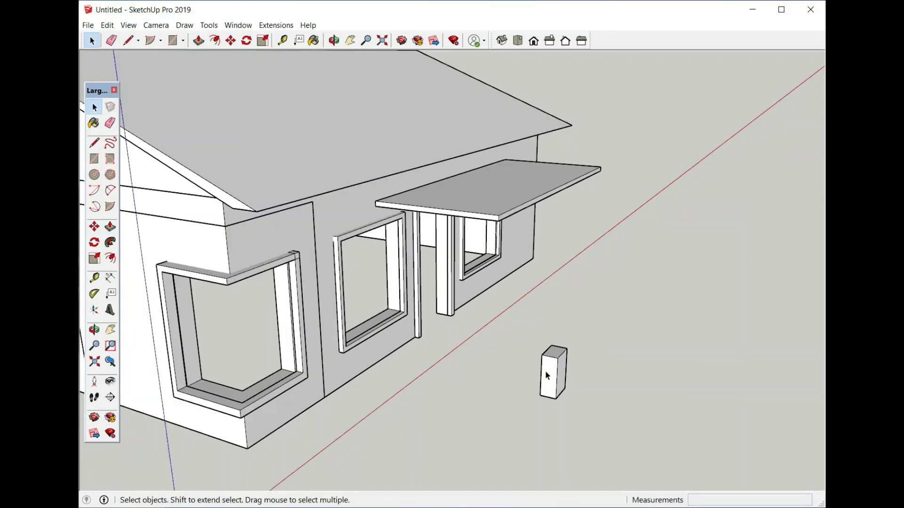
pyautogui.rightClick(556, 385)
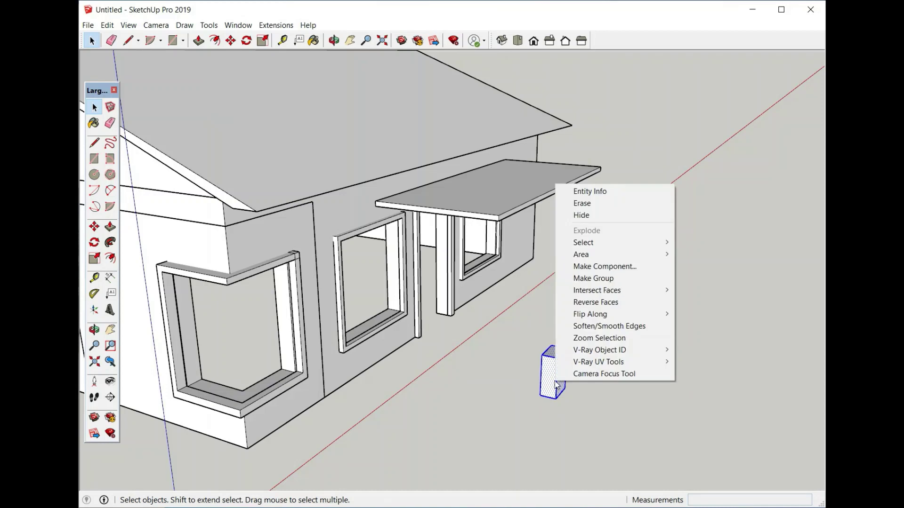
pyautogui.click(587, 278)
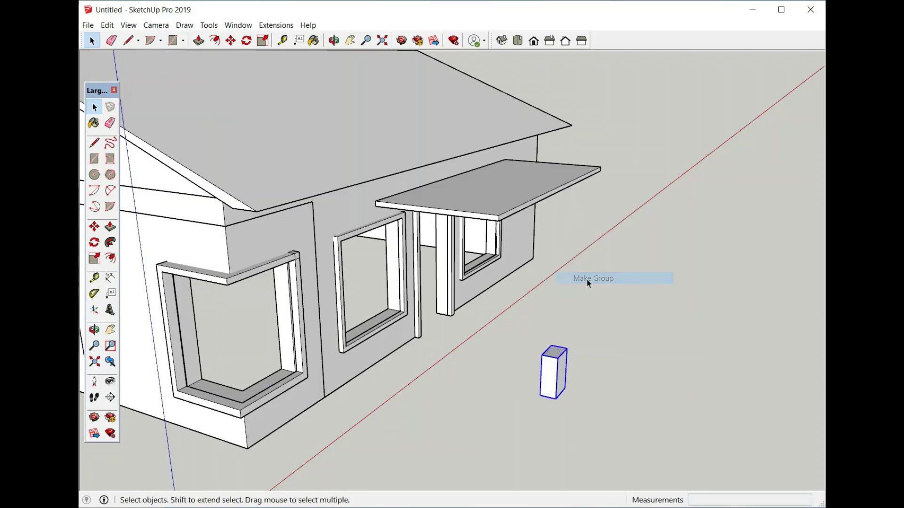
# Move the block by its bottom corner onto the top of the canopy slab near its outer edge
pyautogui.click(233, 43)
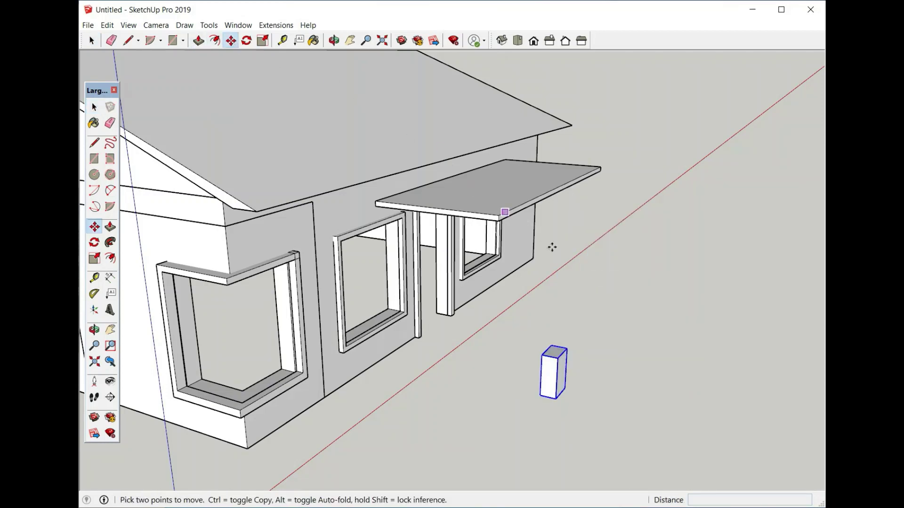
pyautogui.moveTo(570, 335); pyautogui.dragTo(541, 414, button='middle')
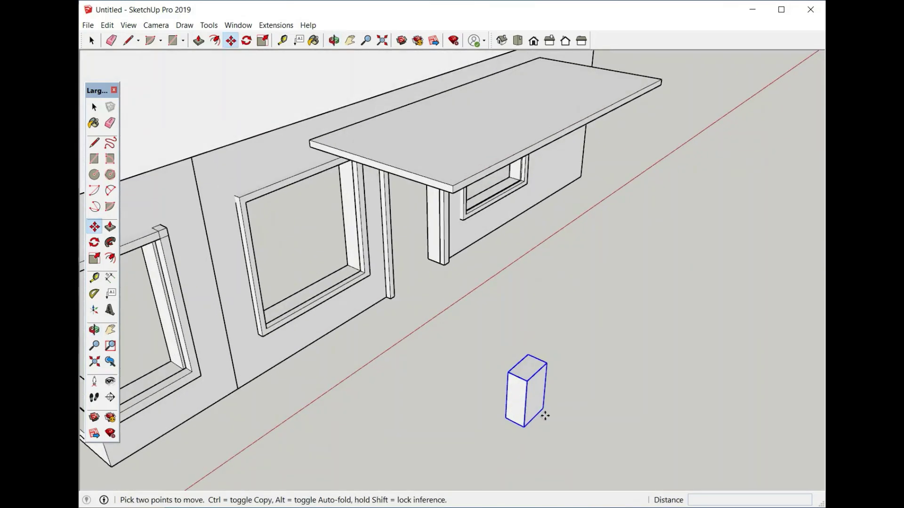
pyautogui.click(541, 407)
pyautogui.click(544, 116)
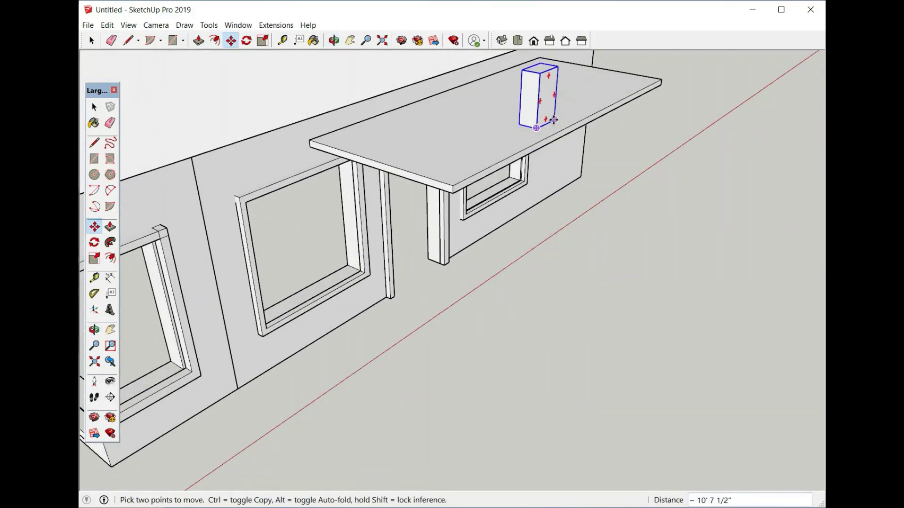
# Scale the block to about 0.59 of its thickness along the green axis and 0.85 of its height
pyautogui.scroll(-3, 525, 187)
pyautogui.scroll(-4, 524, 187)
pyautogui.moveTo(476, 206); pyautogui.dragTo(487, 181, button='middle')
pyautogui.scroll(3, 524, 136)
pyautogui.scroll(5, 523, 136)
pyautogui.press('s')
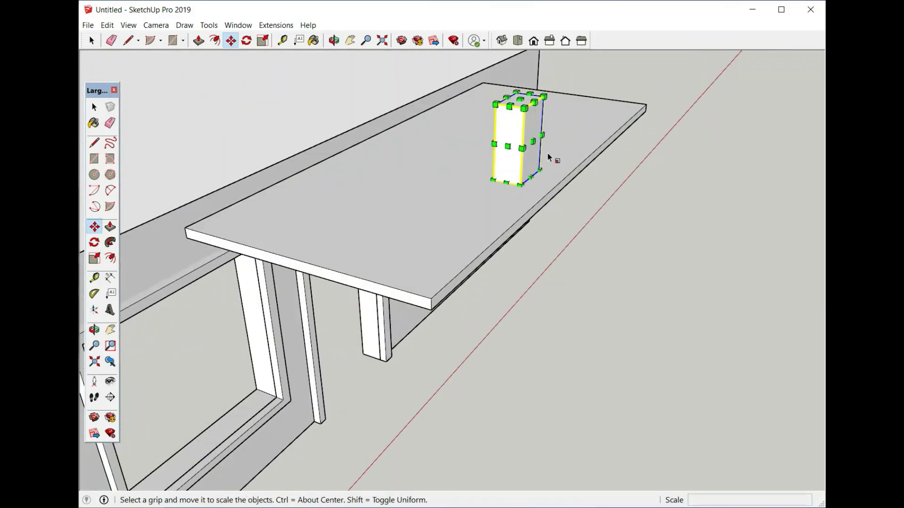
pyautogui.moveTo(537, 140); pyautogui.dragTo(520, 139)
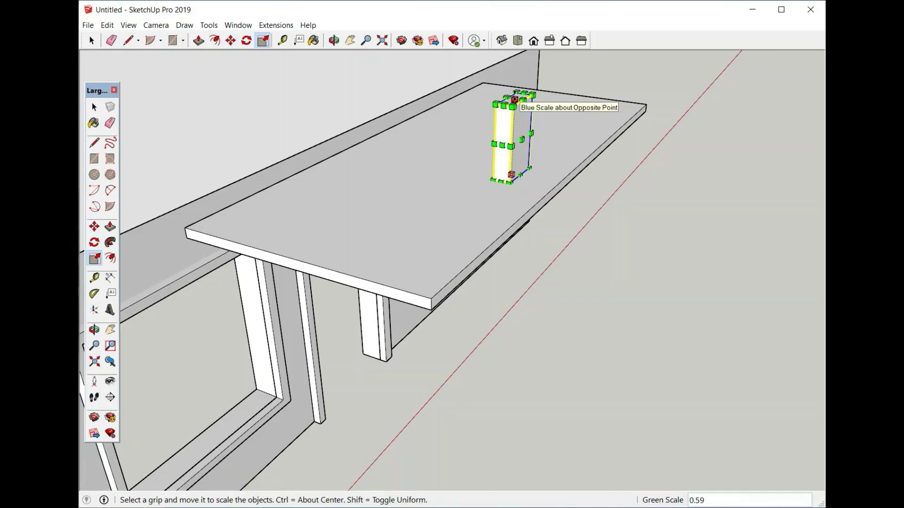
pyautogui.moveTo(515, 98); pyautogui.dragTo(514, 112)
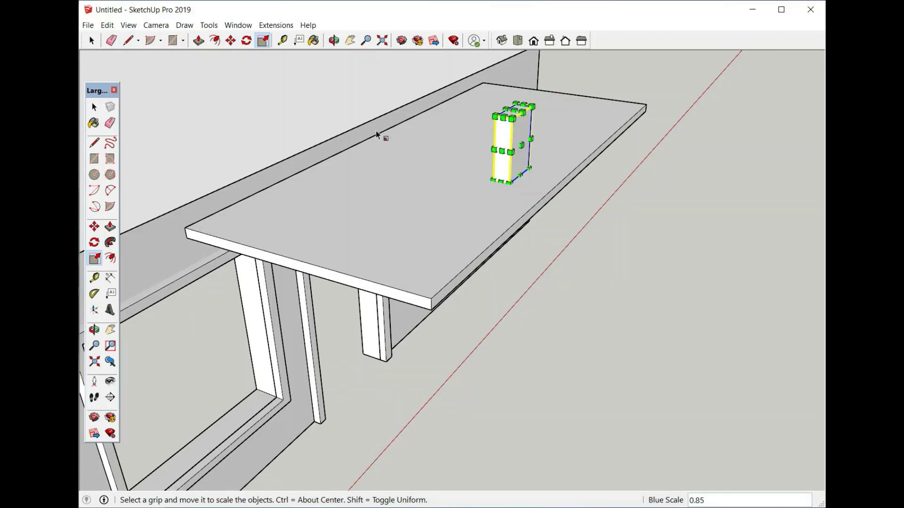
# Scale the block lengthwise by about 6.67 along the red axis to form a long upright panel over the canopy
pyautogui.click(501, 150)
pyautogui.scroll(-4, 500, 151)
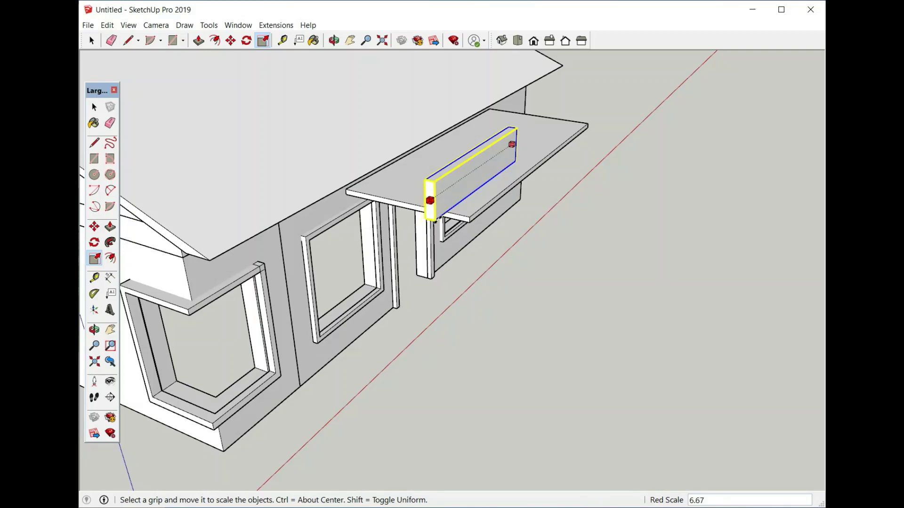
pyautogui.click(435, 219)
pyautogui.moveTo(460, 278); pyautogui.dragTo(443, 106, button='middle')
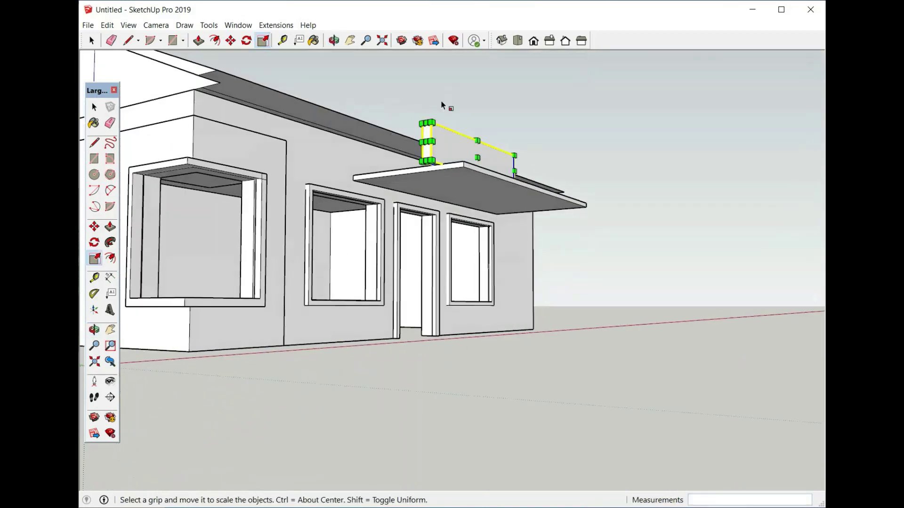
pyautogui.click(94, 107)
pyautogui.scroll(5, 420, 142)
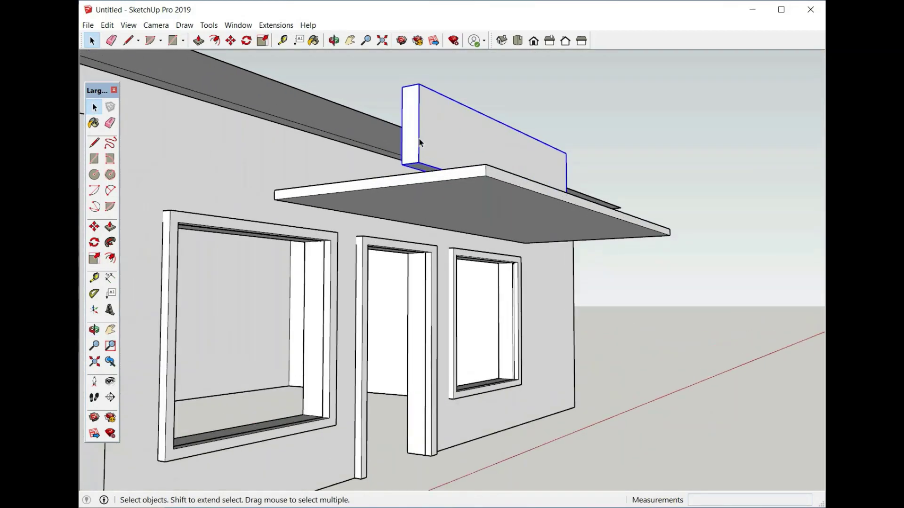
pyautogui.scroll(4, 421, 143)
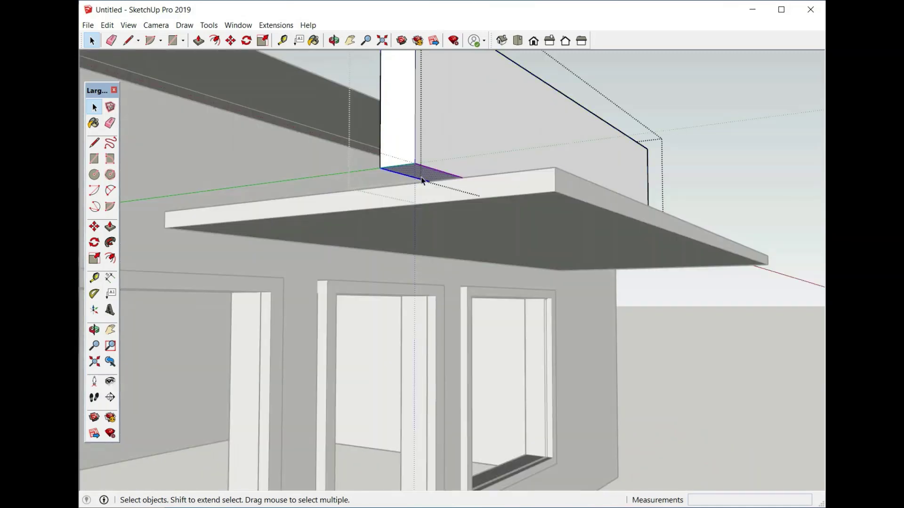
pyautogui.click(199, 41)
pyautogui.click(414, 164)
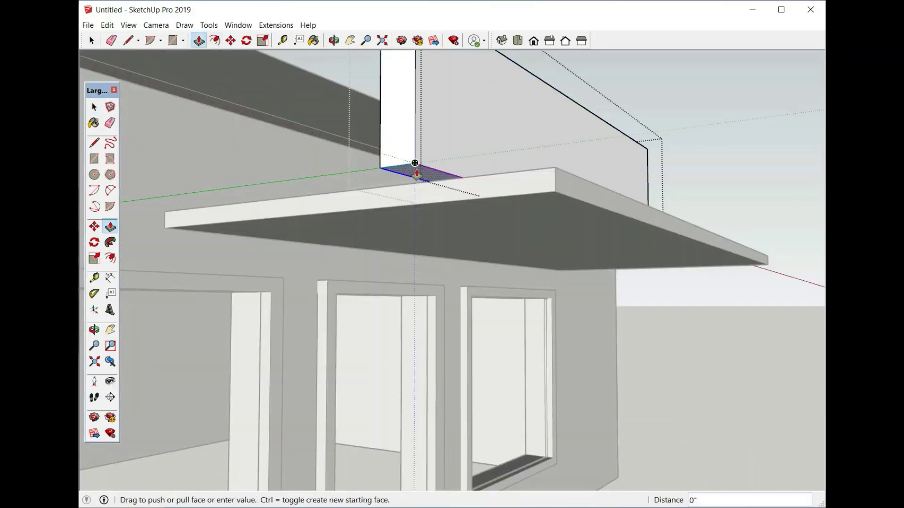
pyautogui.click(420, 248)
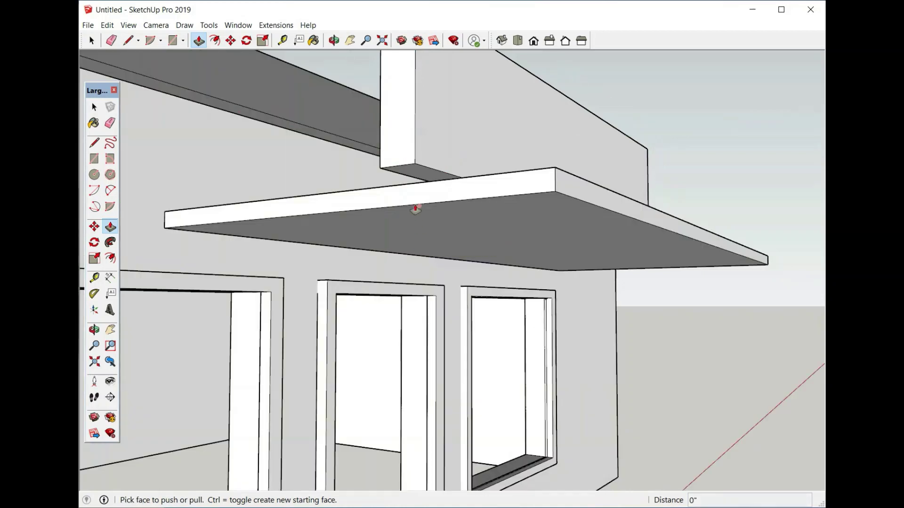
# Open the panel group for editing and draw an edge across its underside where it meets the canopy slab's edge
pyautogui.press('space')
pyautogui.doubleClick(437, 122)
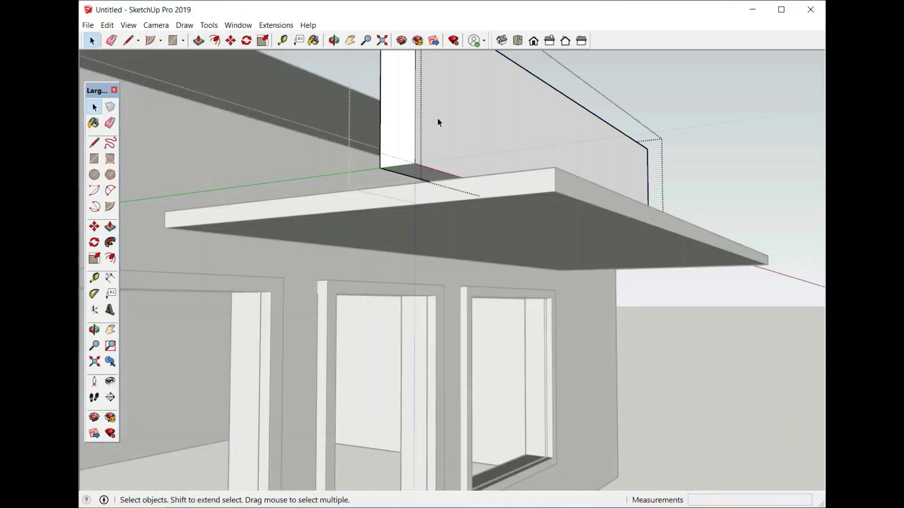
pyautogui.click(438, 122)
pyautogui.click(97, 145)
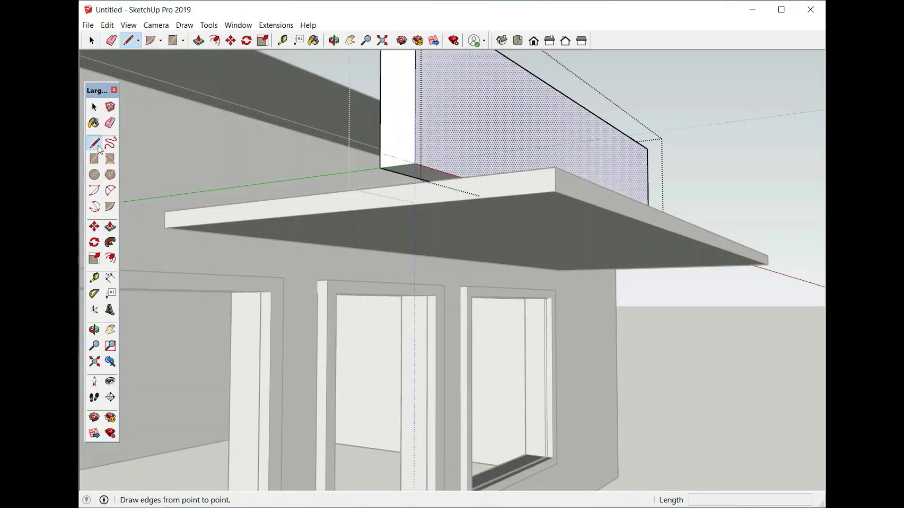
pyautogui.scroll(4, 410, 158)
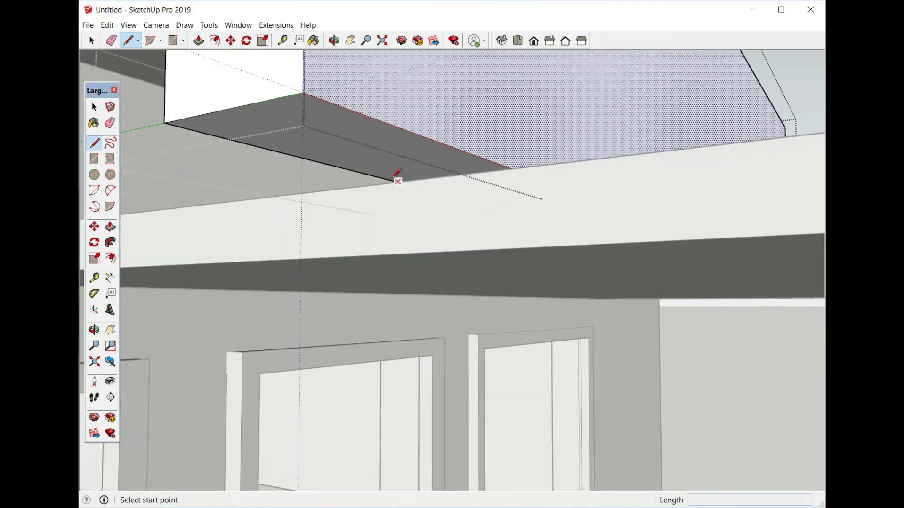
pyautogui.click(391, 179)
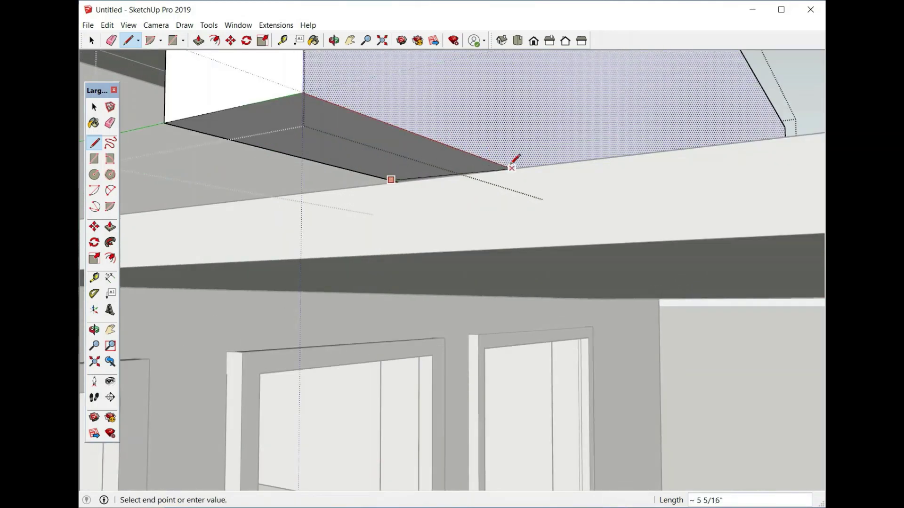
# Push/Pull the underside of the panel's projecting end down about 8' 2" to ground level, forming a post, and close the group
pyautogui.click(198, 40)
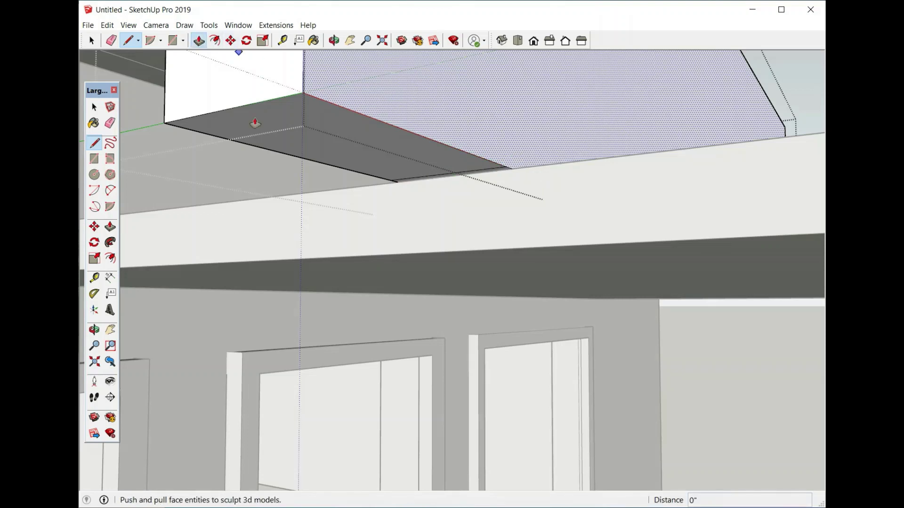
pyautogui.press('Escape')
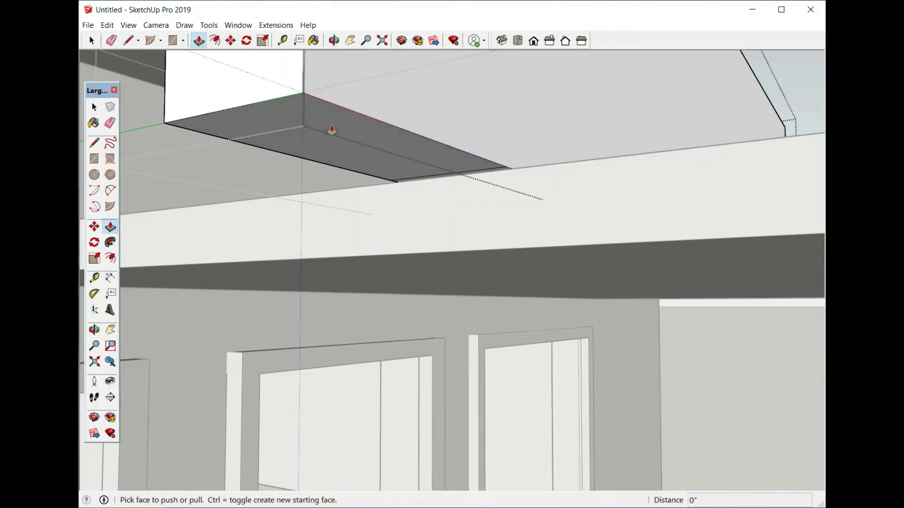
pyautogui.click(332, 137)
pyautogui.scroll(-9, 350, 197)
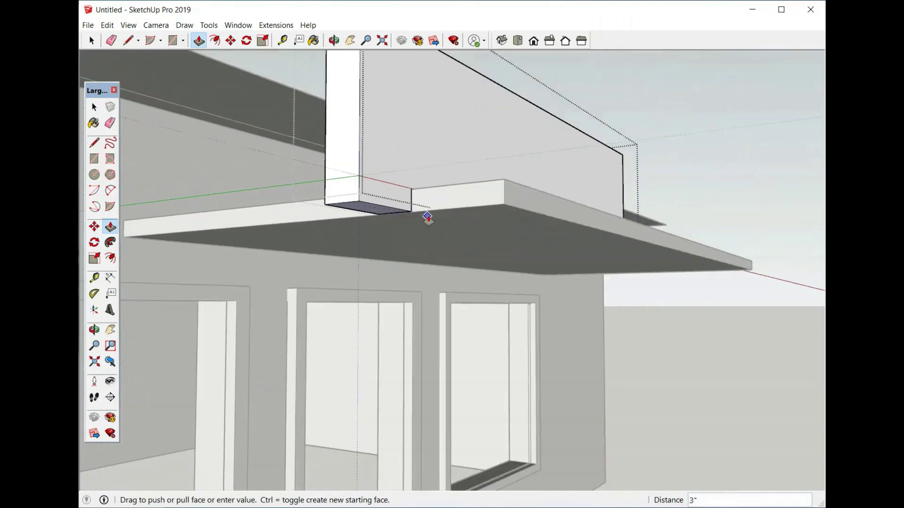
pyautogui.scroll(-4, 460, 214)
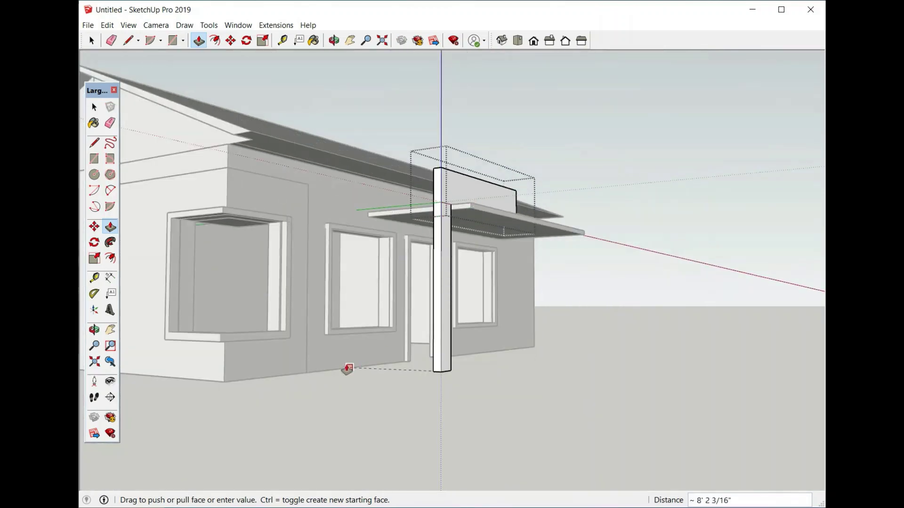
pyautogui.click(347, 370)
pyautogui.moveTo(347, 369); pyautogui.dragTo(452, 257, button='middle')
pyautogui.click(94, 108)
pyautogui.click(640, 280)
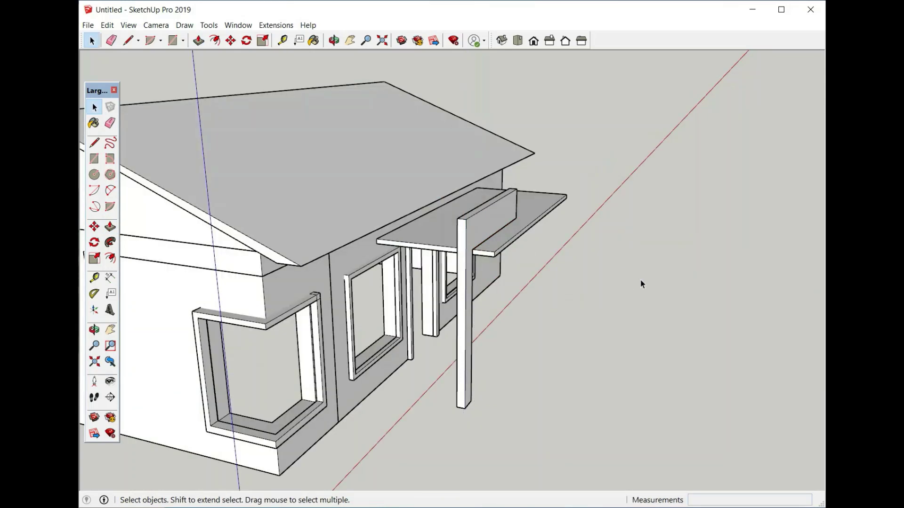
# Open the canopy slab group, raise its top face by 3", and close the group
pyautogui.scroll(-3, 640, 279)
pyautogui.moveTo(508, 387); pyautogui.dragTo(533, 354, button='middle')
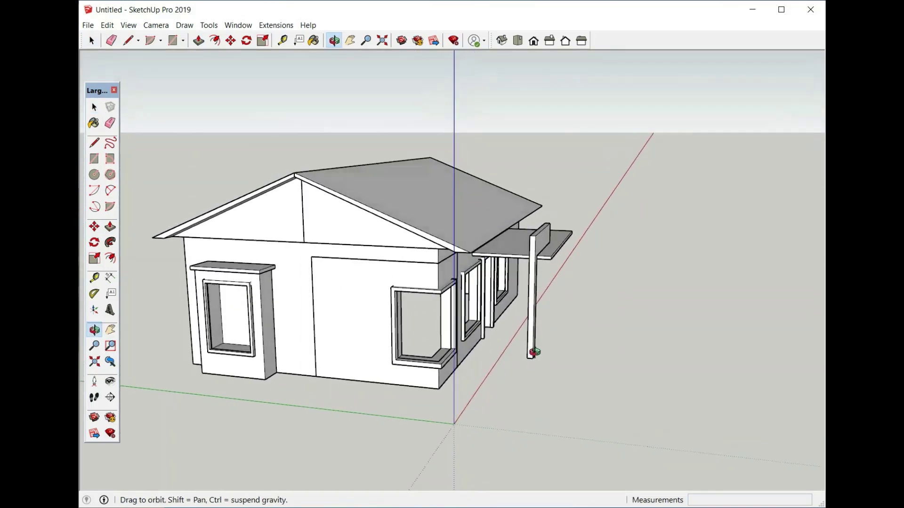
pyautogui.scroll(5, 560, 240)
pyautogui.doubleClick(498, 255)
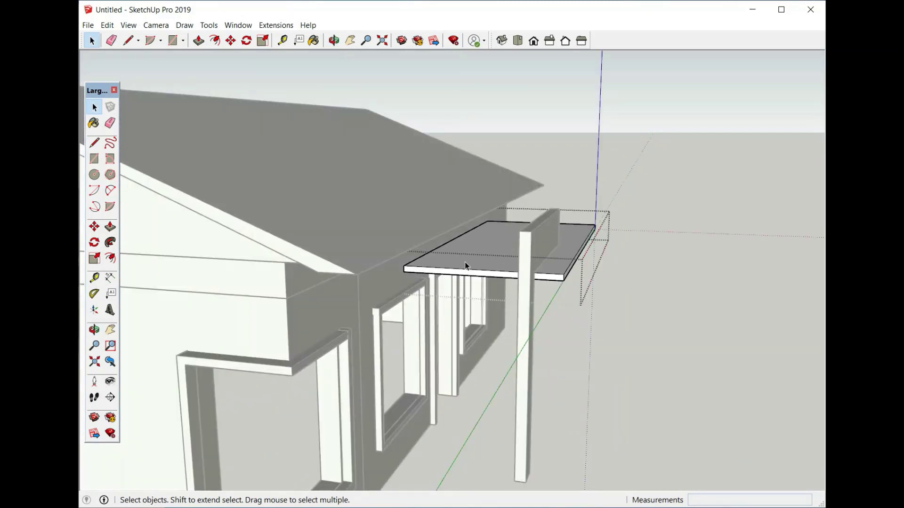
pyautogui.click(464, 262)
pyautogui.click(198, 41)
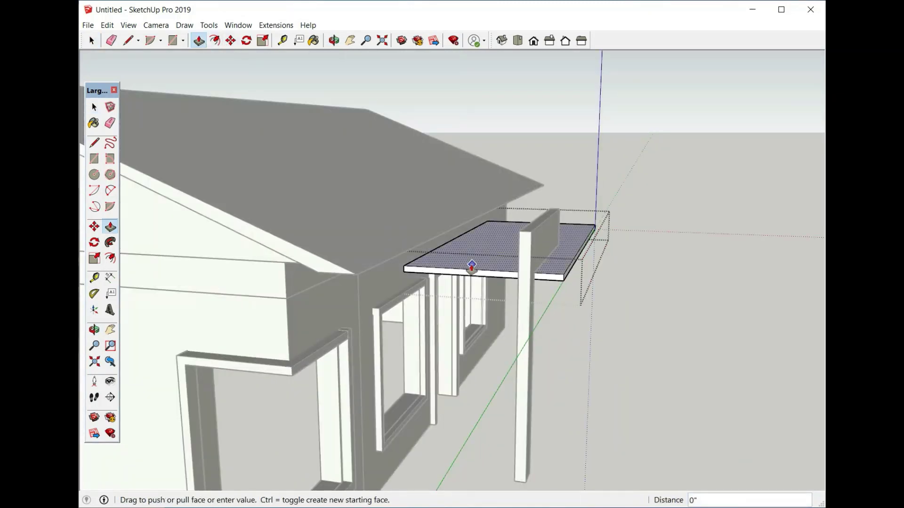
pyautogui.click(471, 262)
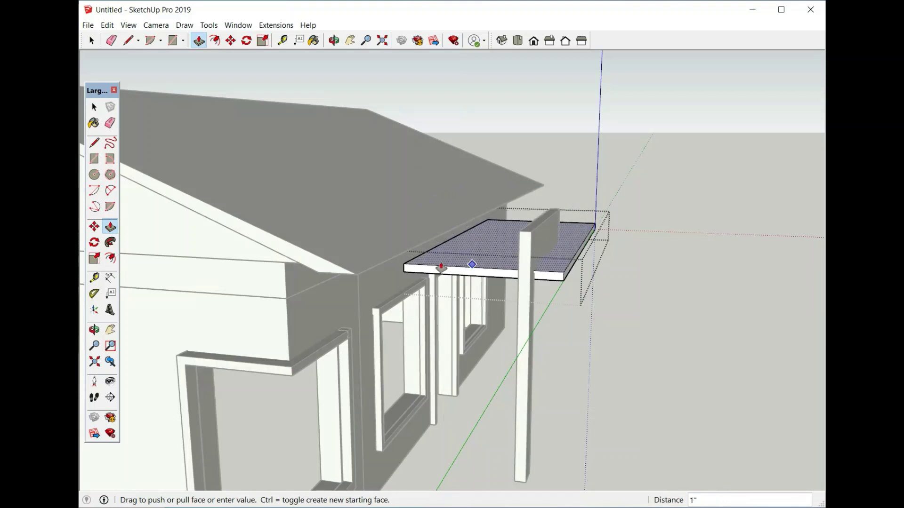
pyautogui.write('3')
pyautogui.press('Return')
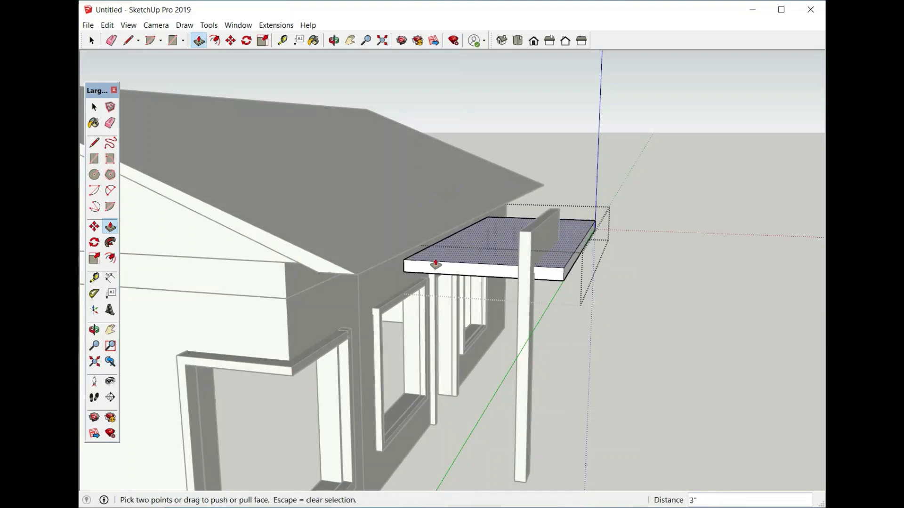
pyautogui.click(94, 107)
pyautogui.click(676, 335)
# Open the post and panel group, pull its outer side face outward about 3 1/8", and close the group
pyautogui.doubleClick(544, 239)
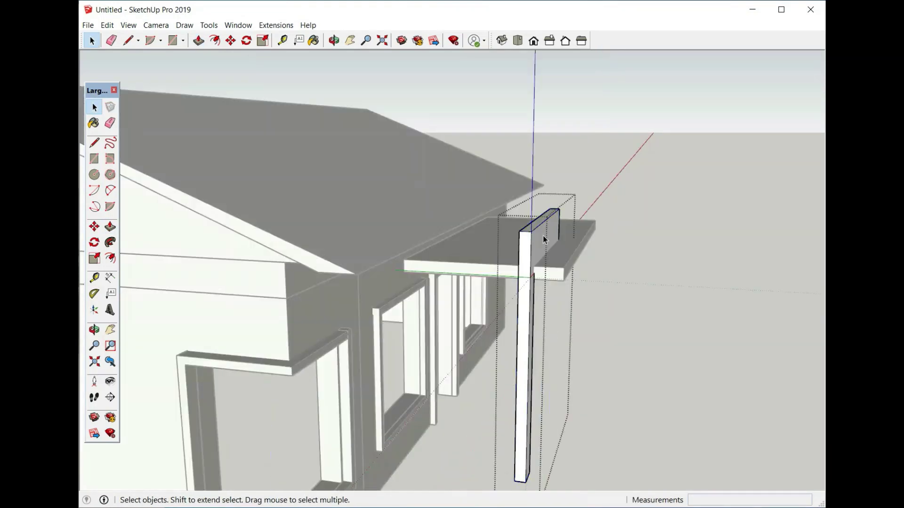
pyautogui.click(199, 45)
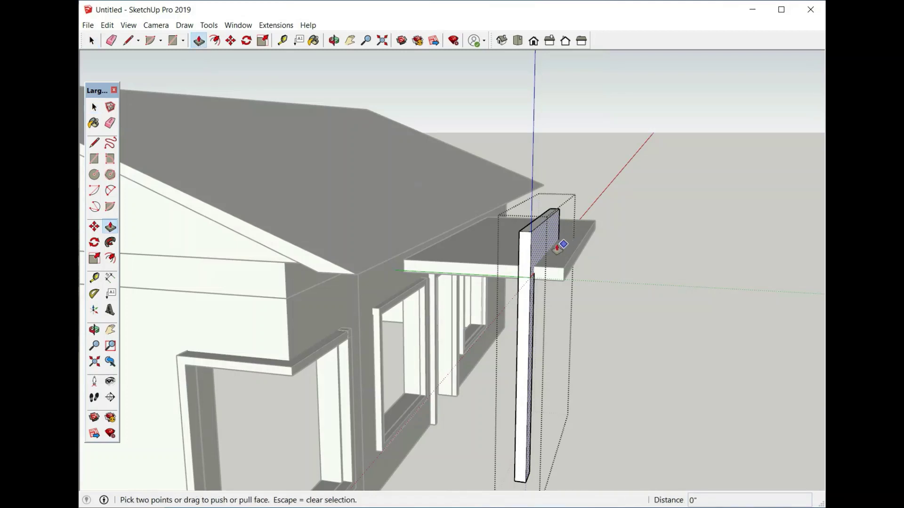
pyautogui.moveTo(558, 248); pyautogui.dragTo(542, 246)
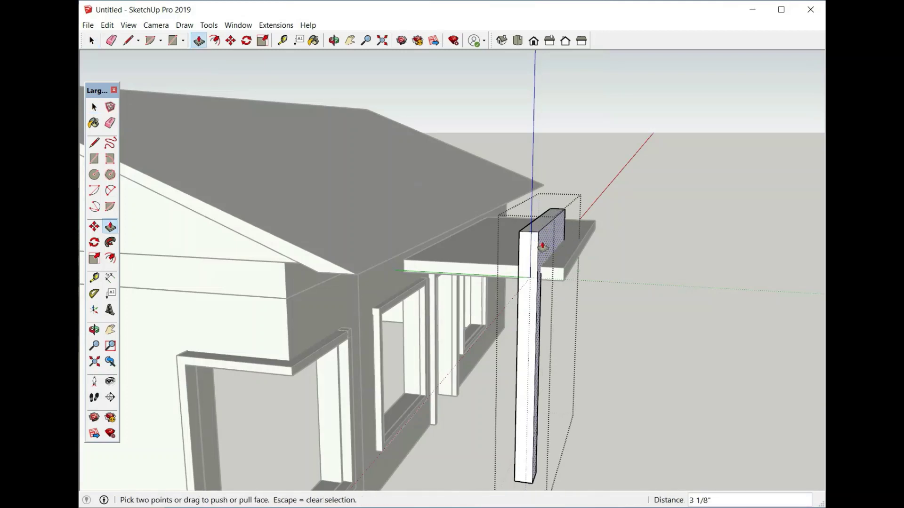
pyautogui.click(94, 107)
pyautogui.click(698, 379)
# Copy the slab above the projecting front window and place the copy on the ground beyond the canopy post
pyautogui.scroll(-5, 495, 221)
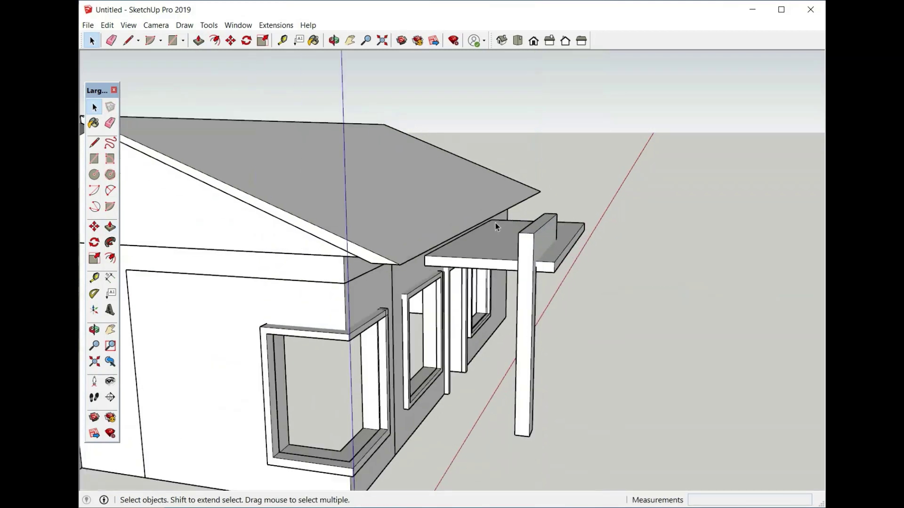
pyautogui.scroll(-1, 475, 313)
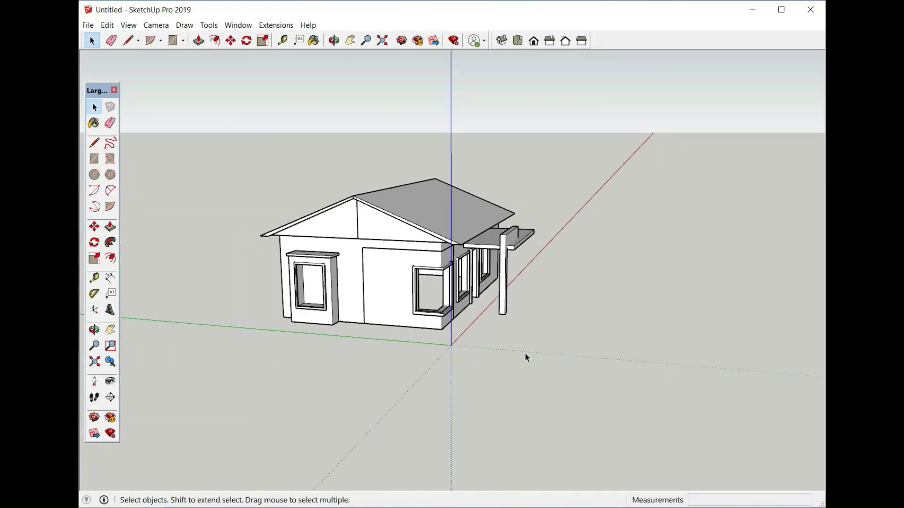
pyautogui.scroll(1, 525, 354)
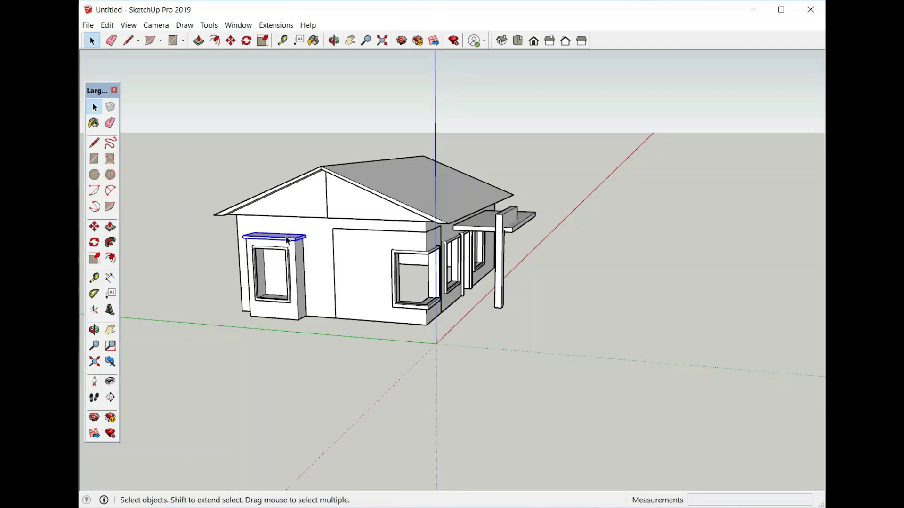
pyautogui.hotkey('ctrl', 'v')
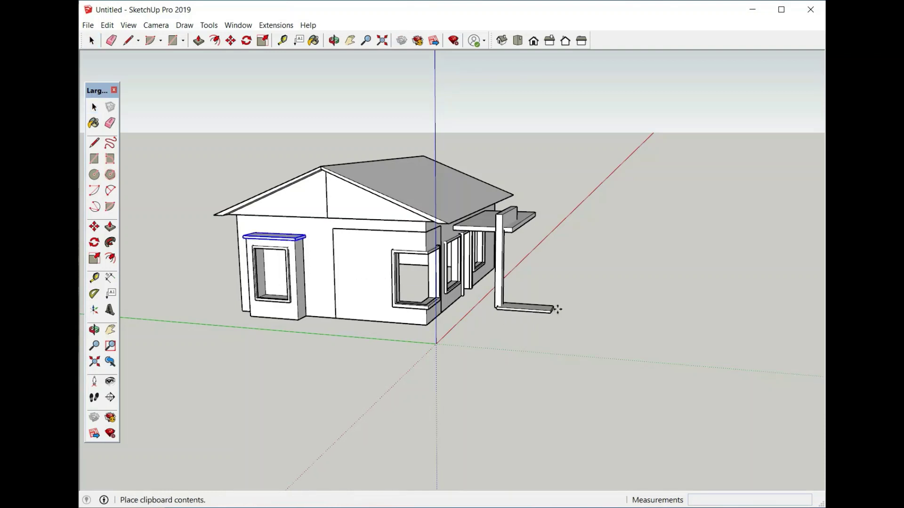
pyautogui.click(577, 308)
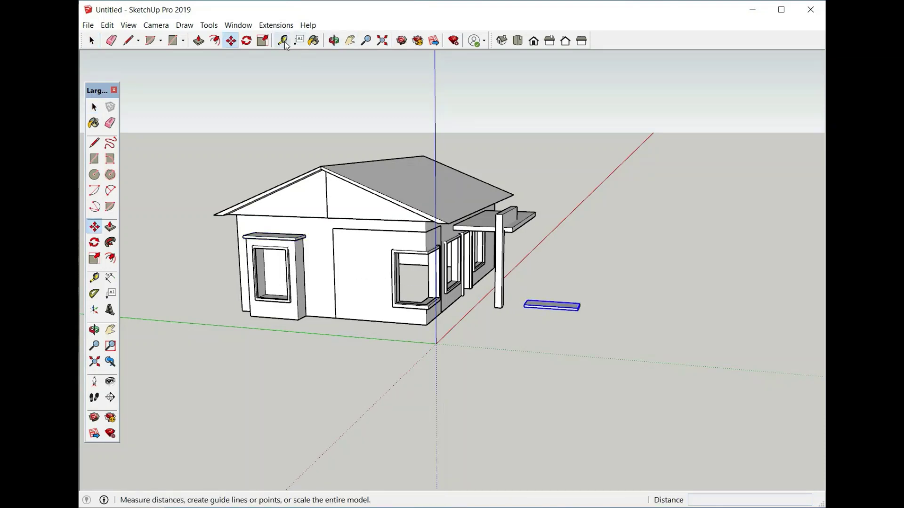
# Rotate the copied slab 90° on the ground plane so it runs parallel to the door wall
pyautogui.click(248, 43)
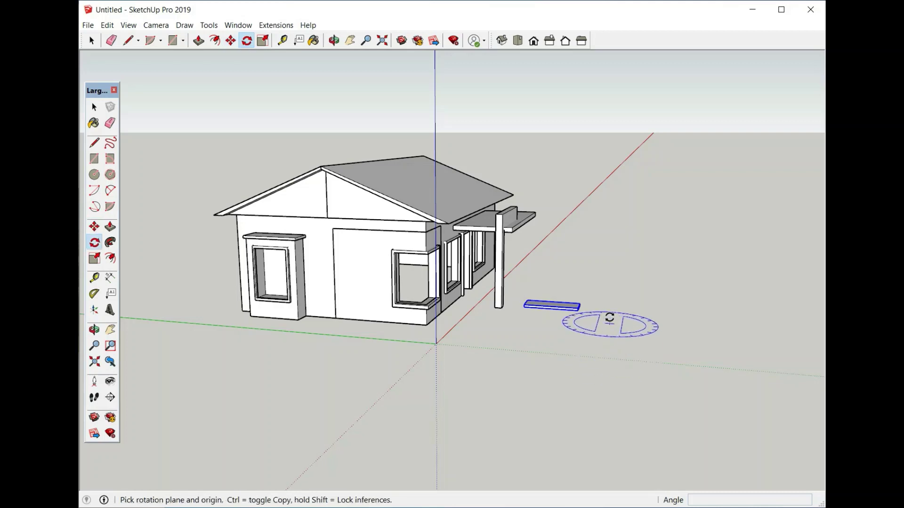
pyautogui.click(618, 298)
pyautogui.click(610, 345)
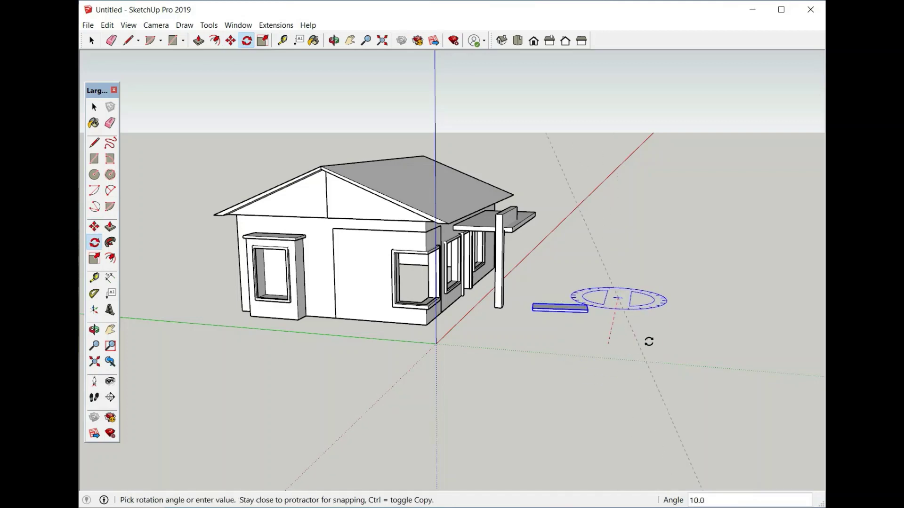
pyautogui.click(677, 301)
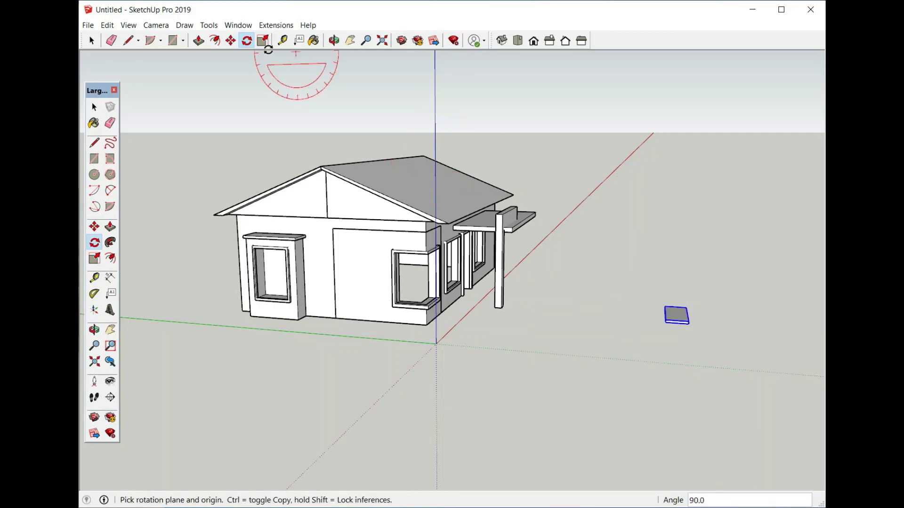
# Scale the copied slab's width to about 0.67 along the red scale direction
pyautogui.moveTo(678, 321); pyautogui.dragTo(609, 368, button='middle')
pyautogui.scroll(5, 708, 365)
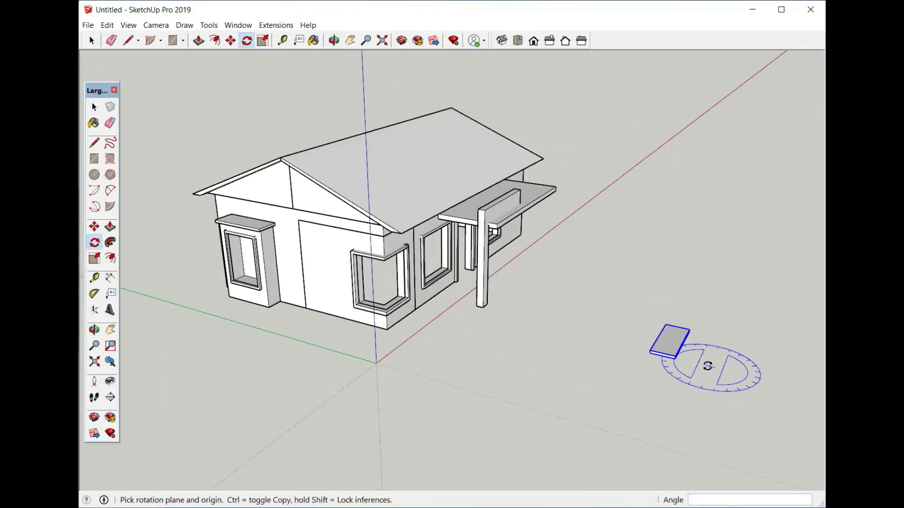
pyautogui.moveTo(642, 340); pyautogui.dragTo(591, 313, button='middle')
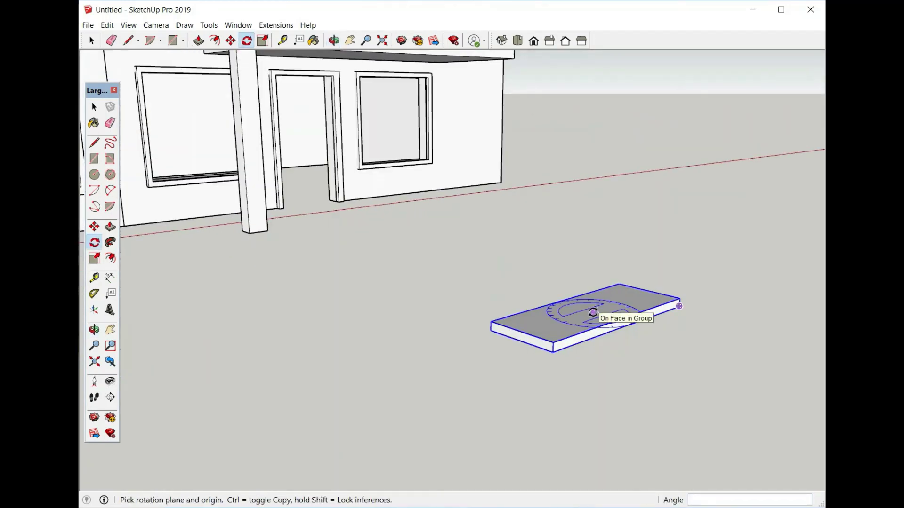
pyautogui.press('s')
pyautogui.scroll(3, 612, 322)
pyautogui.moveTo(631, 326); pyautogui.dragTo(596, 316)
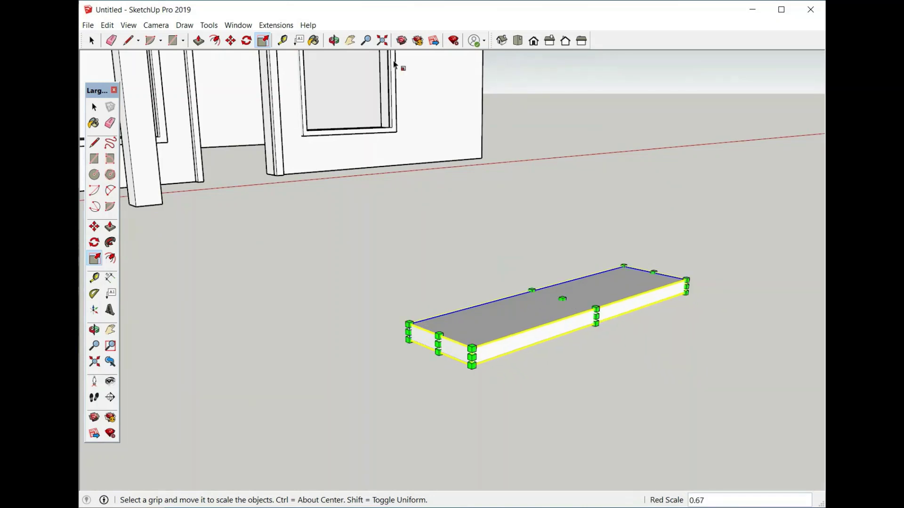
# Move the scaled slab from the ground onto the top of the canopy post and its panel
pyautogui.click(231, 41)
pyautogui.click(437, 351)
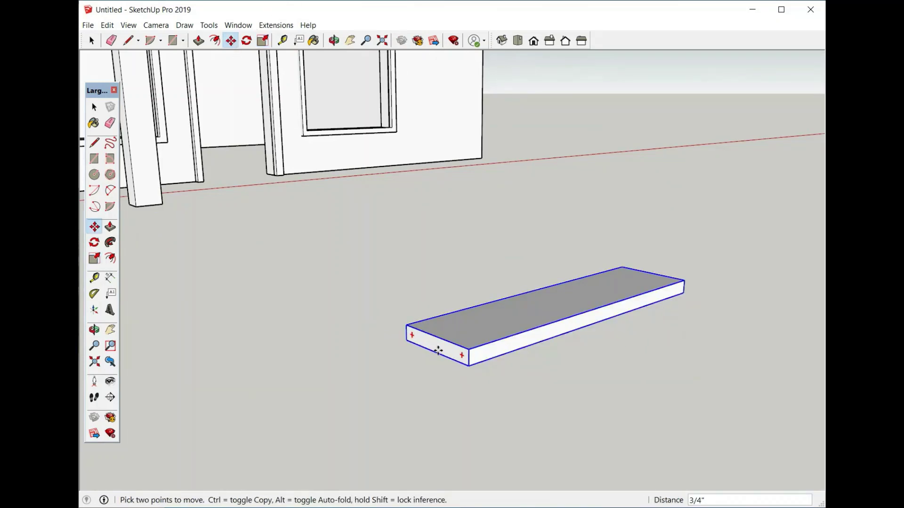
pyautogui.scroll(-6, 537, 339)
pyautogui.moveTo(500, 282); pyautogui.dragTo(556, 346, button='middle')
pyautogui.scroll(5, 369, 227)
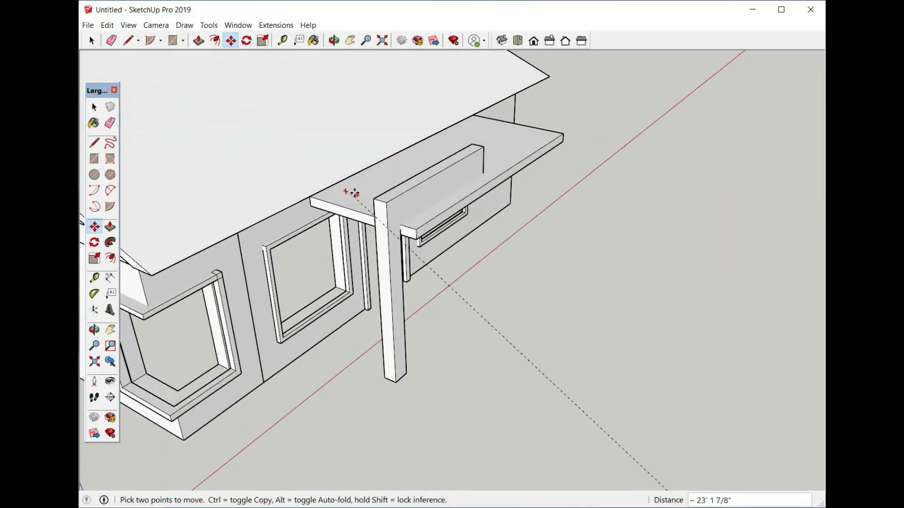
pyautogui.click(388, 208)
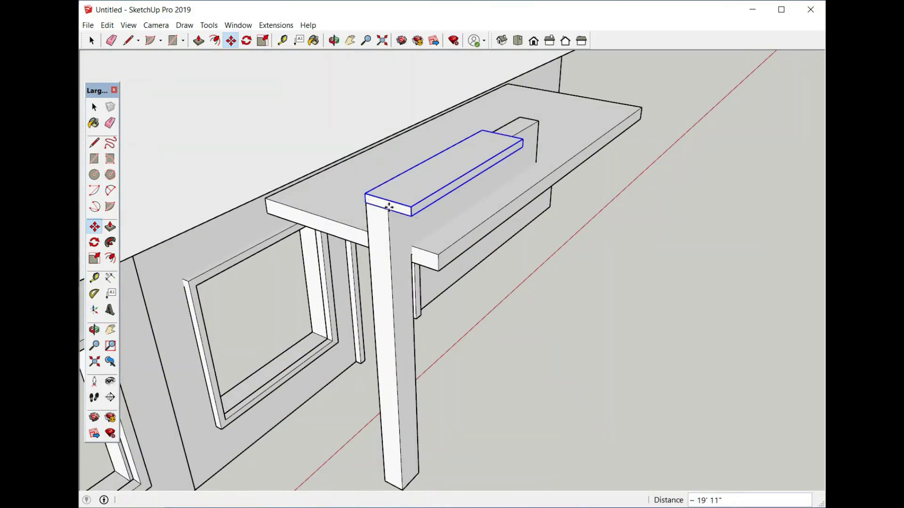
# Shift the slab about 4 15/16" so it rests on top of the post and overhangs both sides
pyautogui.scroll(4, 399, 191)
pyautogui.click(442, 181)
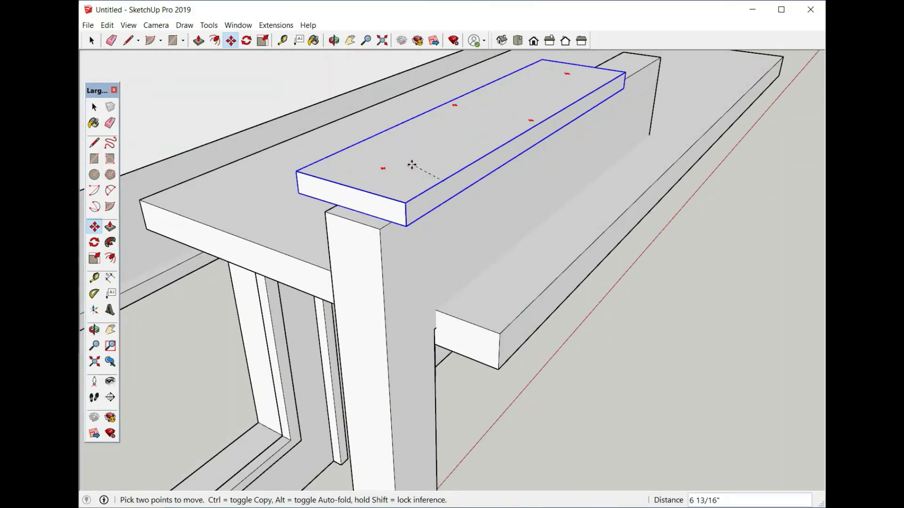
pyautogui.click(411, 172)
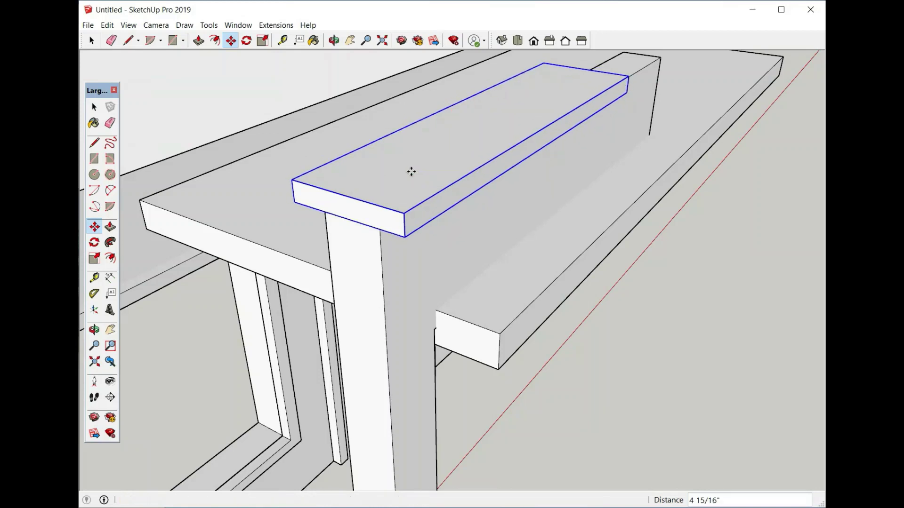
# Narrow the slab on the post from both long sides, scaling the second side to about 0.74 along the red direction
pyautogui.scroll(3, 448, 147)
pyautogui.press('s')
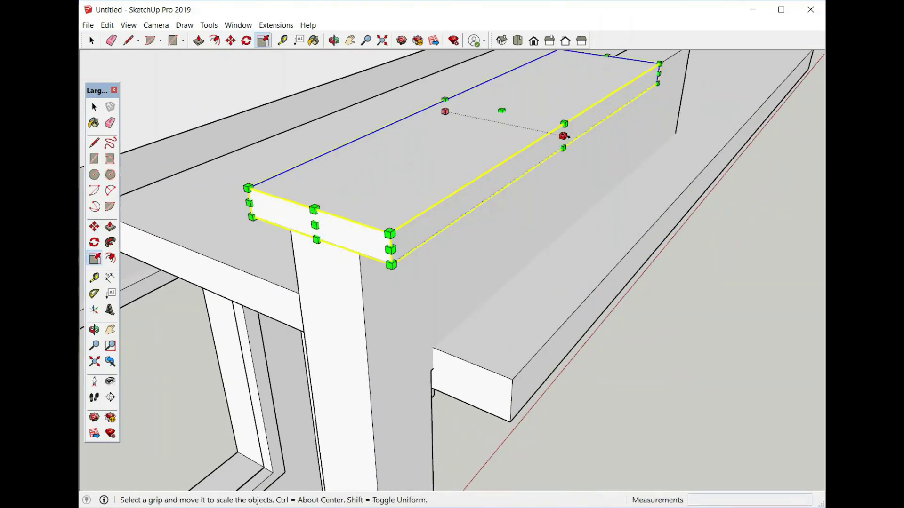
pyautogui.moveTo(562, 136); pyautogui.dragTo(543, 133)
pyautogui.moveTo(417, 131)
pyautogui.mouseDown(button='middle')
pyautogui.moveTo(600, 169)
pyautogui.moveTo(404, 136)
pyautogui.mouseUp(button='middle')
pyautogui.moveTo(408, 126); pyautogui.dragTo(436, 120)
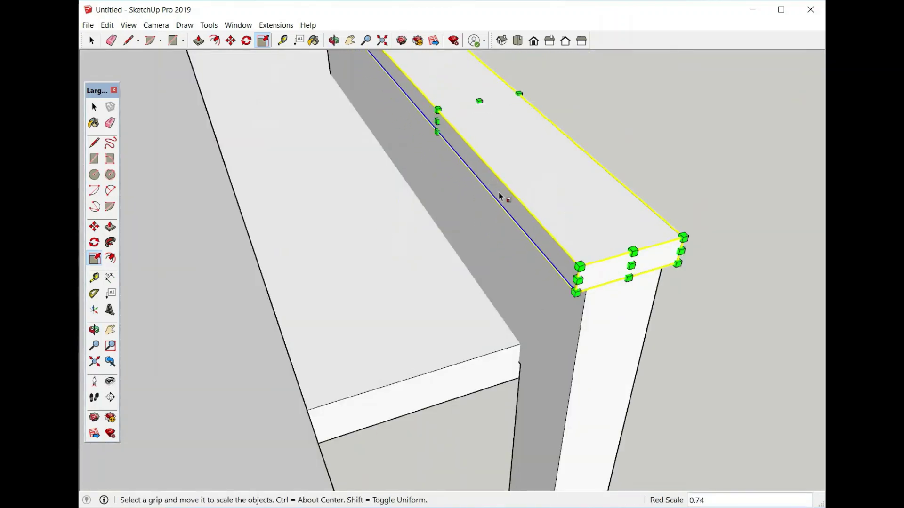
pyautogui.moveTo(503, 196); pyautogui.dragTo(617, 108, button='middle')
pyautogui.scroll(5, 454, 179)
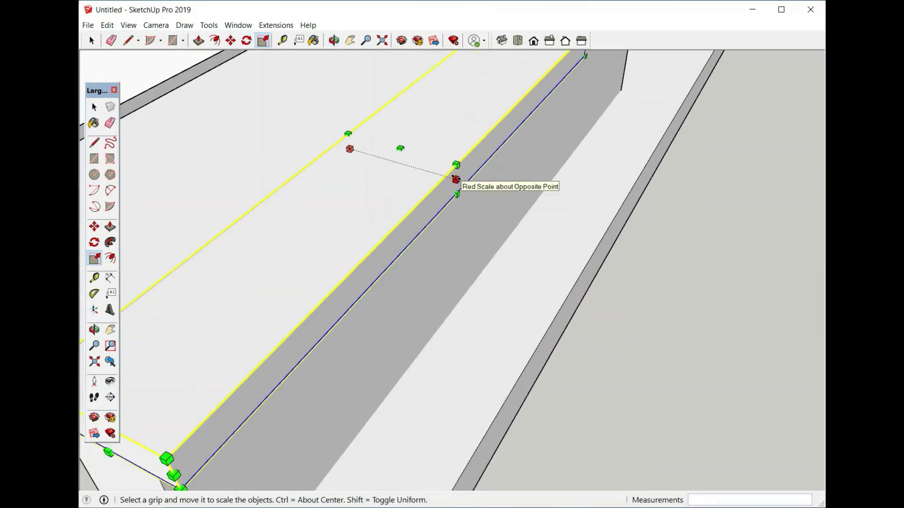
pyautogui.scroll(-6, 525, 177)
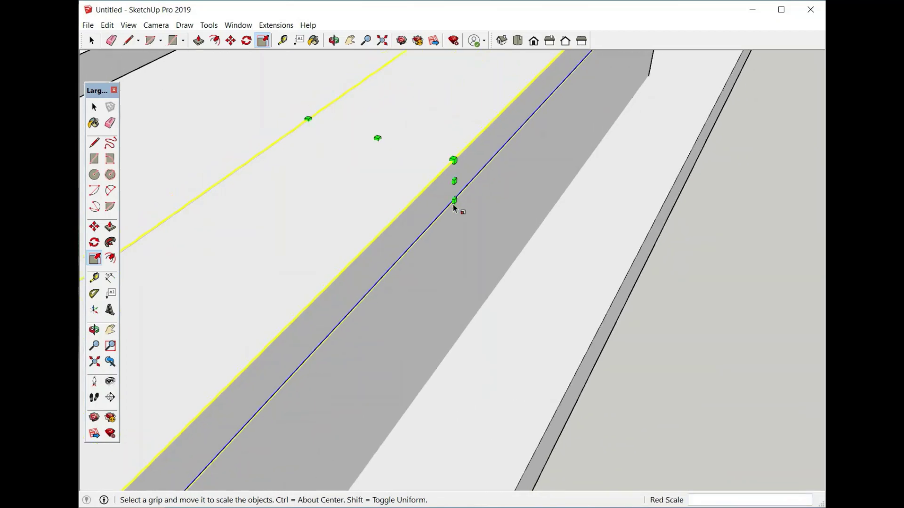
pyautogui.moveTo(526, 173); pyautogui.dragTo(448, 182, button='middle')
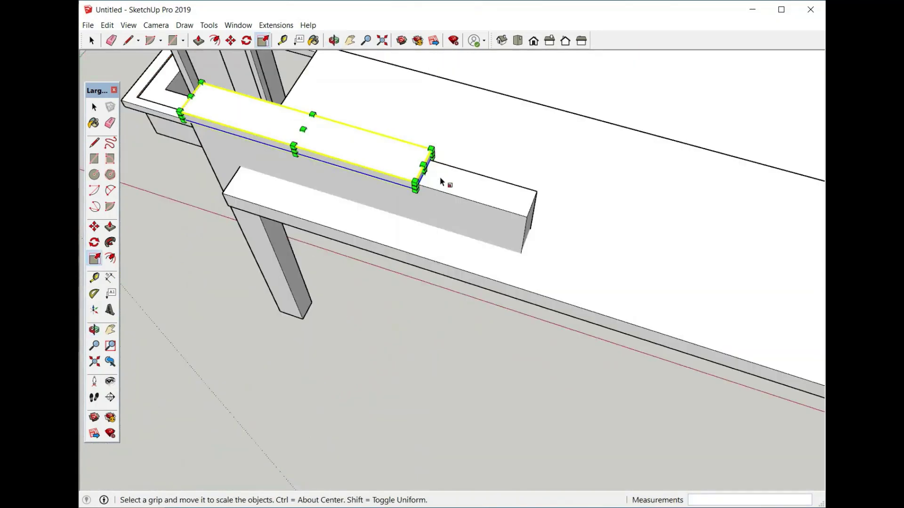
# Stretch the slab on the post lengthwise so it covers the panel to its far end
pyautogui.scroll(2, 428, 176)
pyautogui.moveTo(417, 167); pyautogui.dragTo(573, 214)
pyautogui.scroll(-5, 499, 216)
pyautogui.moveTo(510, 222); pyautogui.dragTo(817, 113, button='middle')
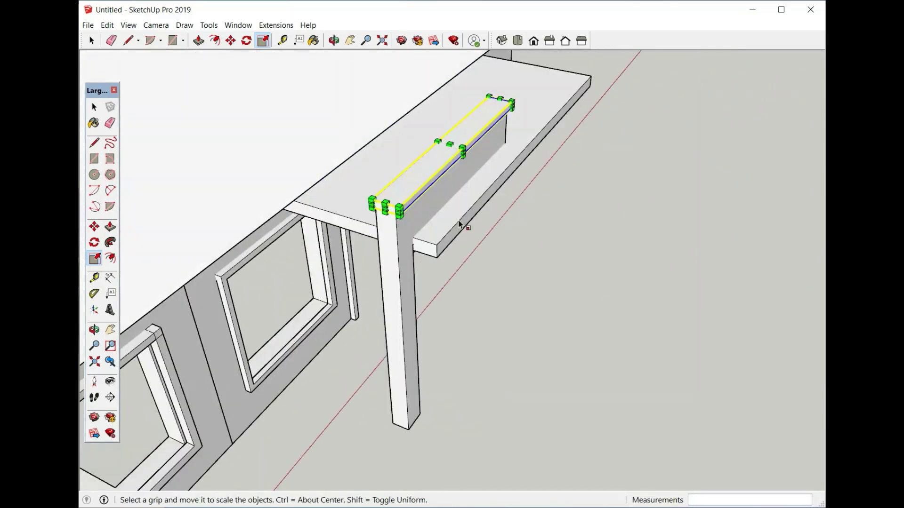
# Extend the slab's front end slightly past the post along the green direction and finish scaling
pyautogui.scroll(4, 371, 202)
pyautogui.moveTo(380, 208); pyautogui.dragTo(368, 218)
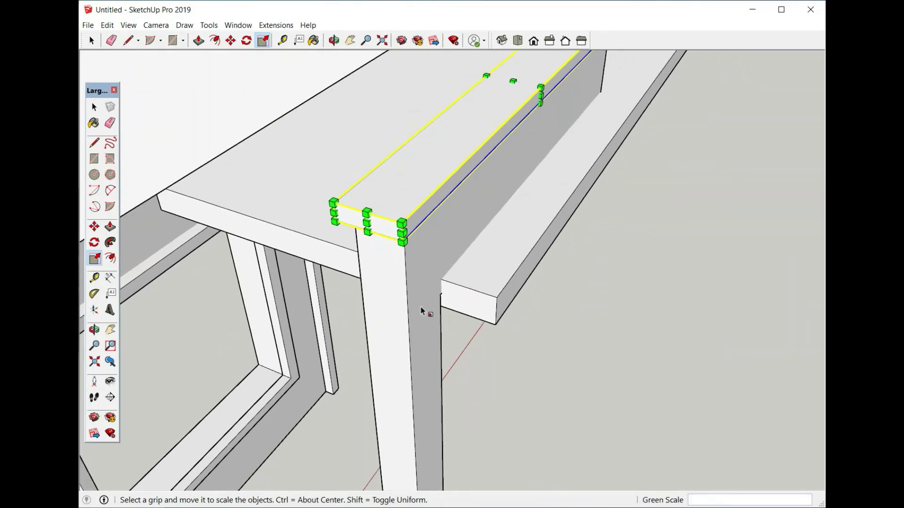
pyautogui.moveTo(424, 312); pyautogui.dragTo(407, 221, button='middle')
pyautogui.scroll(-10, 408, 221)
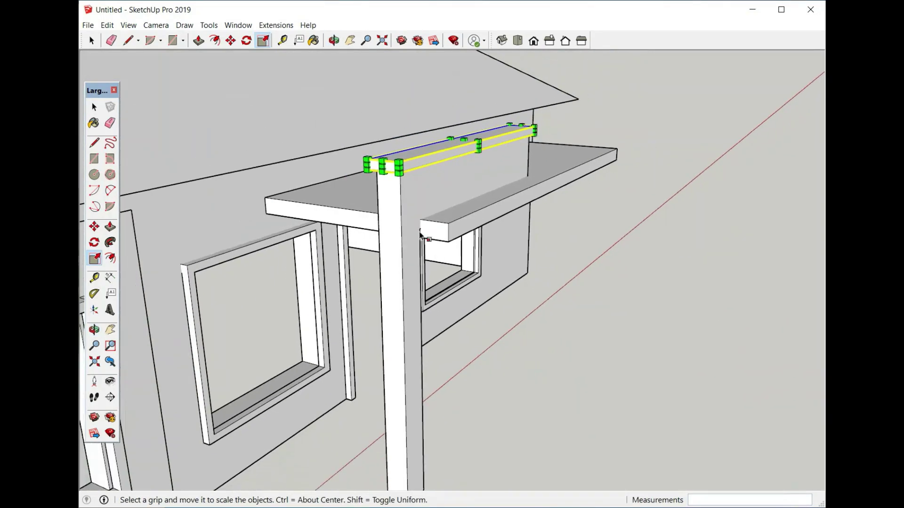
pyautogui.moveTo(467, 282); pyautogui.dragTo(508, 289, button='middle')
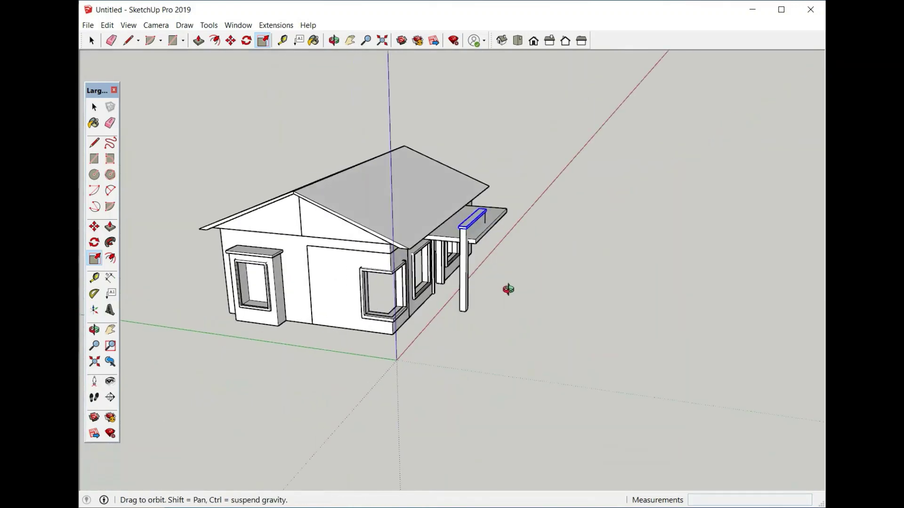
pyautogui.click(94, 107)
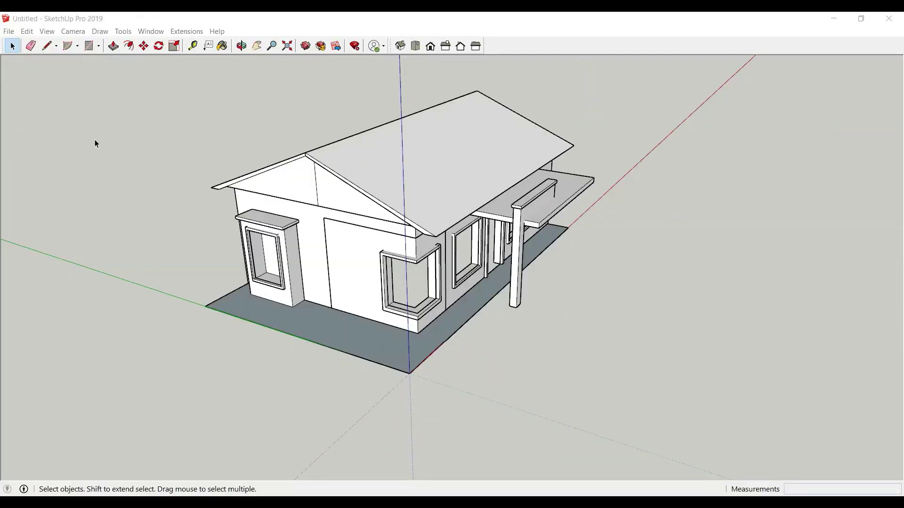
# Select the ground face around the house walls and push/pull it up 1" as a base slab
pyautogui.scroll(3, 404, 374)
pyautogui.scroll(4, 404, 375)
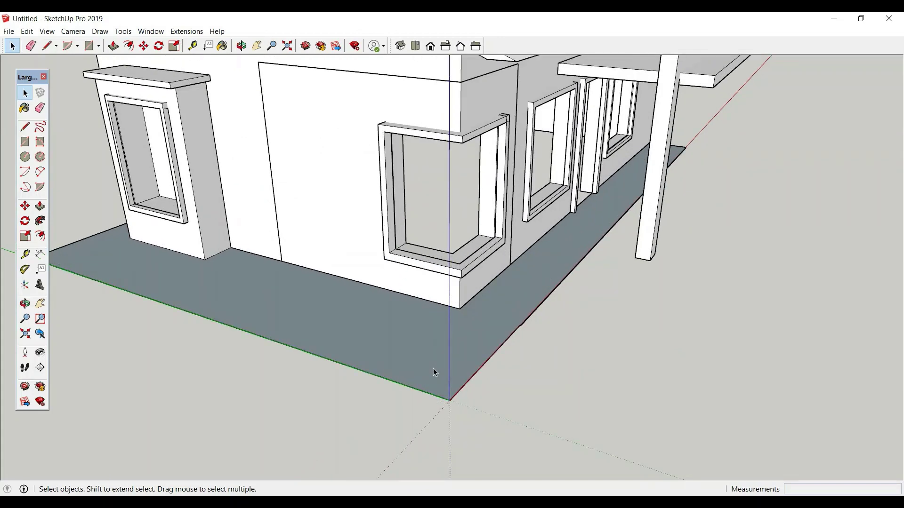
pyautogui.doubleClick(434, 384)
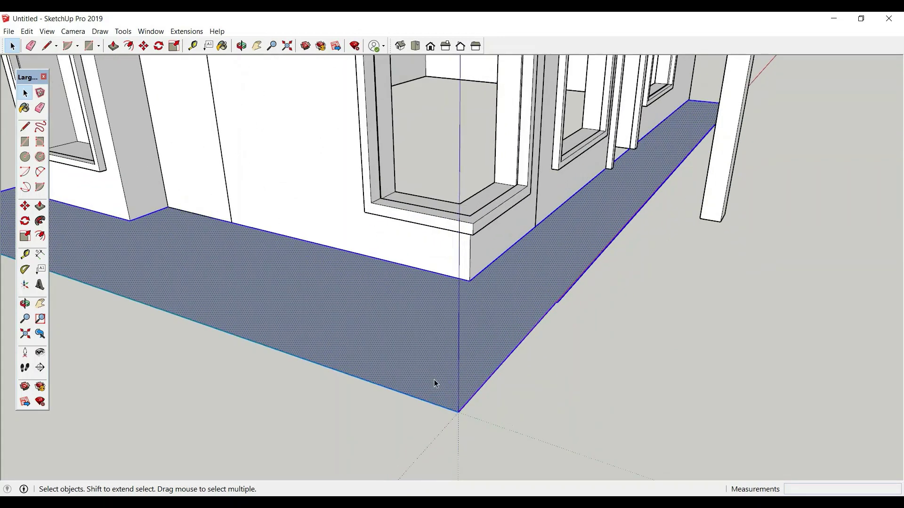
pyautogui.click(113, 46)
pyautogui.click(412, 359)
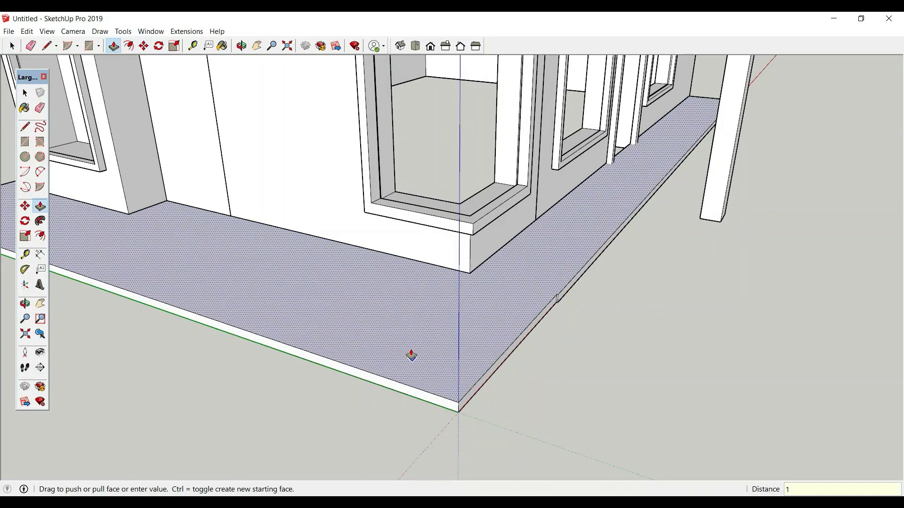
pyautogui.press('Return')
pyautogui.scroll(2, 454, 412)
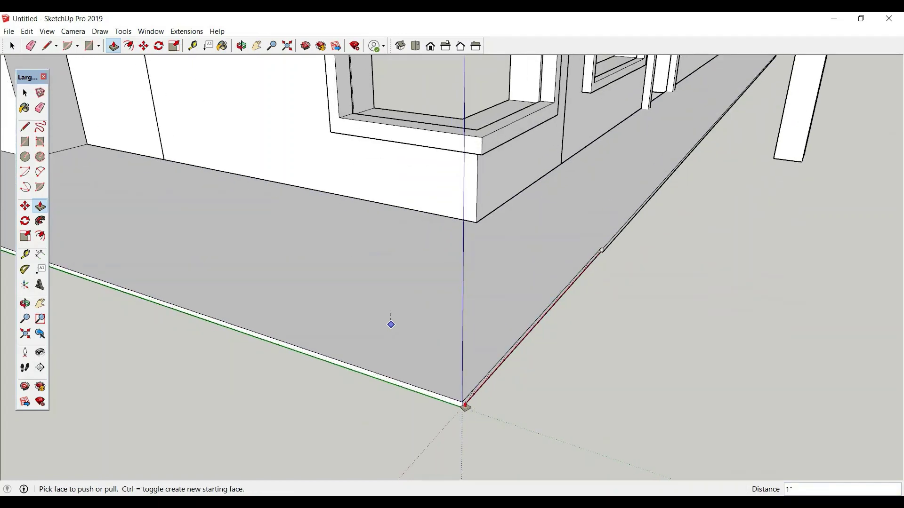
pyautogui.click(465, 407)
pyautogui.scroll(-4, 467, 405)
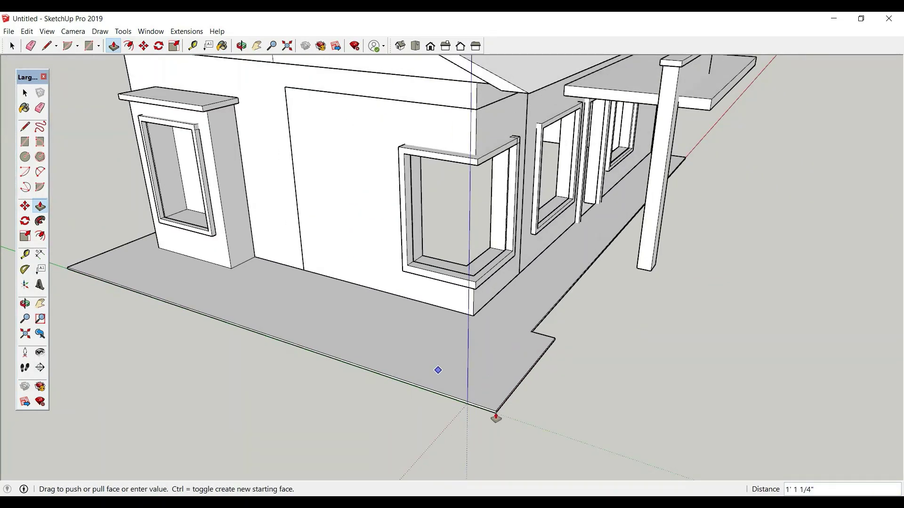
pyautogui.press('Escape')
# Open the first half of the front gable and hide its vertical edge at the middle of the gable
pyautogui.scroll(5, 496, 417)
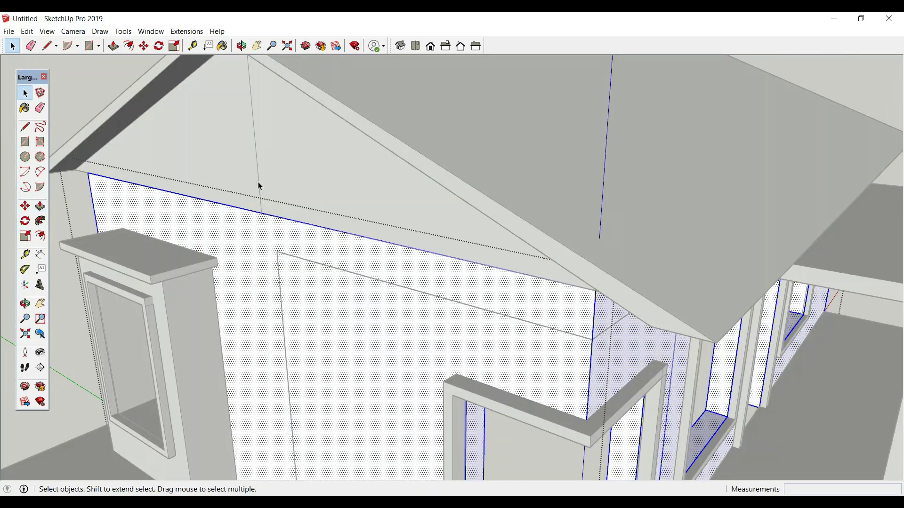
pyautogui.scroll(6, 259, 186)
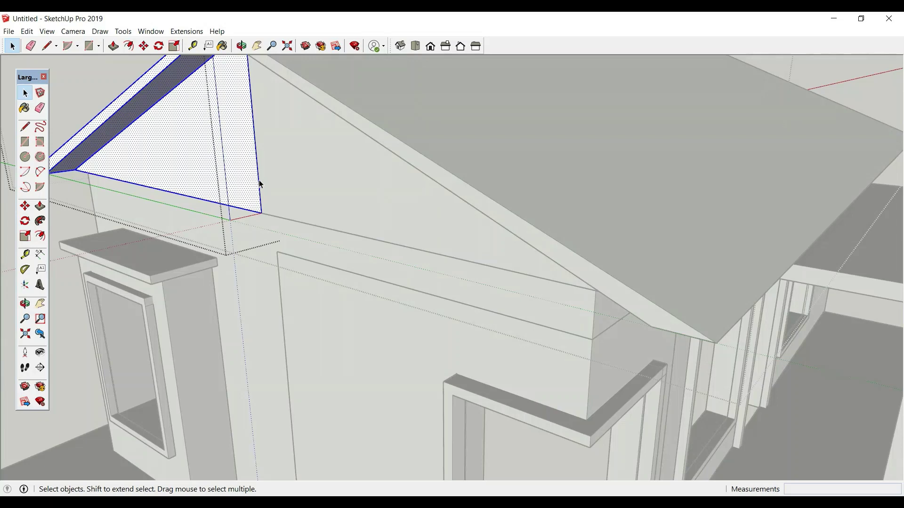
pyautogui.click(259, 172)
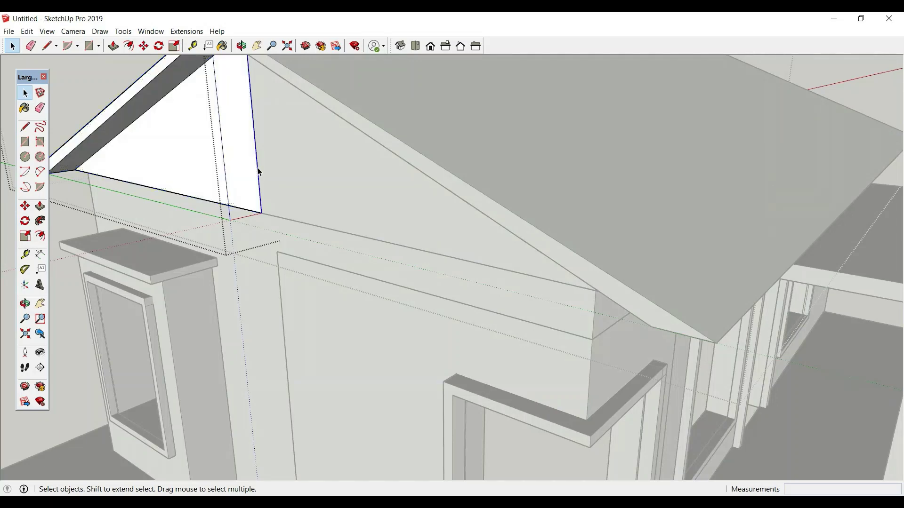
pyautogui.click(259, 173)
pyautogui.click(259, 173)
pyautogui.rightClick(259, 172)
pyautogui.click(277, 196)
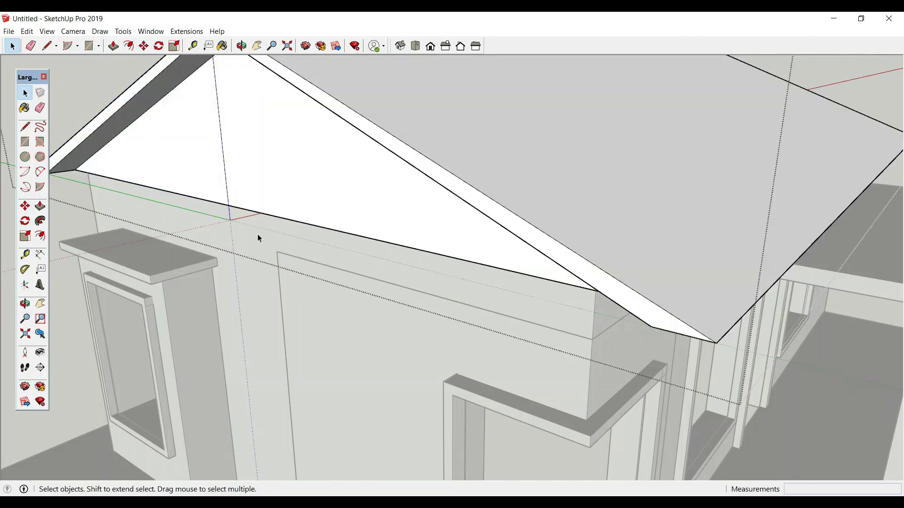
# Open the other half of the front gable and hide its lower edge where it meets the wall
pyautogui.click(274, 218)
pyautogui.click(276, 218)
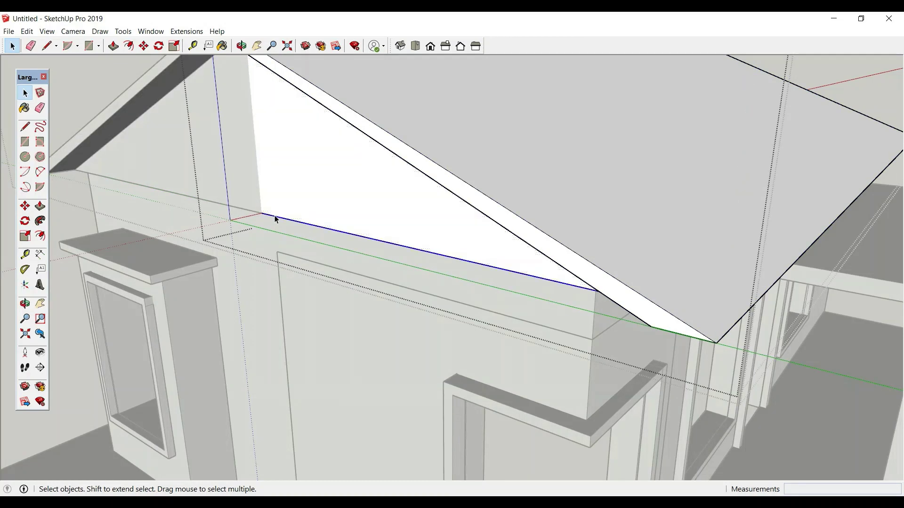
pyautogui.rightClick(277, 218)
pyautogui.click(293, 247)
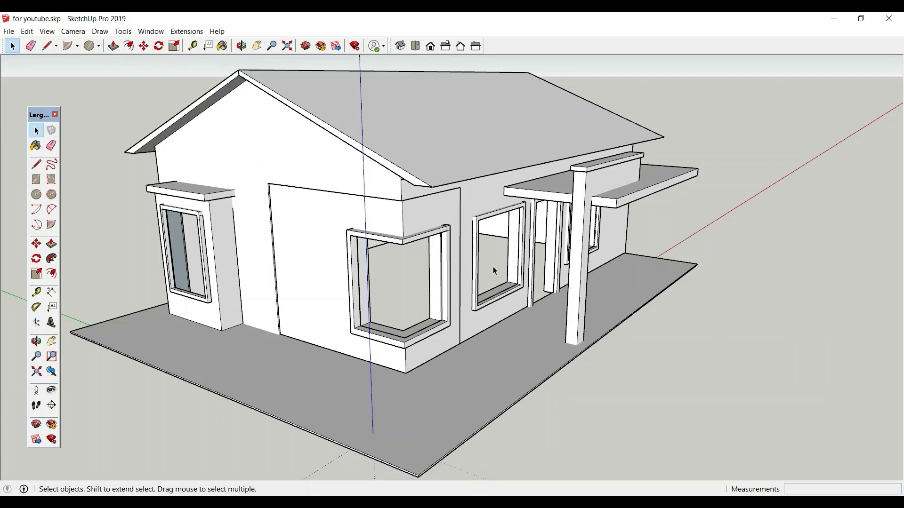
pyautogui.scroll(-1, 415, 253)
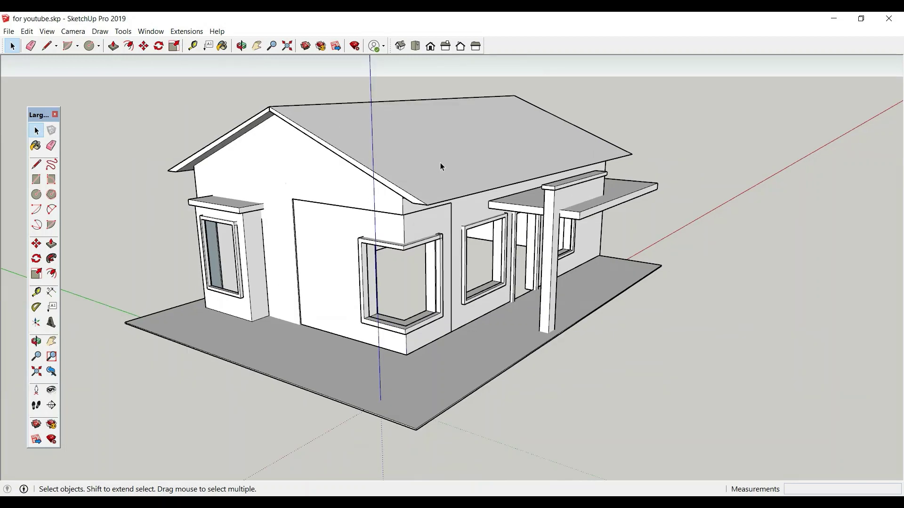